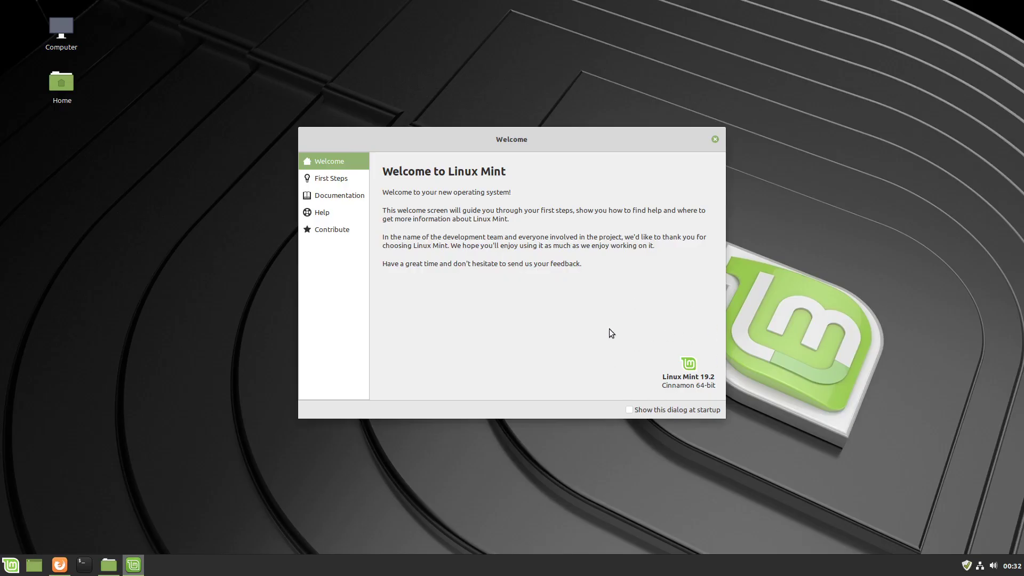
- Close the welcome window, switch to Firefox and save the Windows 10 Light Theme download as Windows-10.zip
left_click(714, 139)
mouse_move(58, 569)
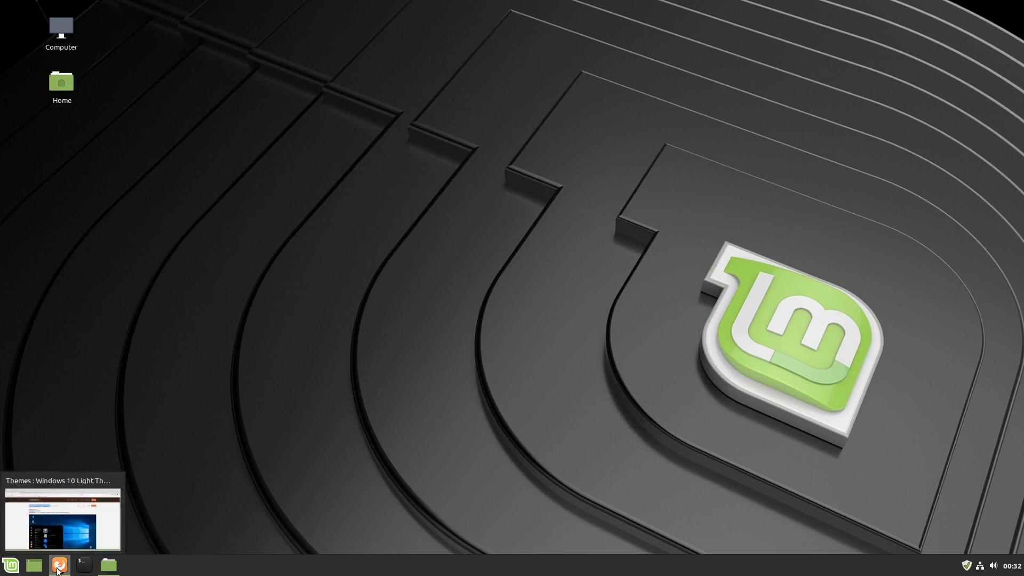
left_click(74, 529)
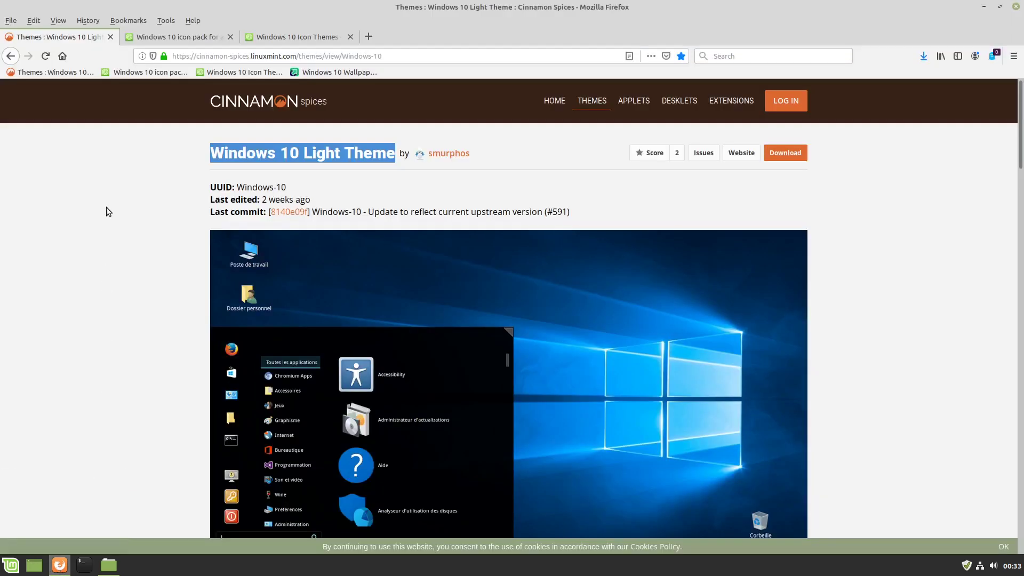
left_click(161, 172)
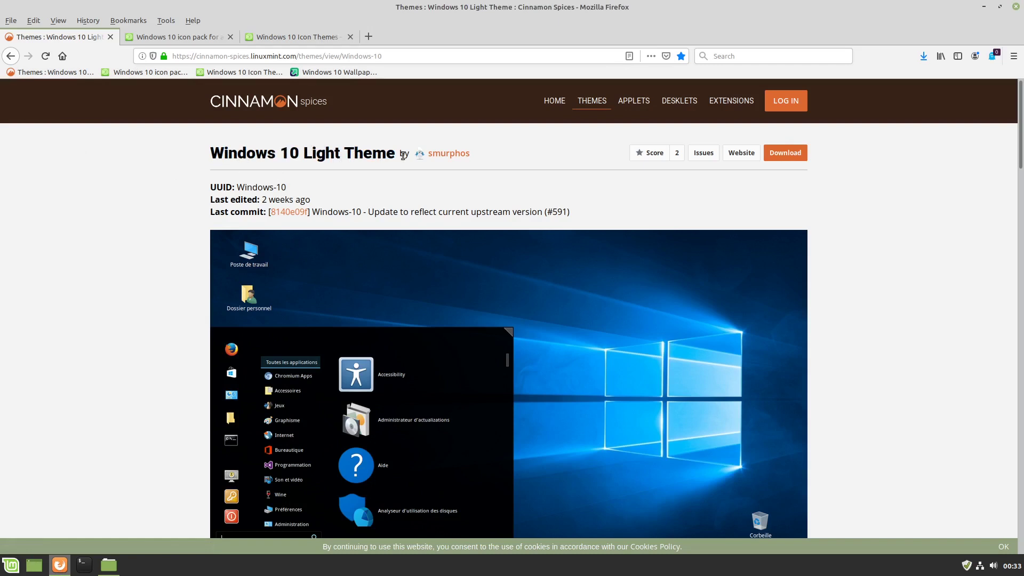
left_click(785, 155)
left_click(785, 155)
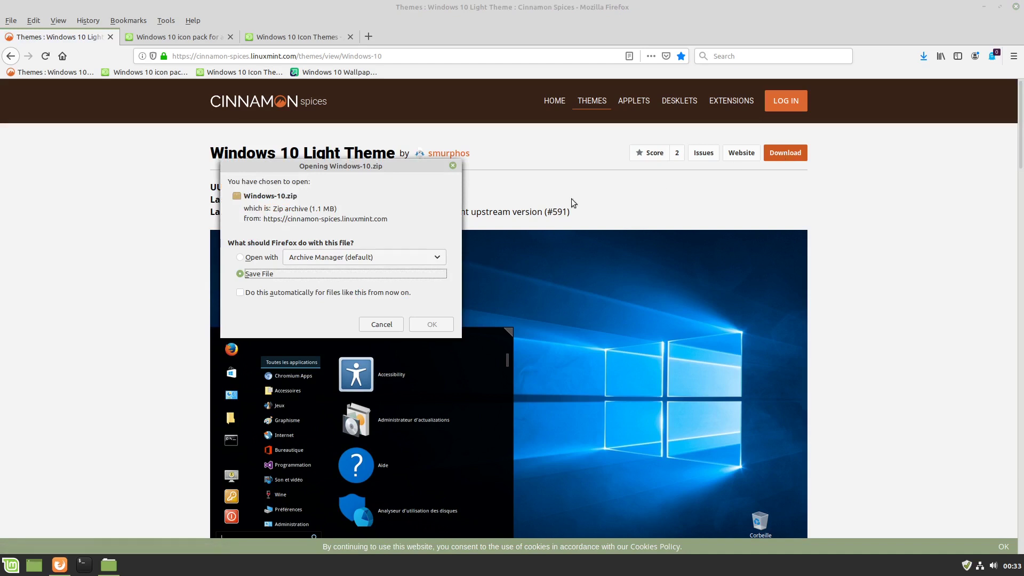
left_click(240, 274)
left_click(423, 323)
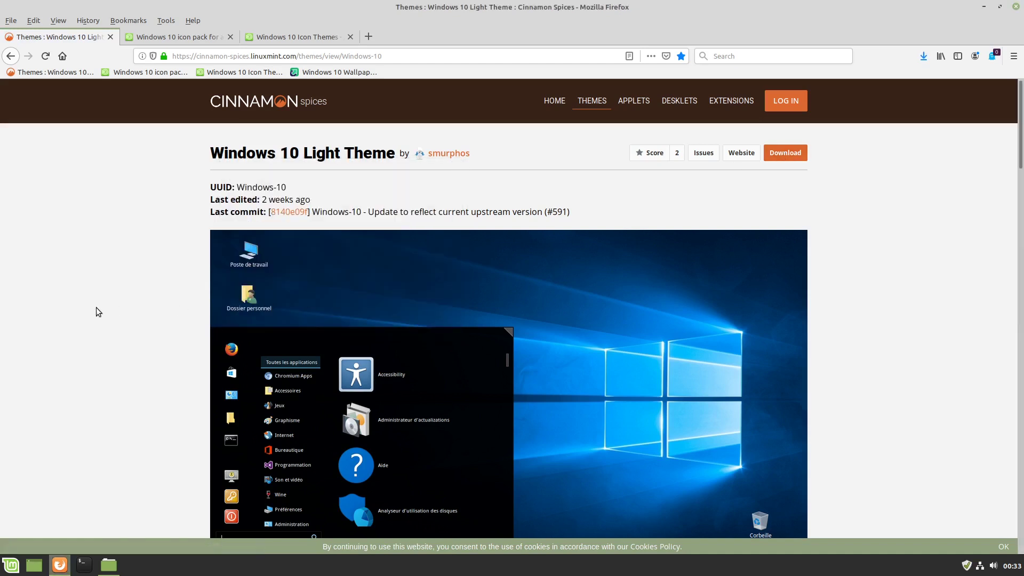
- Download master.zip from the files of the Windows 10 icon pack for all linux Distros and save it
left_click(173, 39)
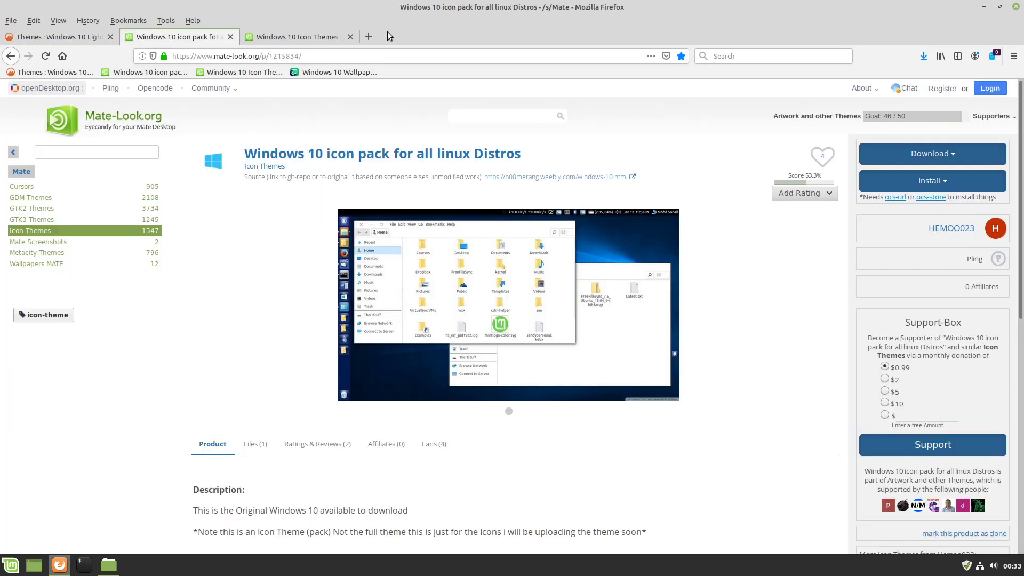
left_click(254, 443)
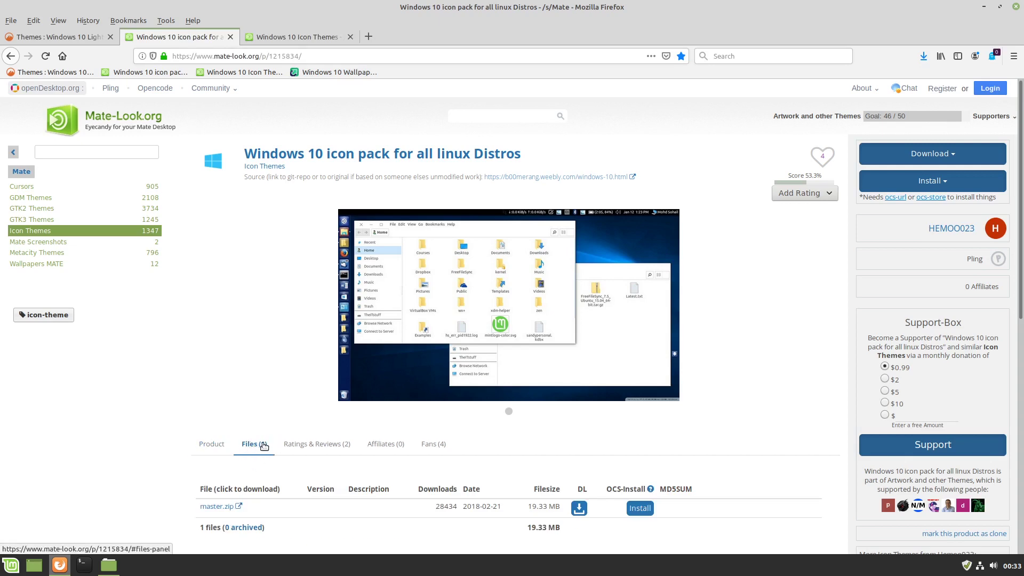
left_click(222, 509)
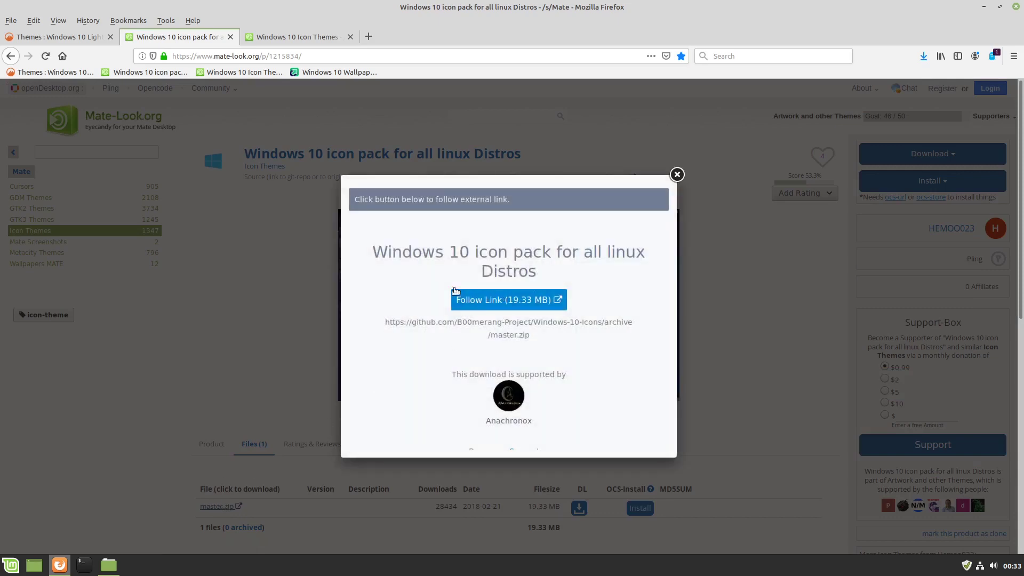
left_click(478, 300)
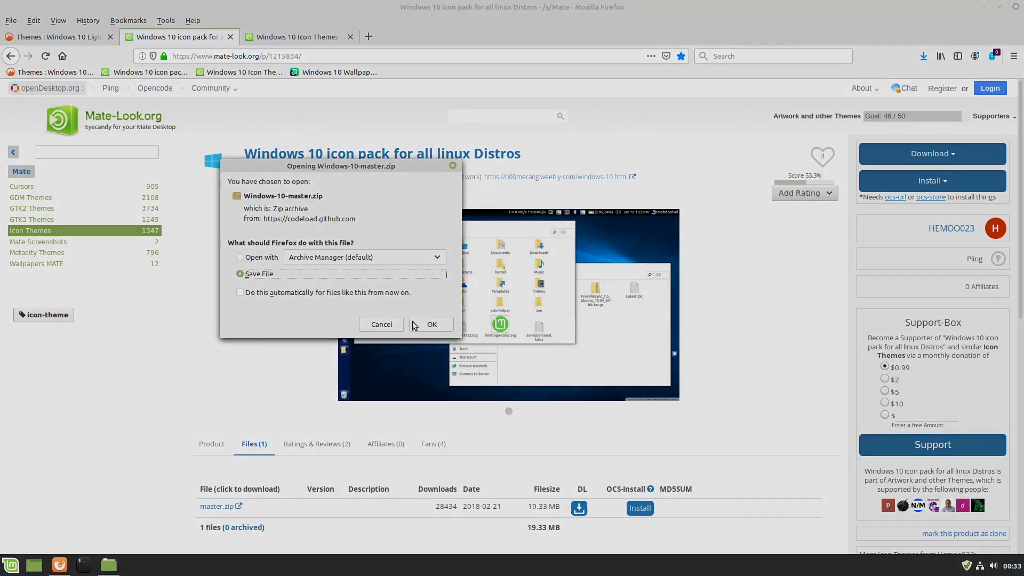
left_click(415, 325)
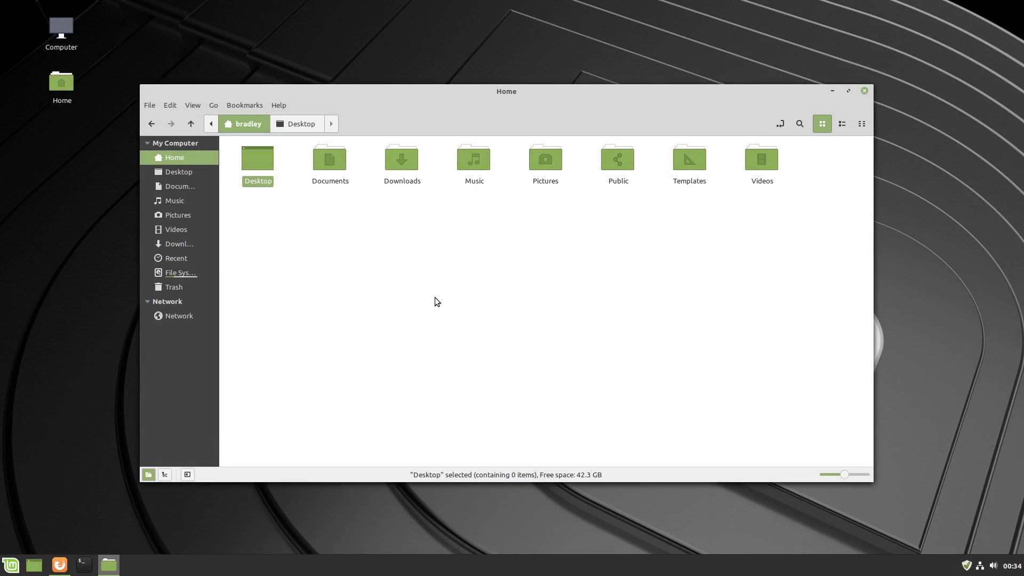
- Switch to the file manager, add an extra pane and open the Downloads folder in it
key("F3")
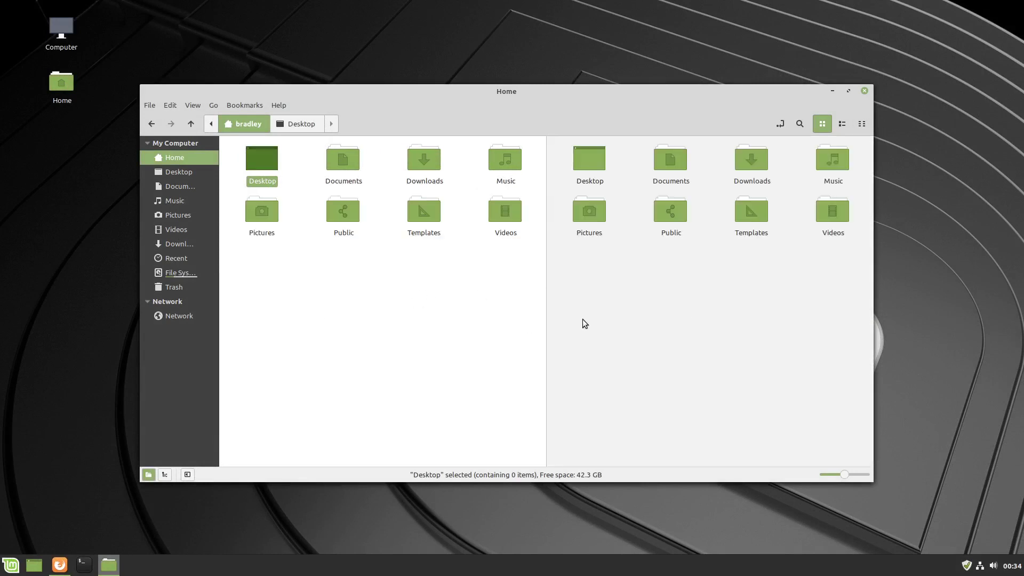
left_click(700, 295)
double_click(751, 160)
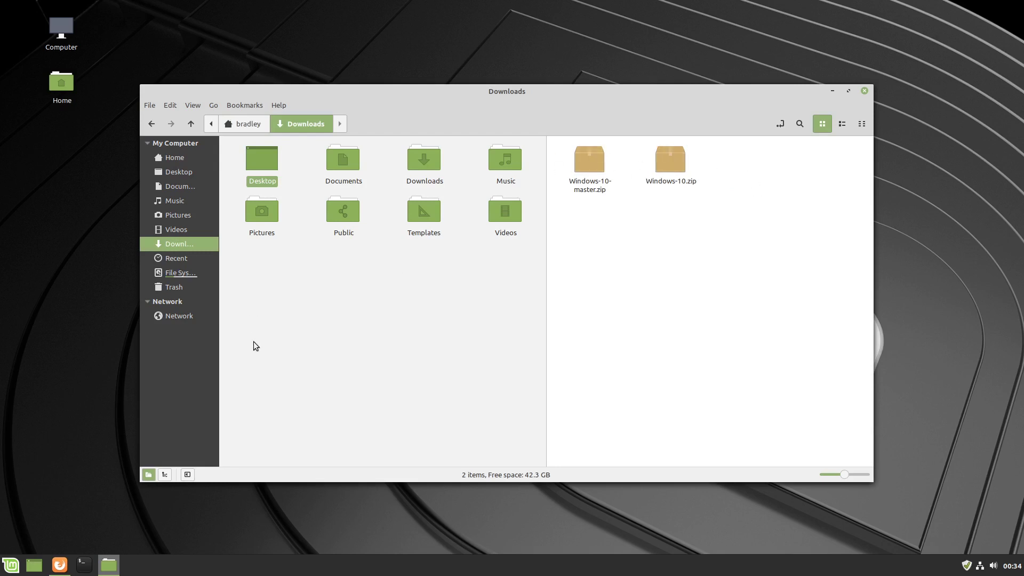
- Show hidden files in the Home folder pane and check the view options
left_click(326, 324)
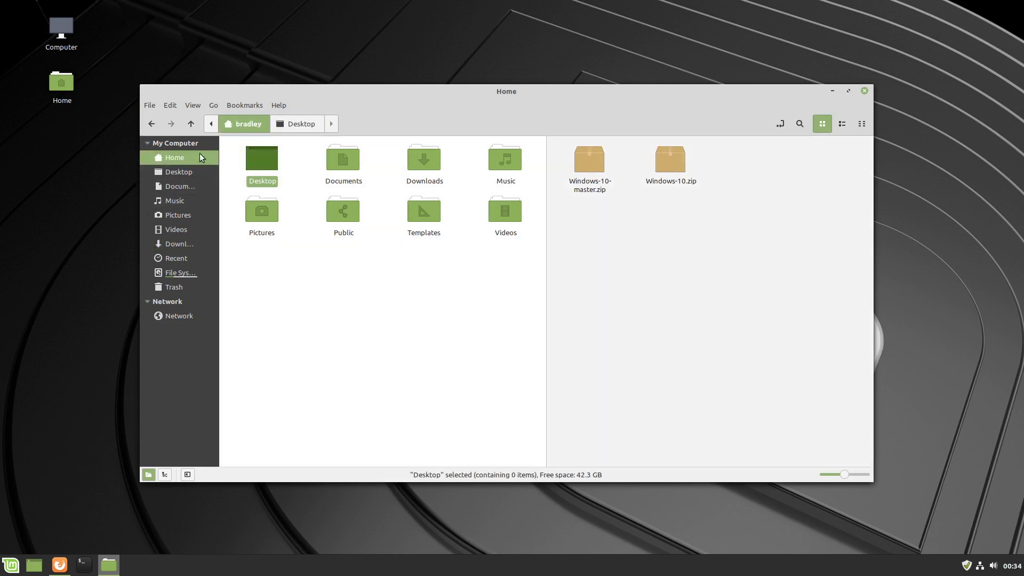
left_click(261, 306)
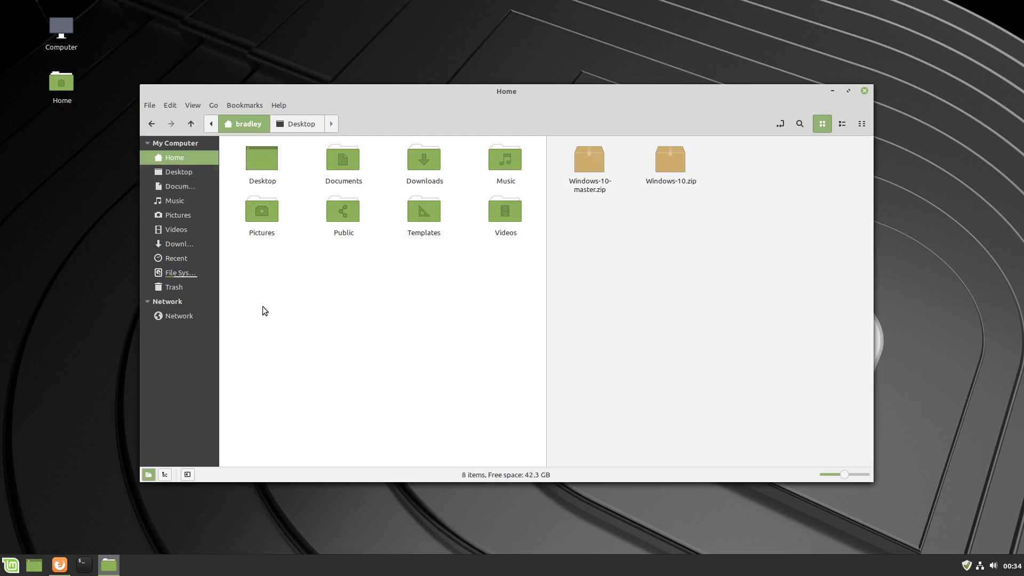
key("ctrl+h")
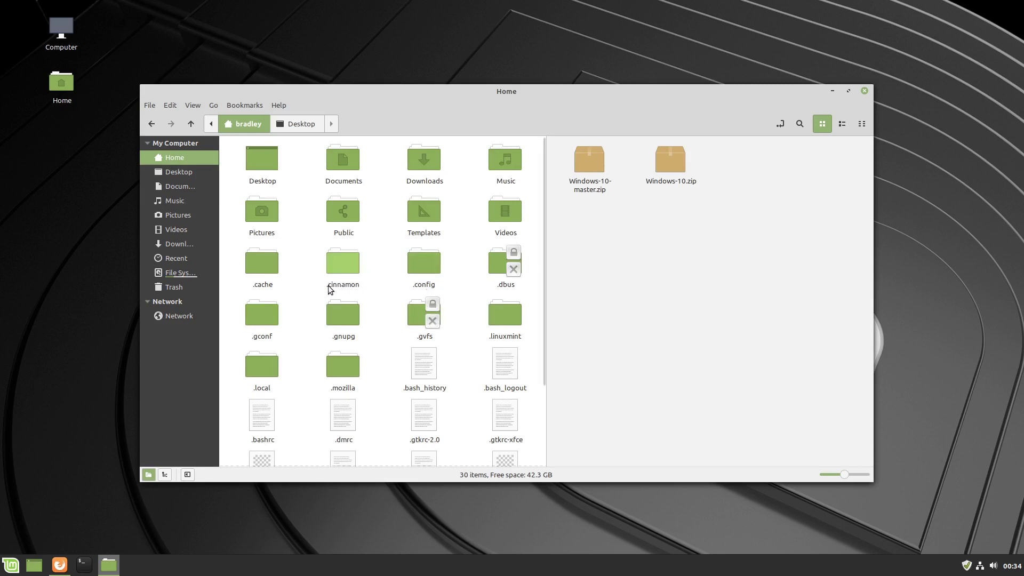
left_click(193, 105)
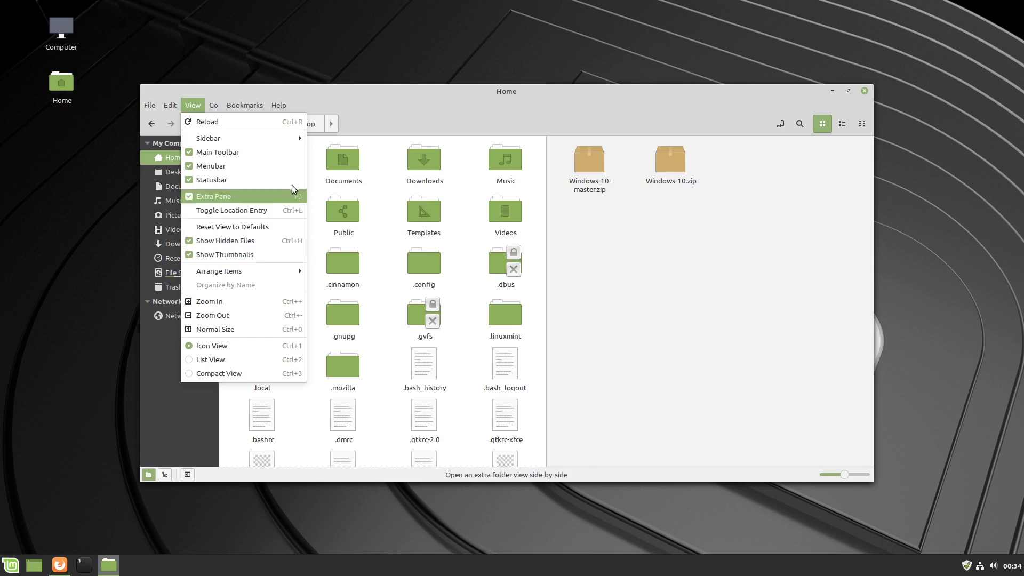
left_click(660, 264)
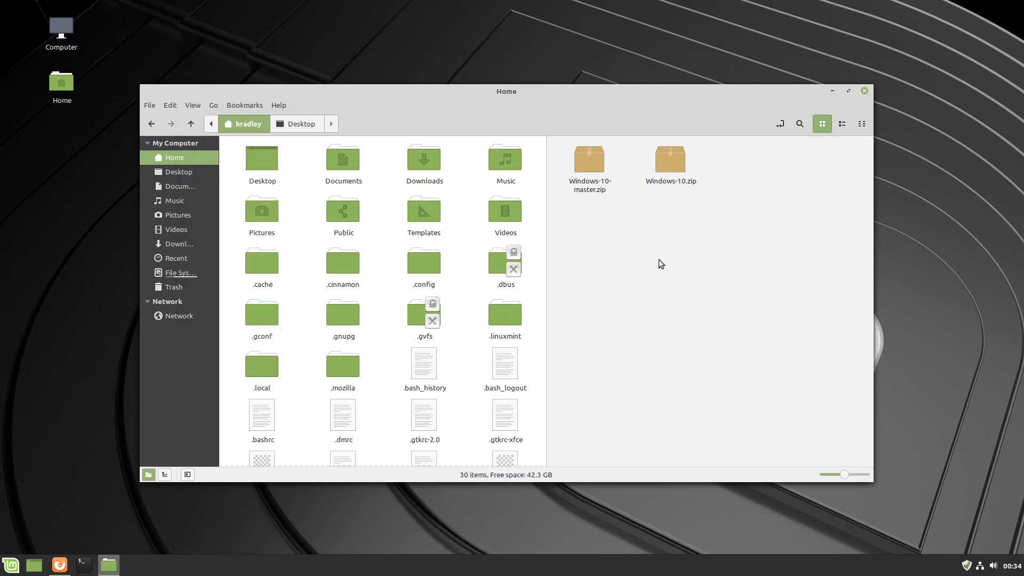
- Create a new folder named .icons in the Home folder
right_click(384, 367)
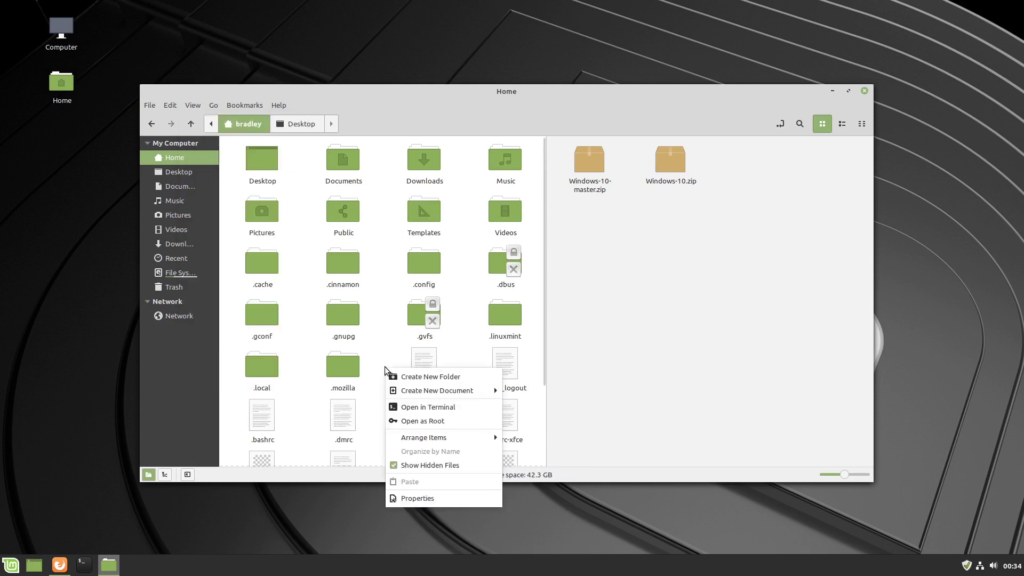
left_click(416, 377)
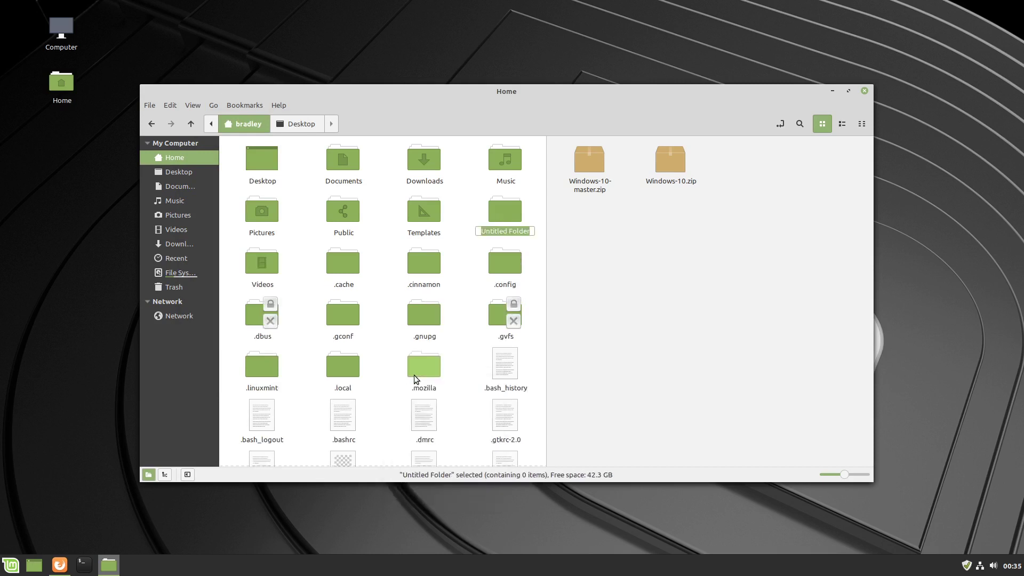
key("BackSpace")
type(".")
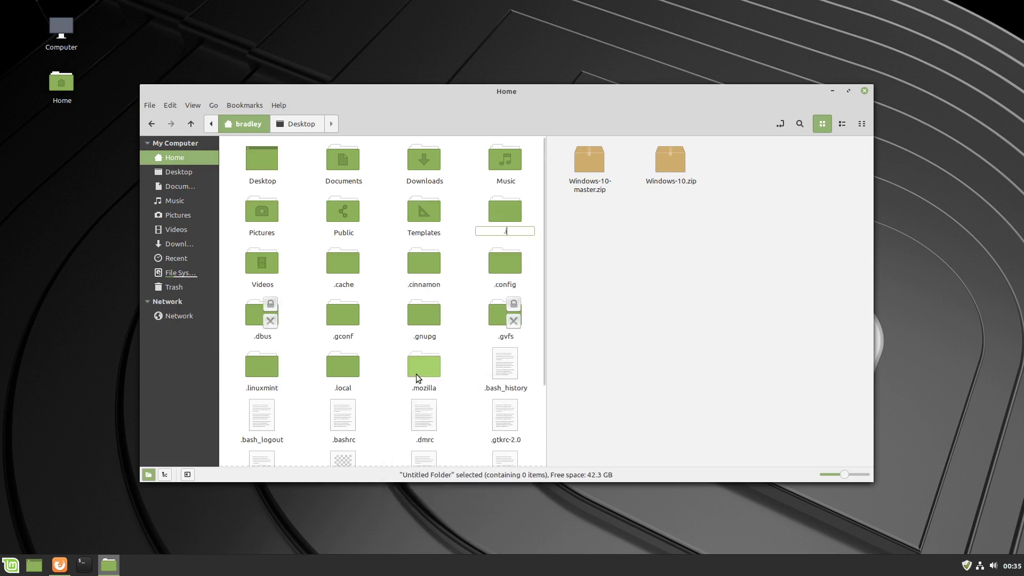
type("icons")
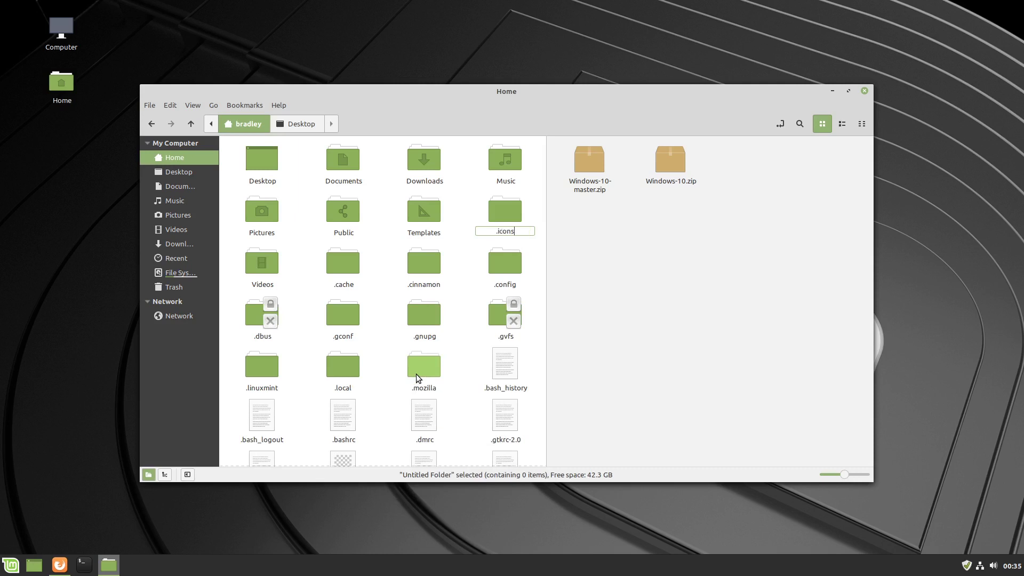
key("Return")
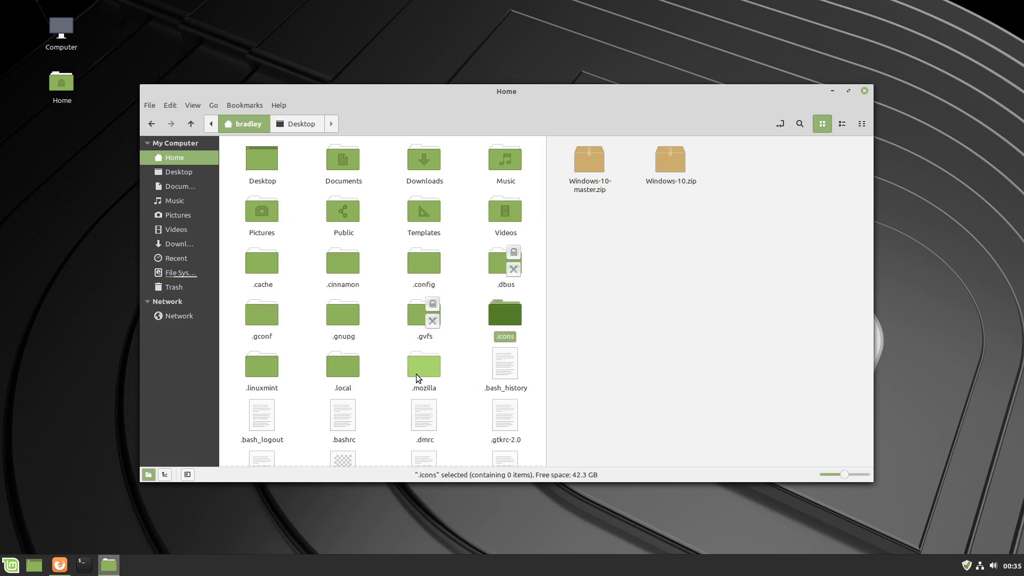
- Create a new folder named .themes in the Home folder
right_click(469, 346)
left_click(474, 355)
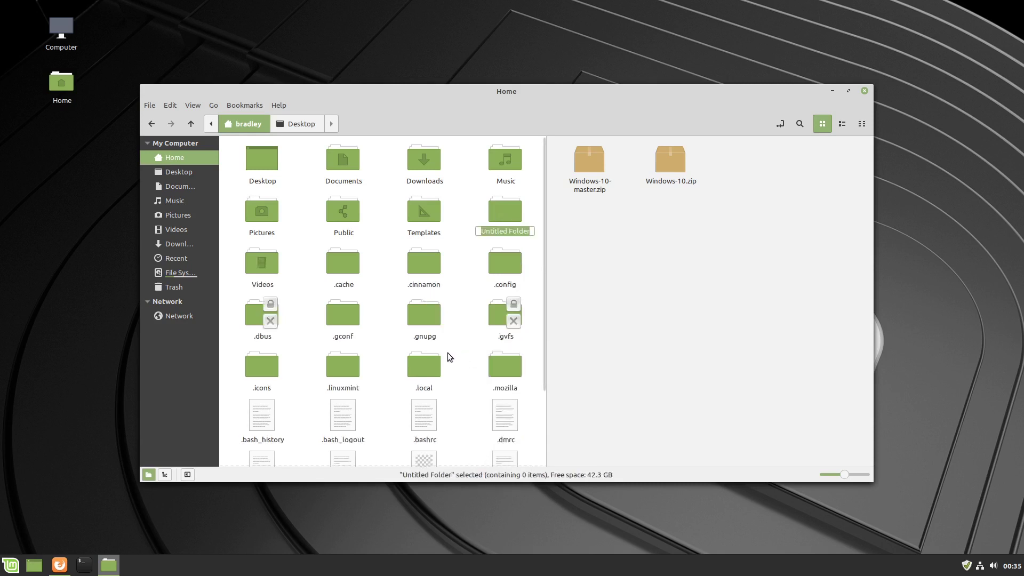
type(".them")
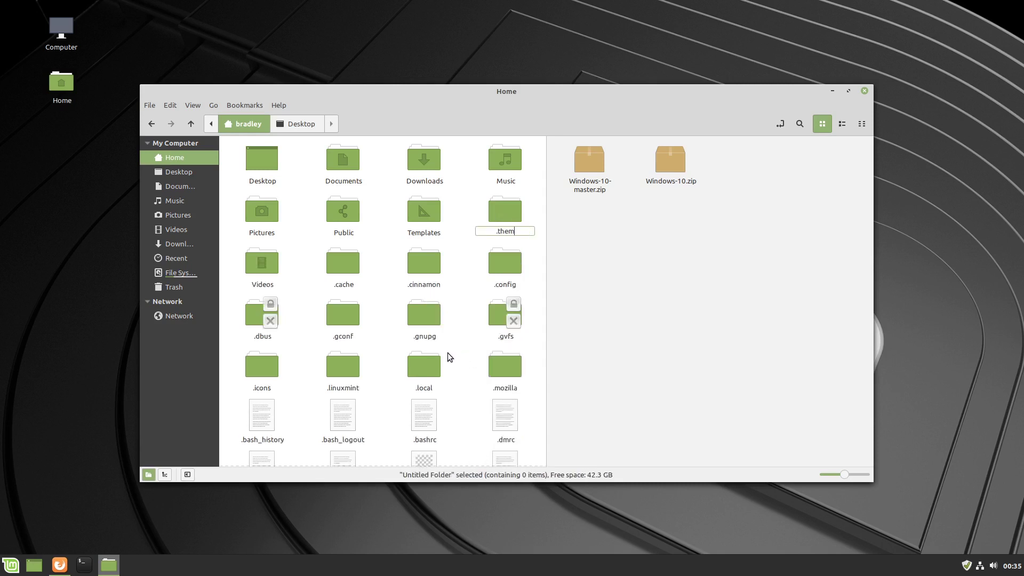
type("es")
key("Return")
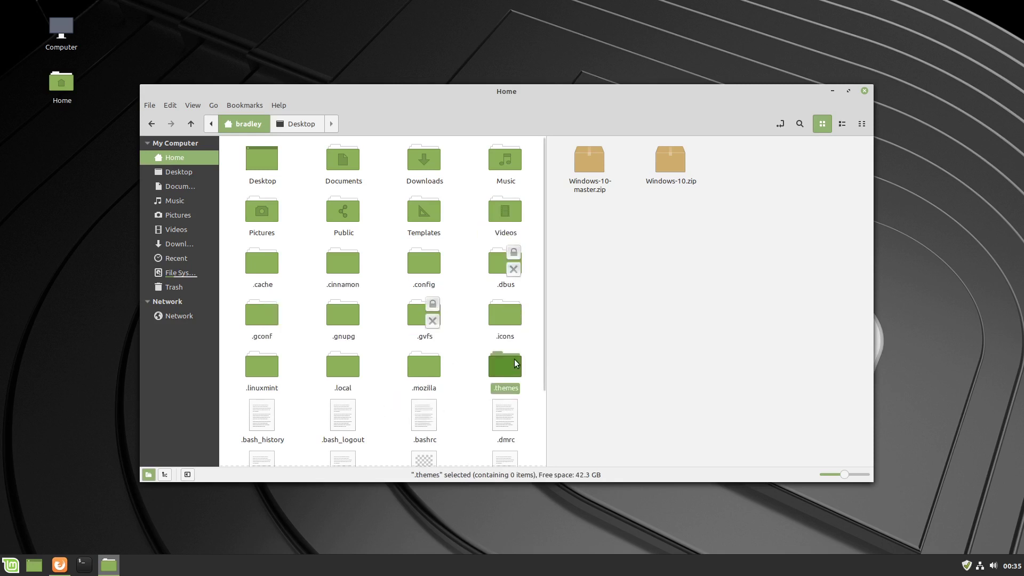
- Extract all files of Windows-10-master.zip into the Downloads folder and close the archive
left_click(588, 176)
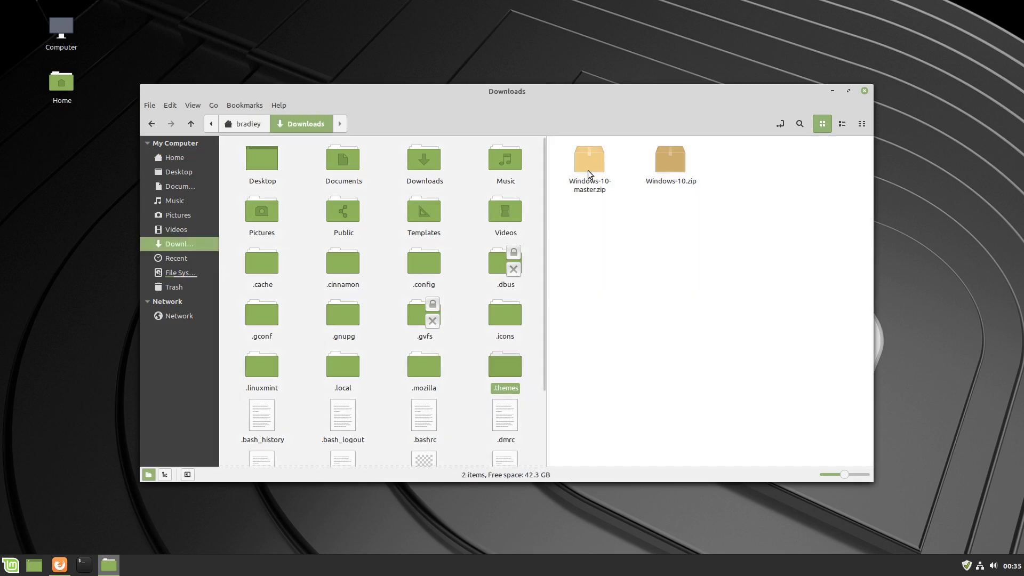
double_click(593, 172)
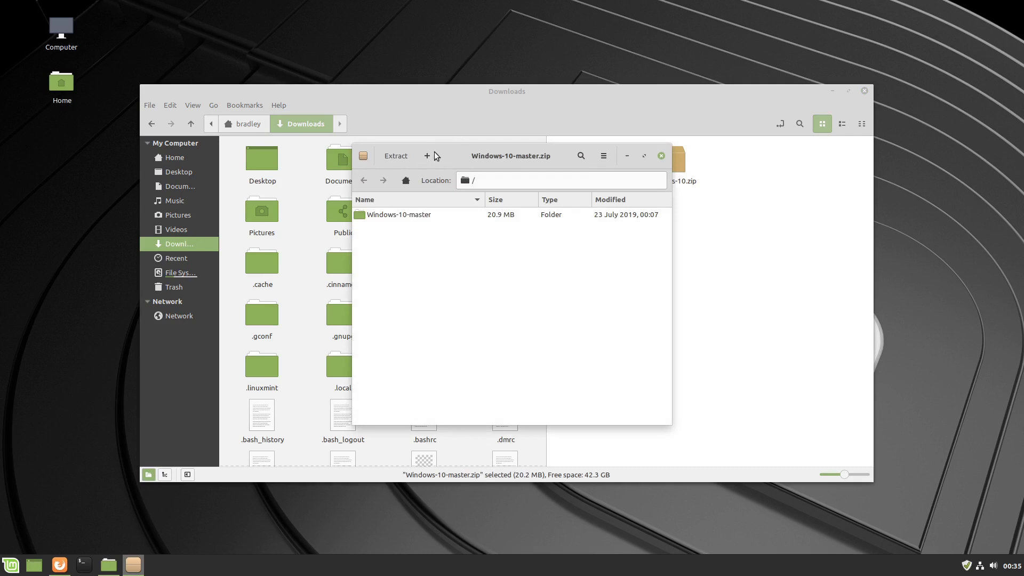
left_click(394, 156)
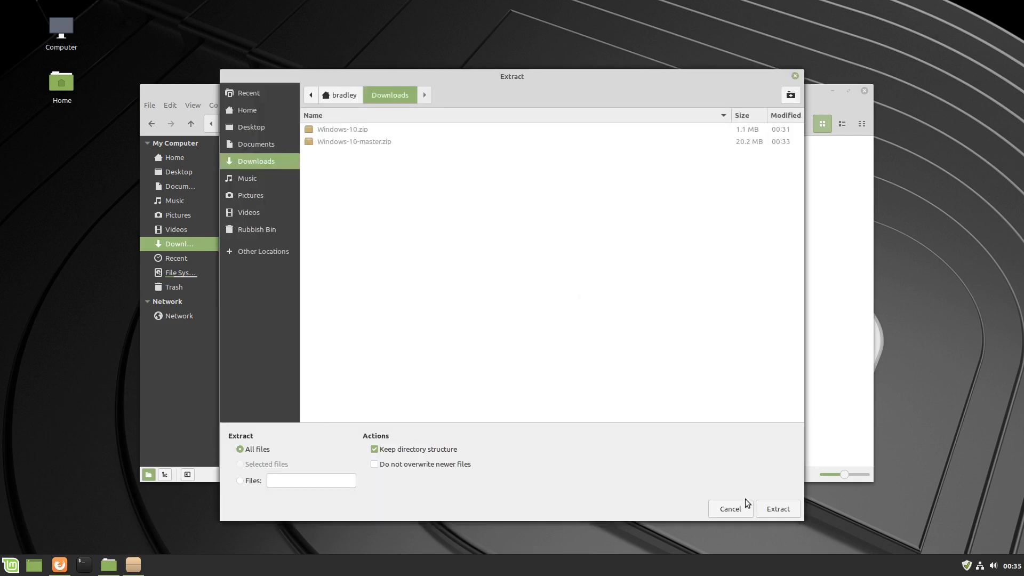
left_click(778, 509)
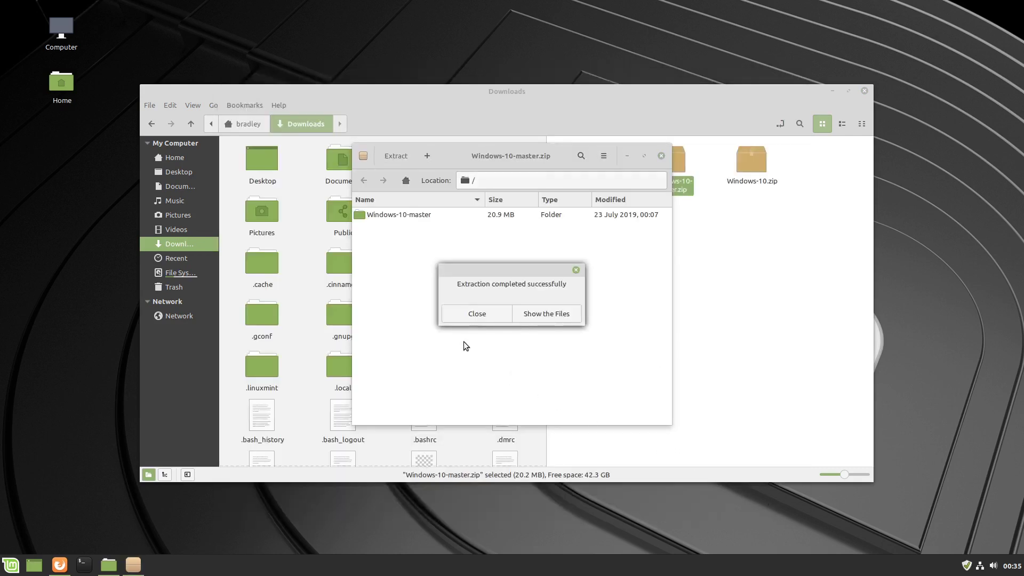
left_click(486, 314)
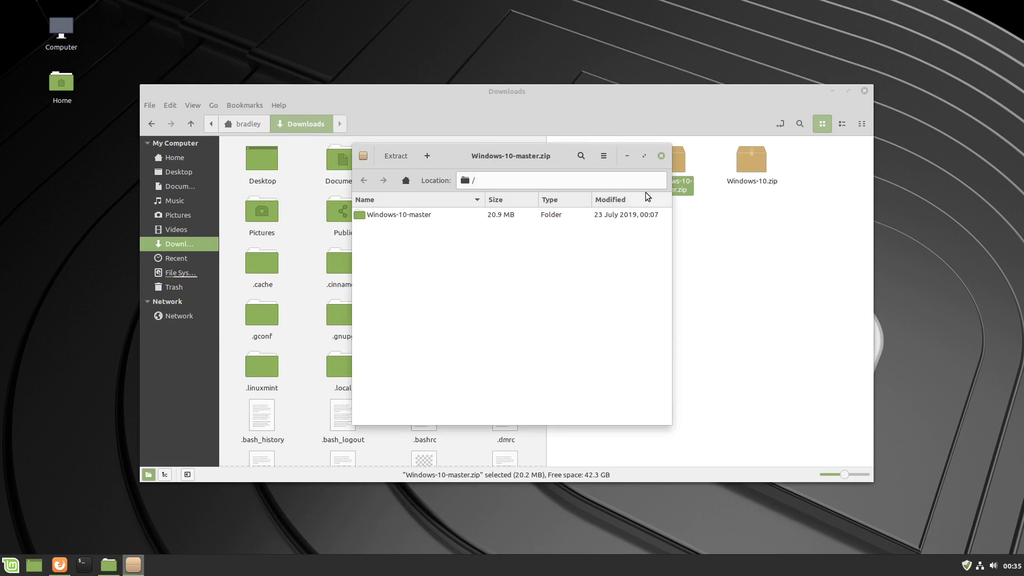
left_click(660, 156)
- Check the contents of the extracted Windows-10-master folder and move it from Downloads into the .icons folder
double_click(597, 162)
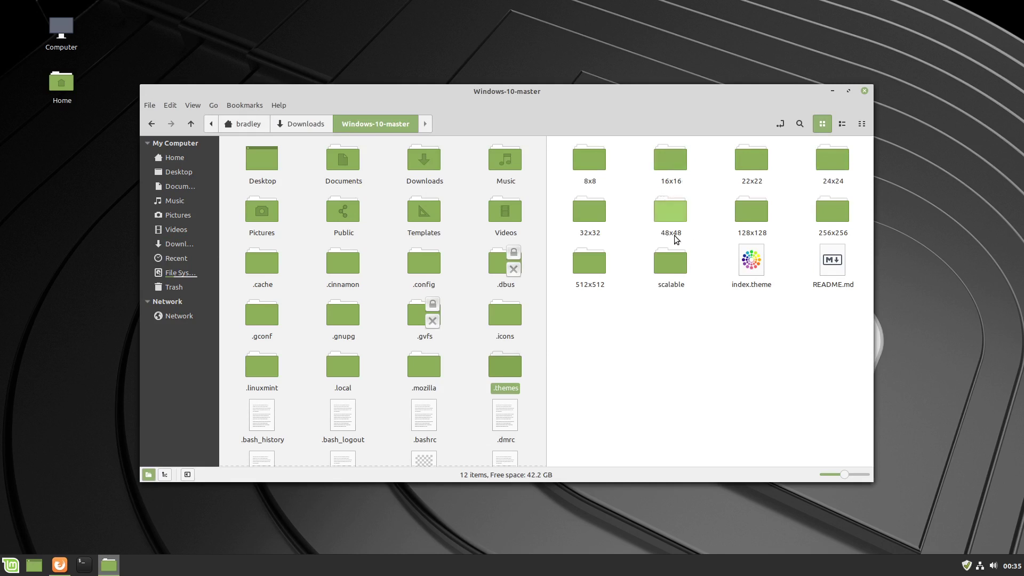
left_click(192, 125)
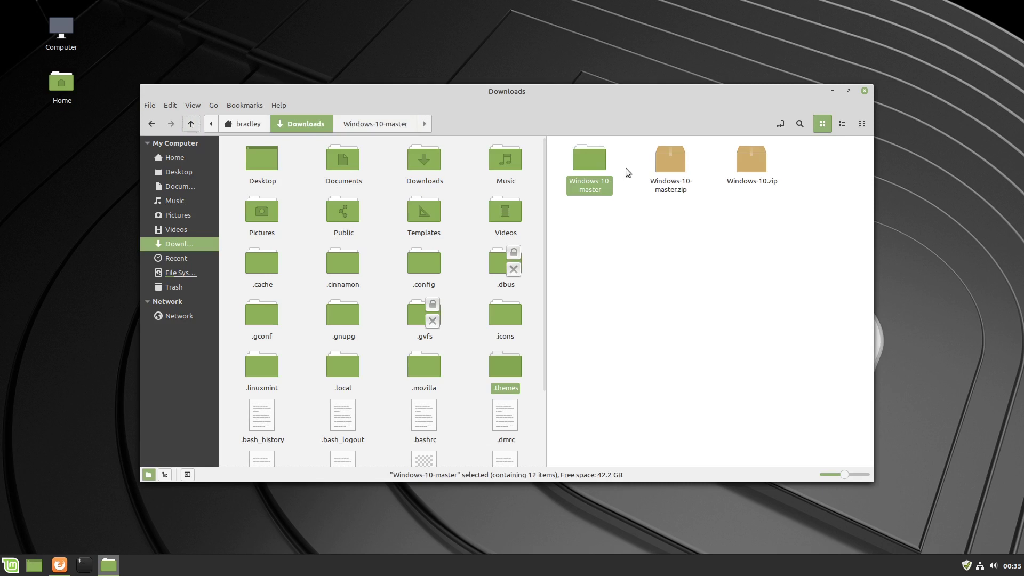
right_click(587, 162)
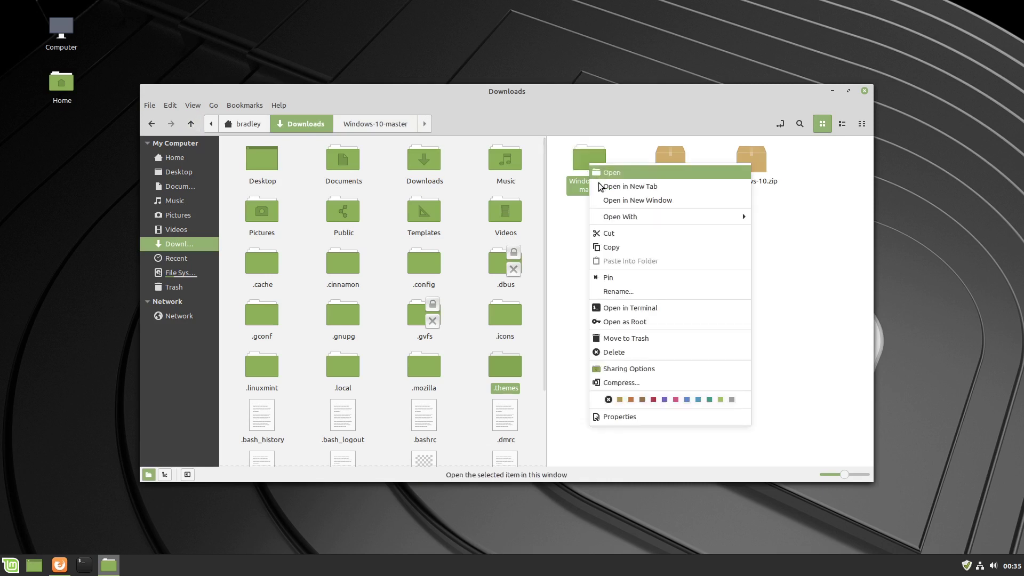
left_click(611, 233)
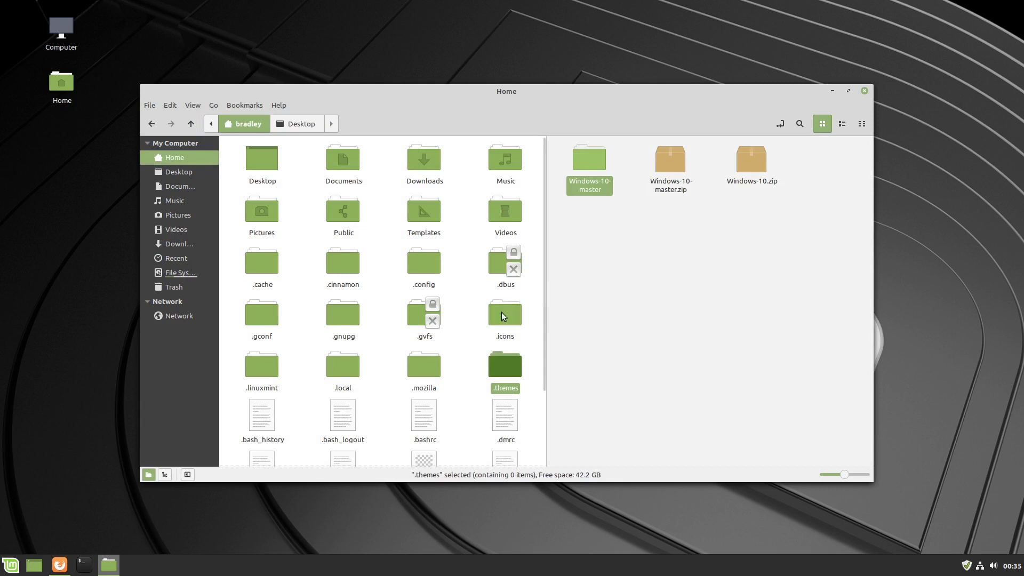
left_click(502, 317)
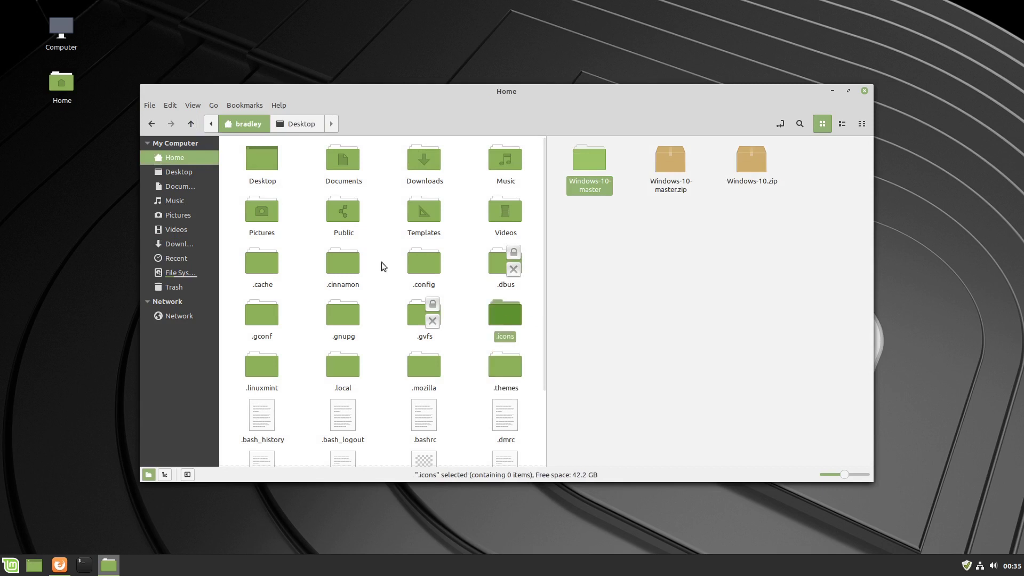
right_click(510, 311)
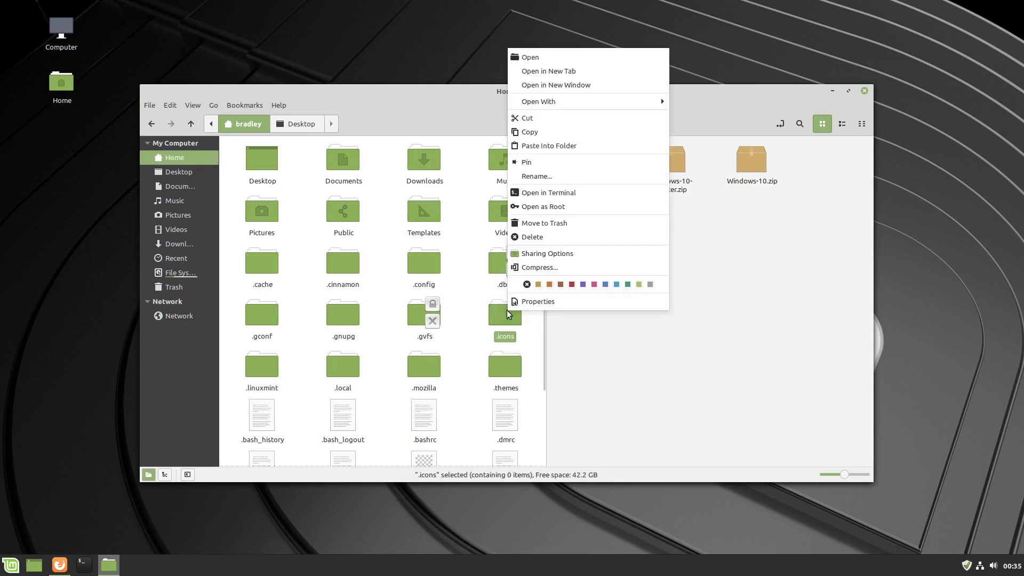
left_click(587, 141)
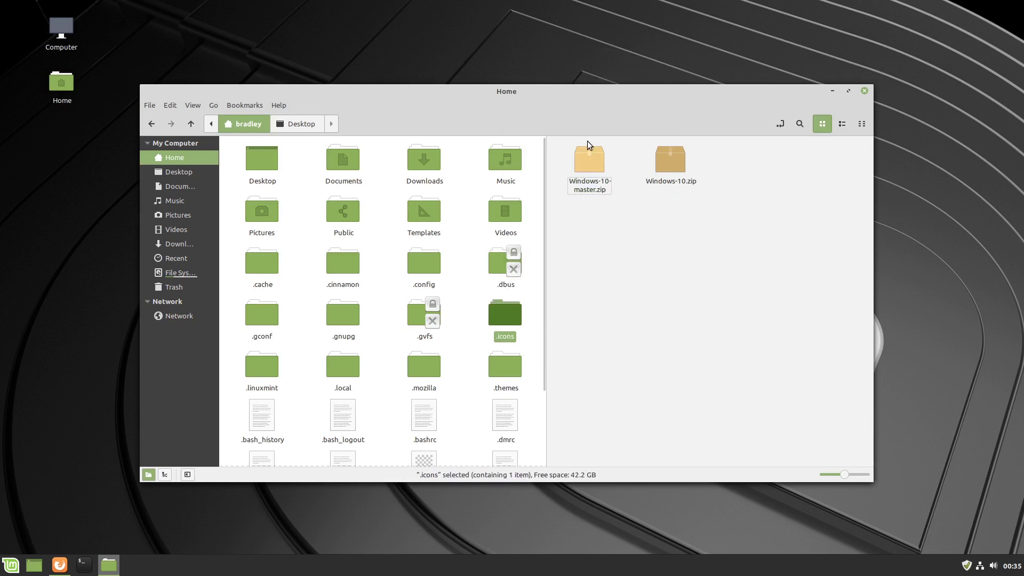
- Extract all files of Windows-10.zip into the Downloads folder and close the archive
left_click(676, 168)
double_click(673, 165)
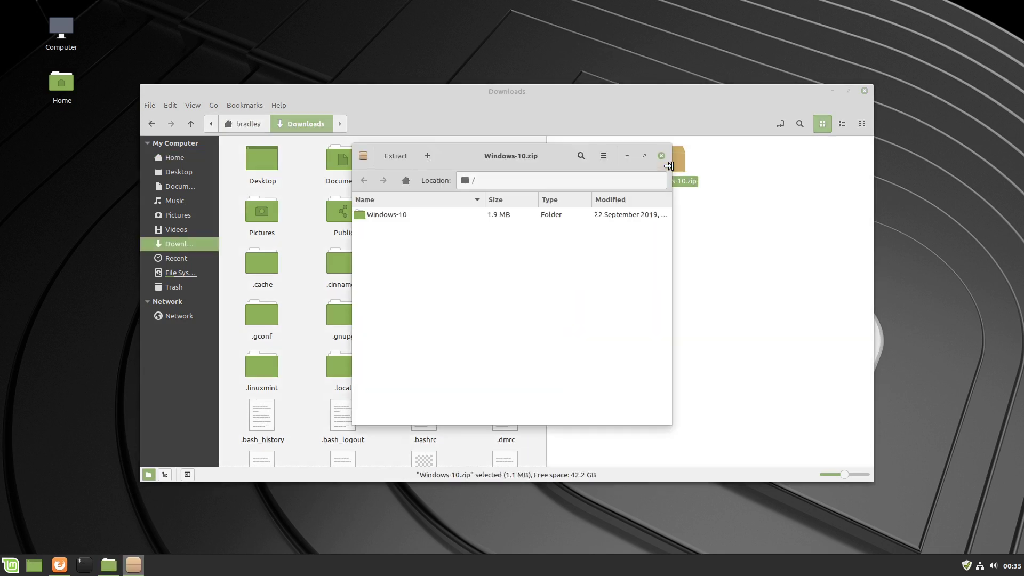
left_click(400, 157)
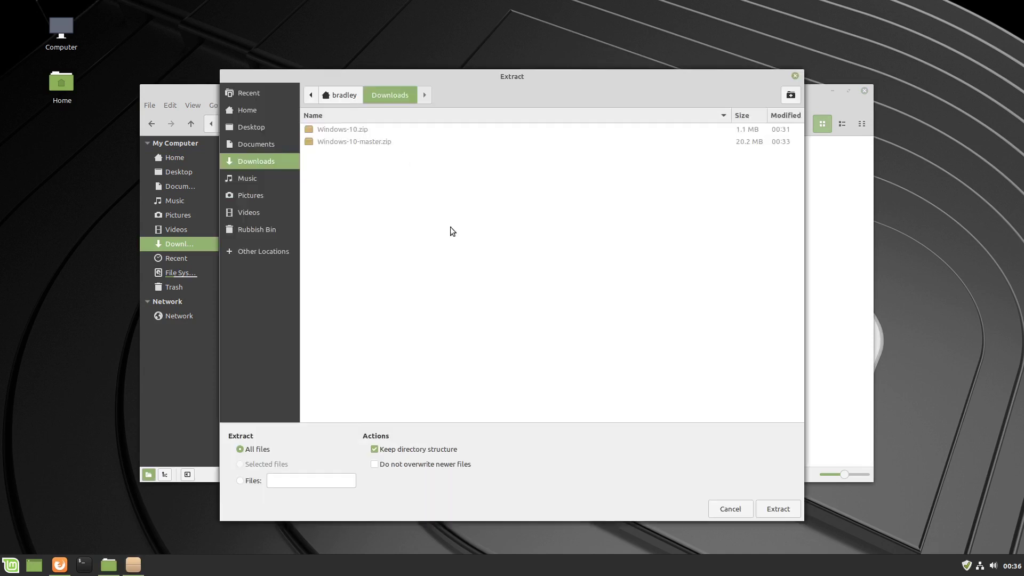
left_click(780, 509)
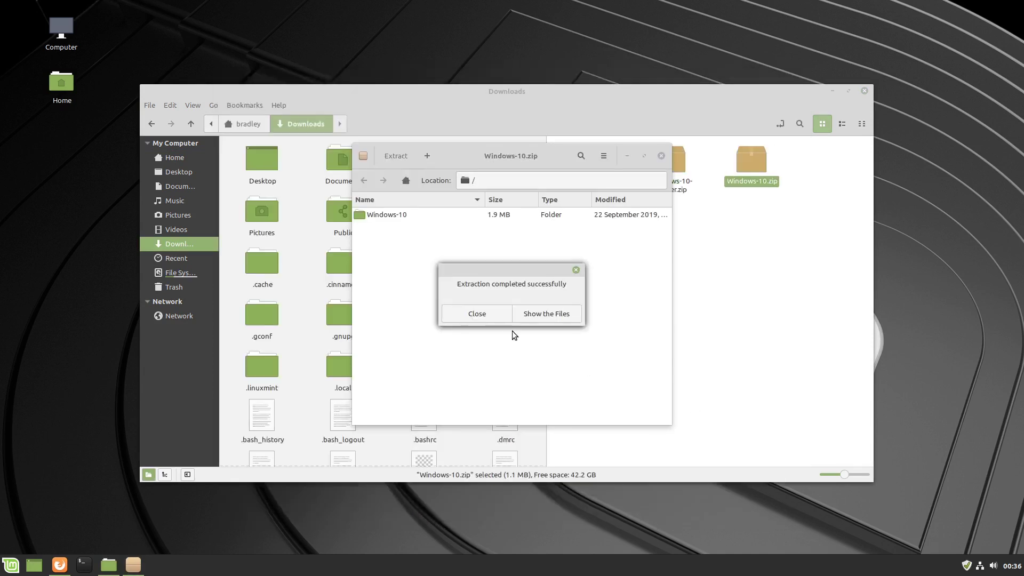
left_click(492, 314)
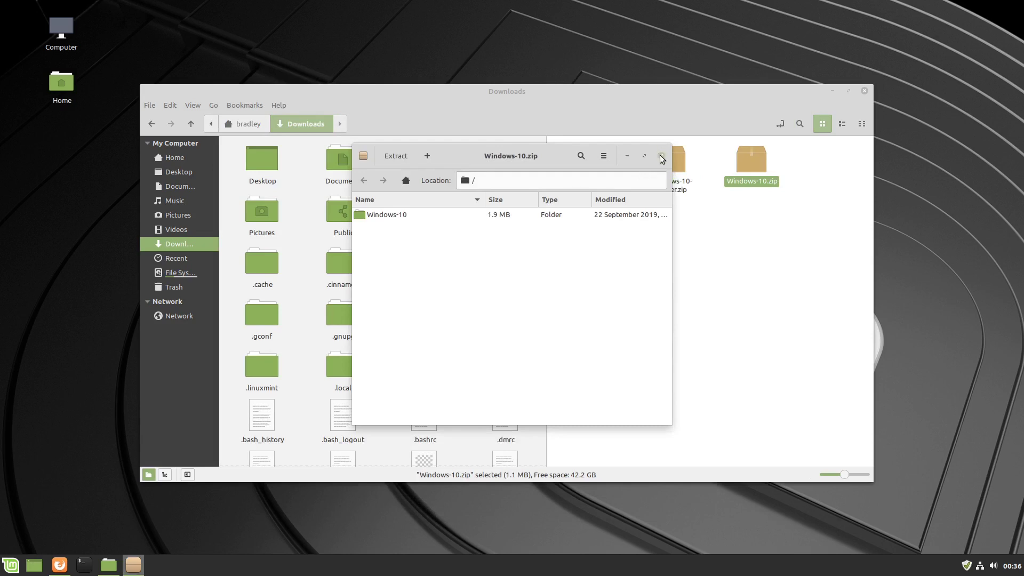
left_click(661, 157)
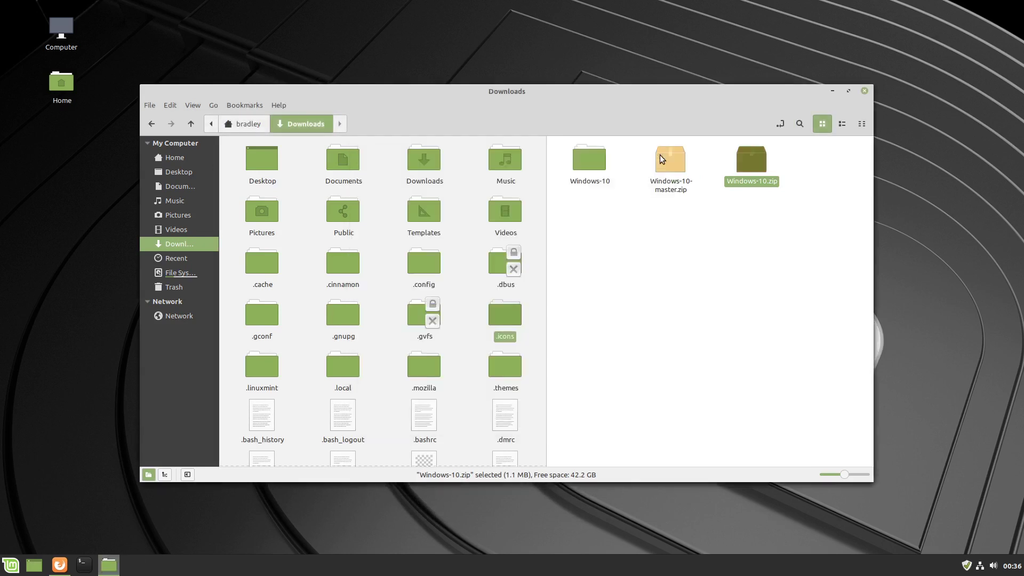
- Check the contents of the extracted Windows-10 folder and move it from Downloads into the .themes folder
left_click(597, 164)
double_click(597, 164)
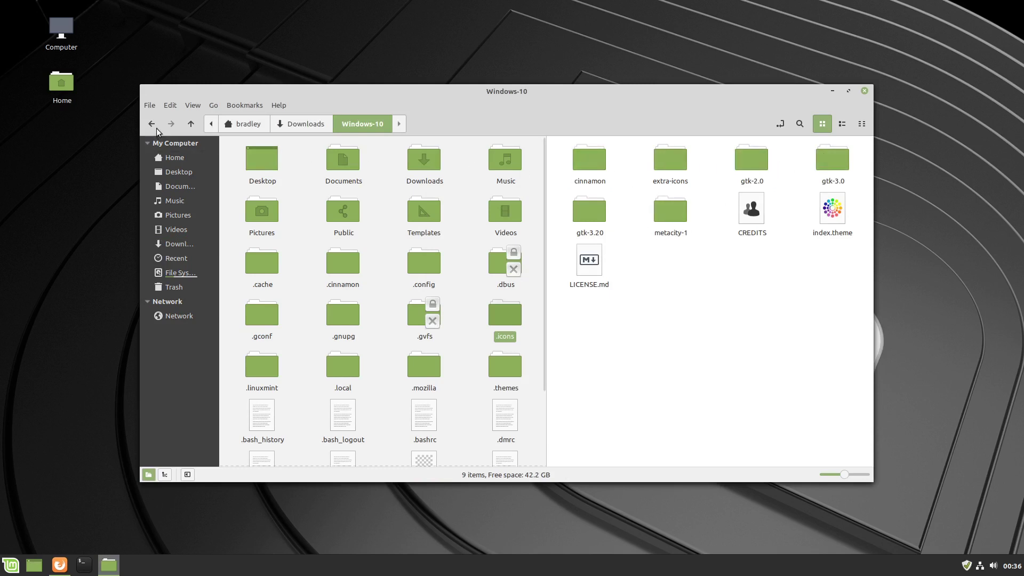
left_click(191, 125)
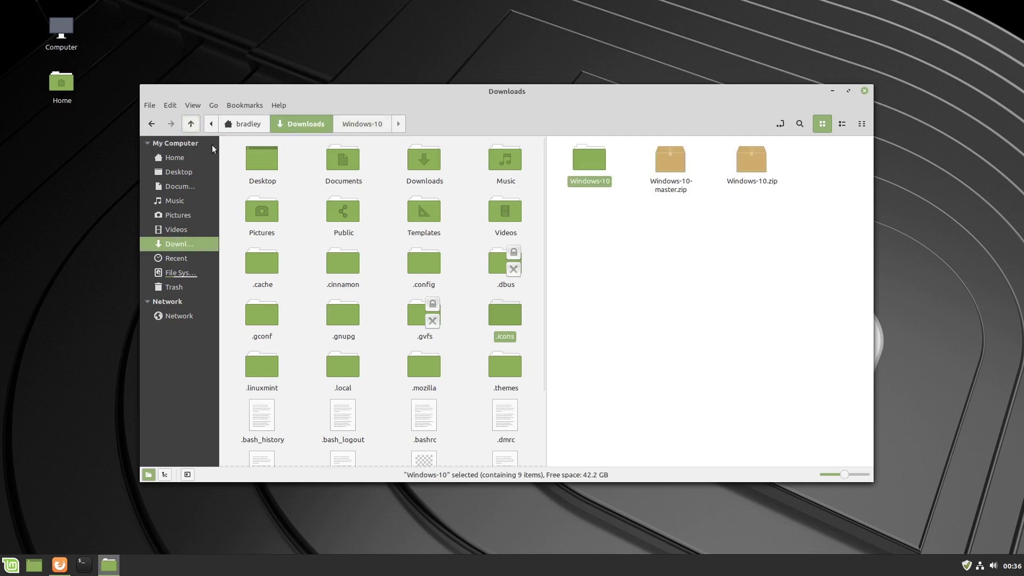
right_click(591, 161)
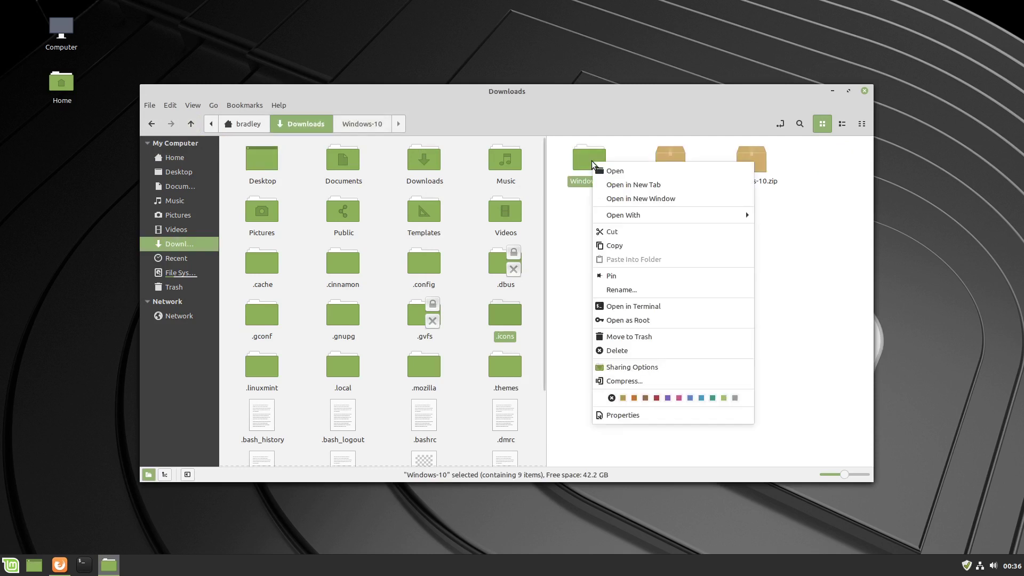
left_click(616, 230)
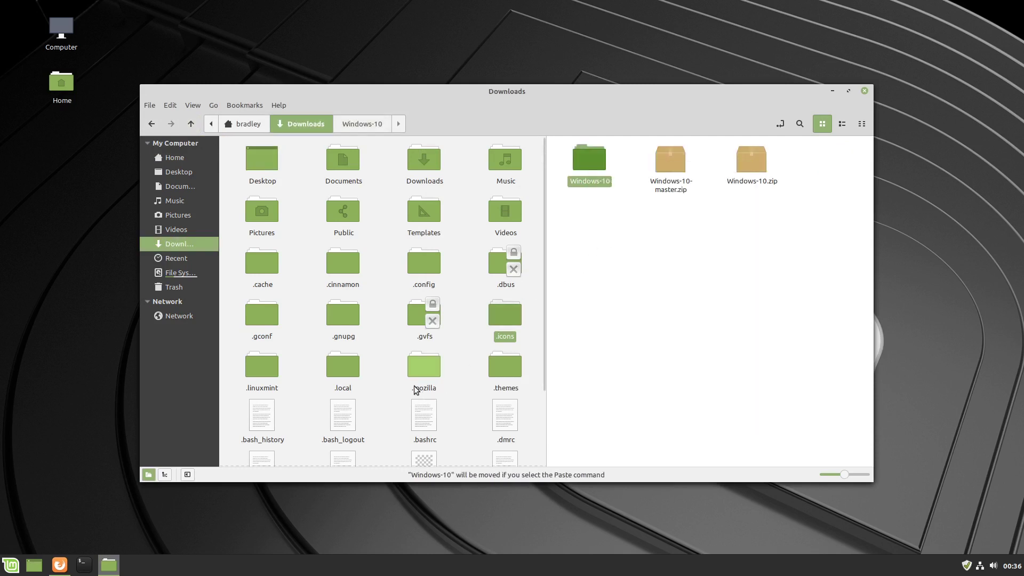
left_click(509, 370)
left_click(510, 369)
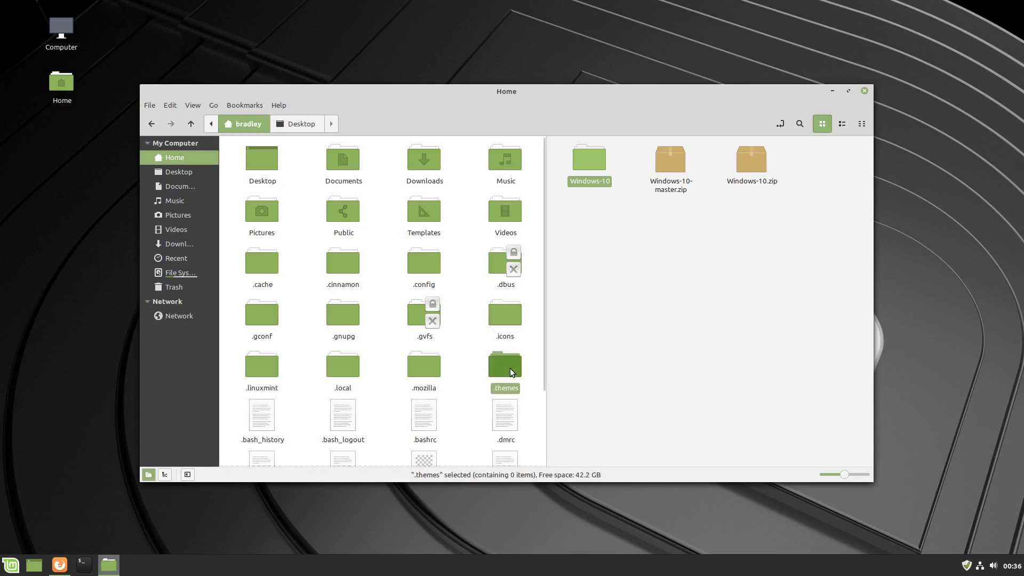
right_click(509, 369)
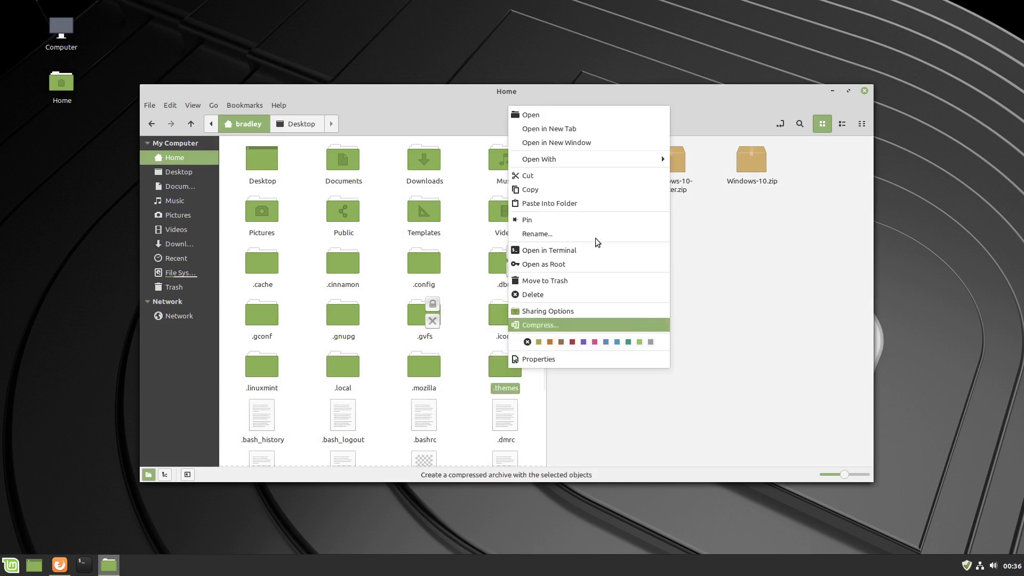
left_click(613, 203)
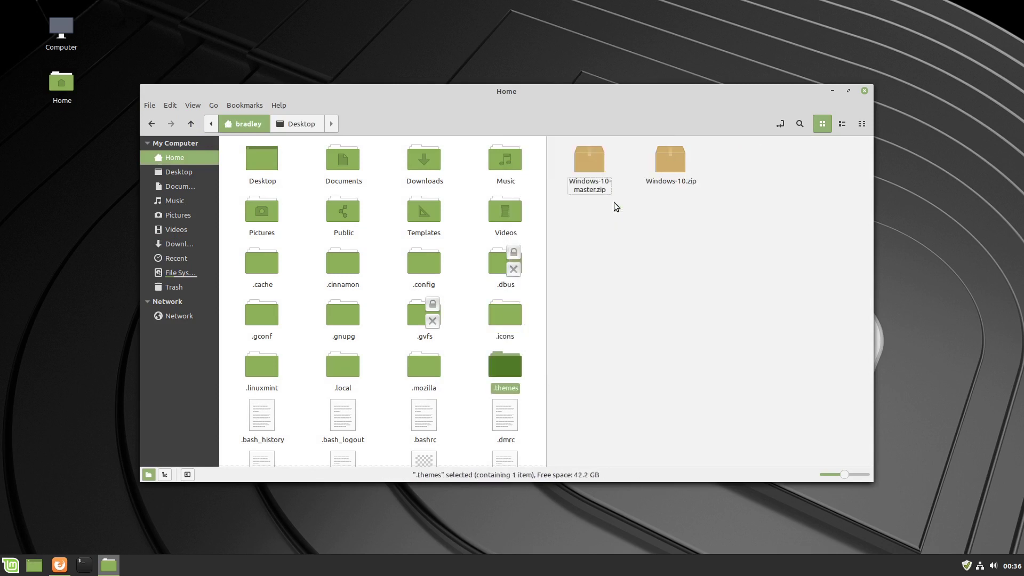
- Delete Windows-10-master.zip and Windows-10.zip from the Downloads folder and minimize the file manager
left_click(712, 161)
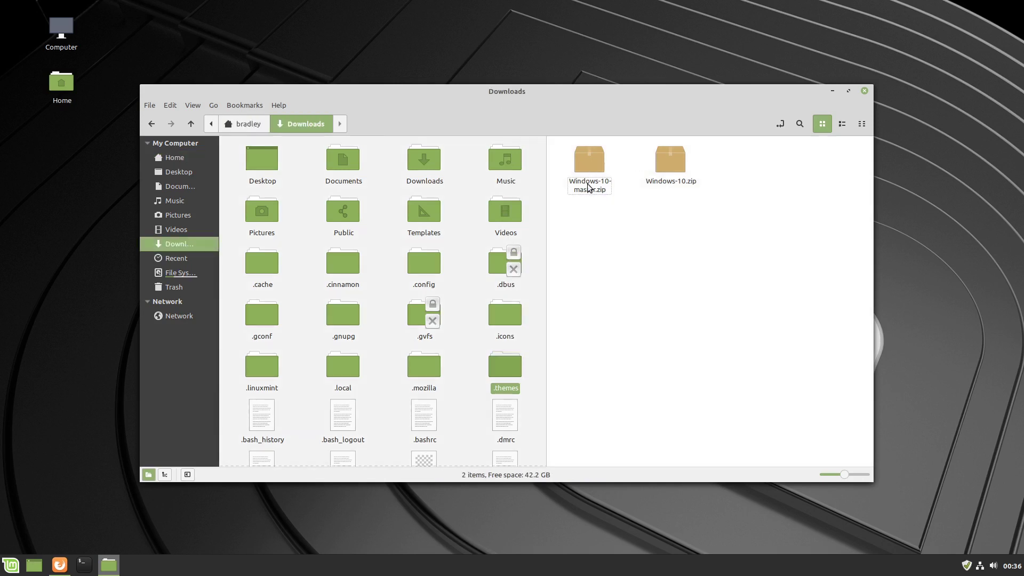
key("ctrl+a")
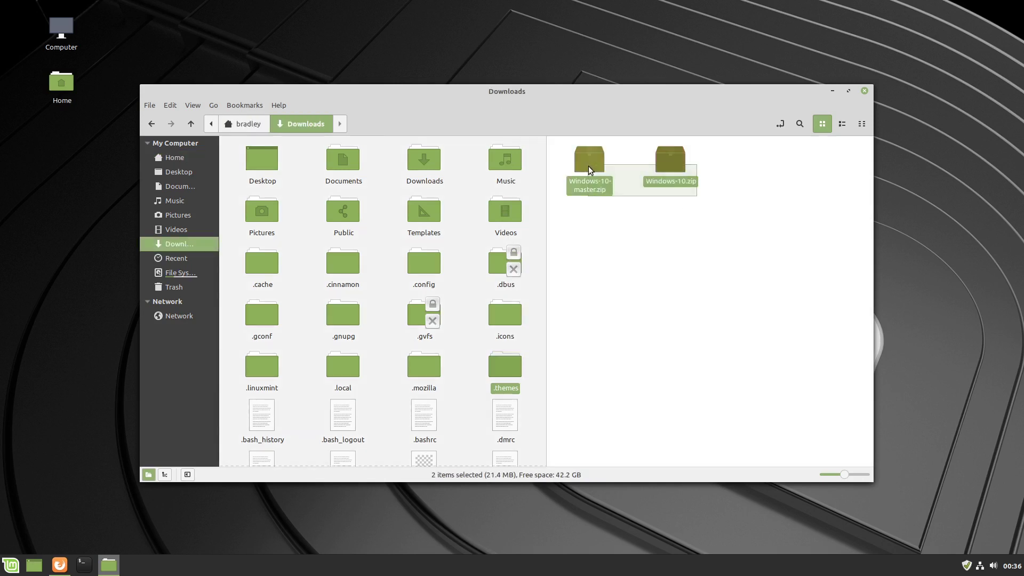
key("Delete")
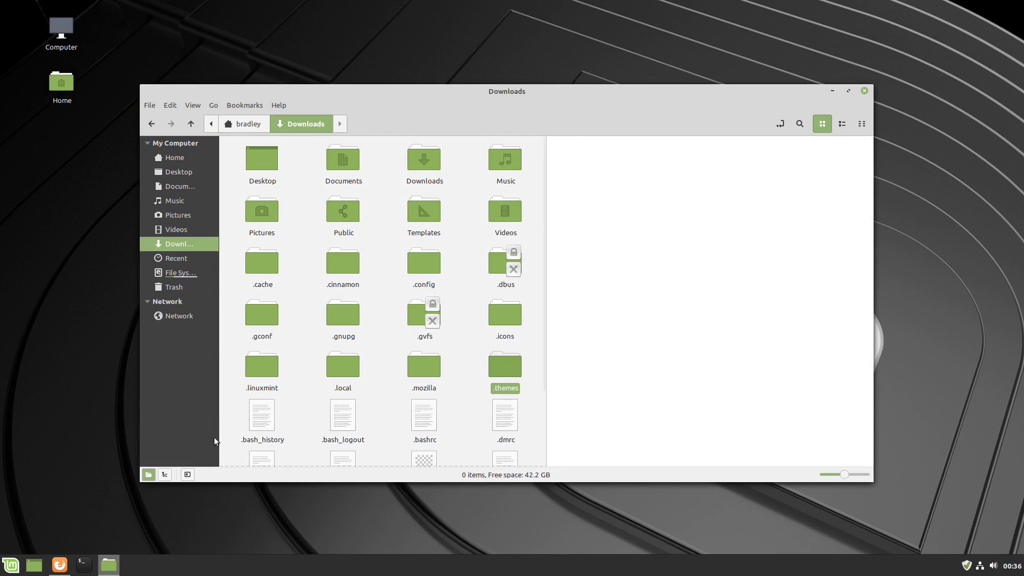
left_click(111, 567)
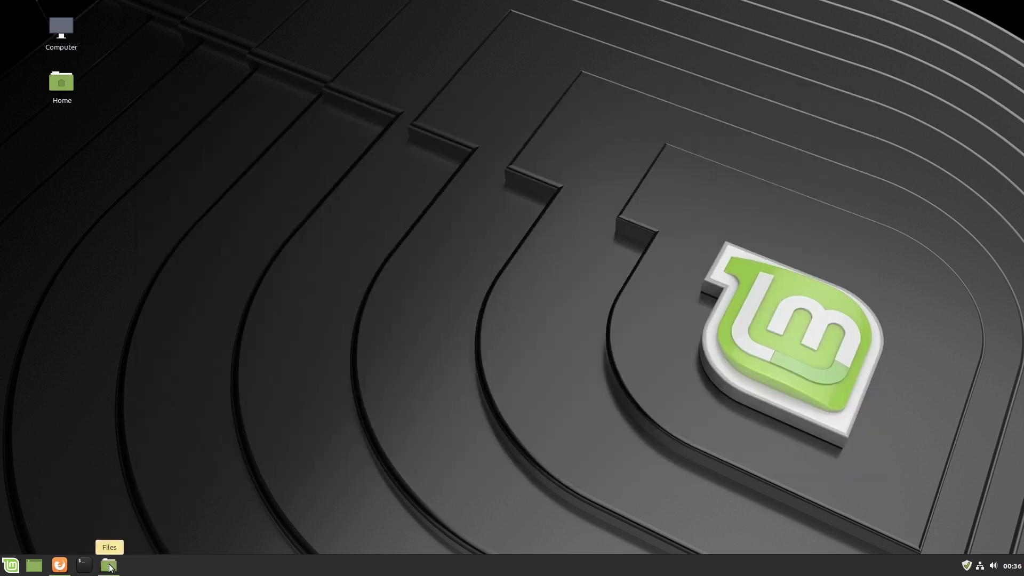
- Open the Themes page of System Settings and set the window borders to Windows-10
left_click(10, 564)
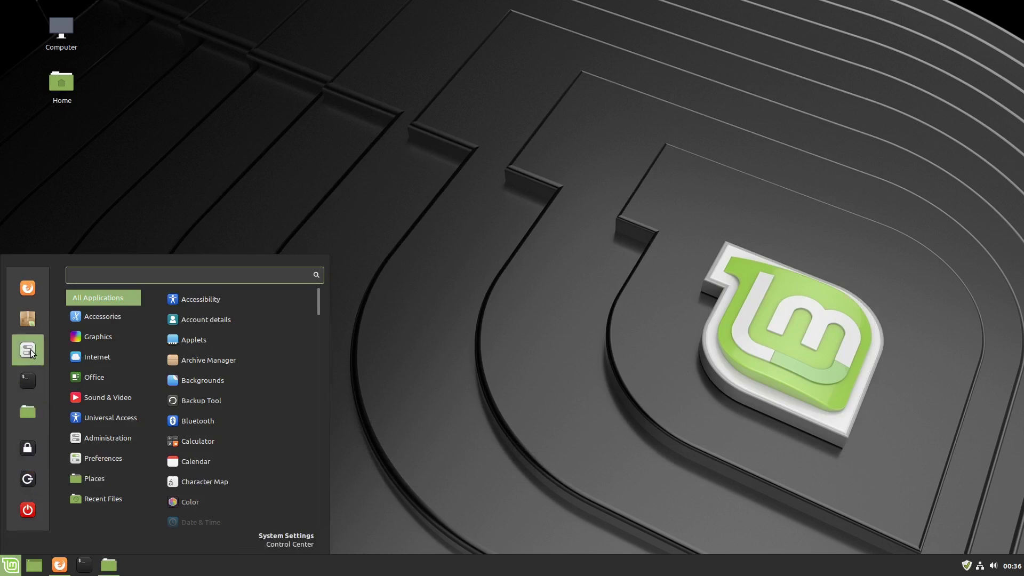
left_click(30, 352)
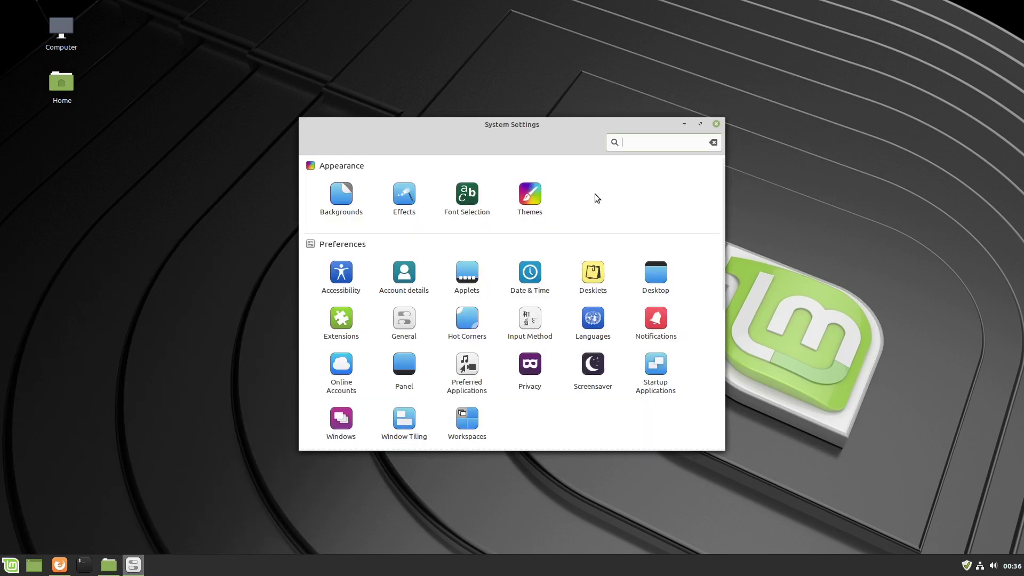
left_click(536, 197)
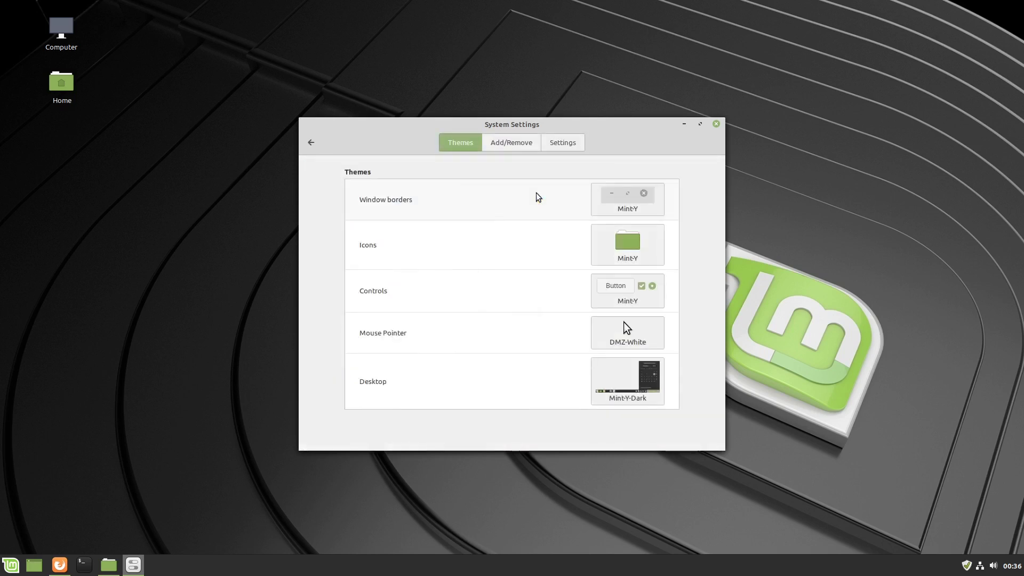
left_click(625, 208)
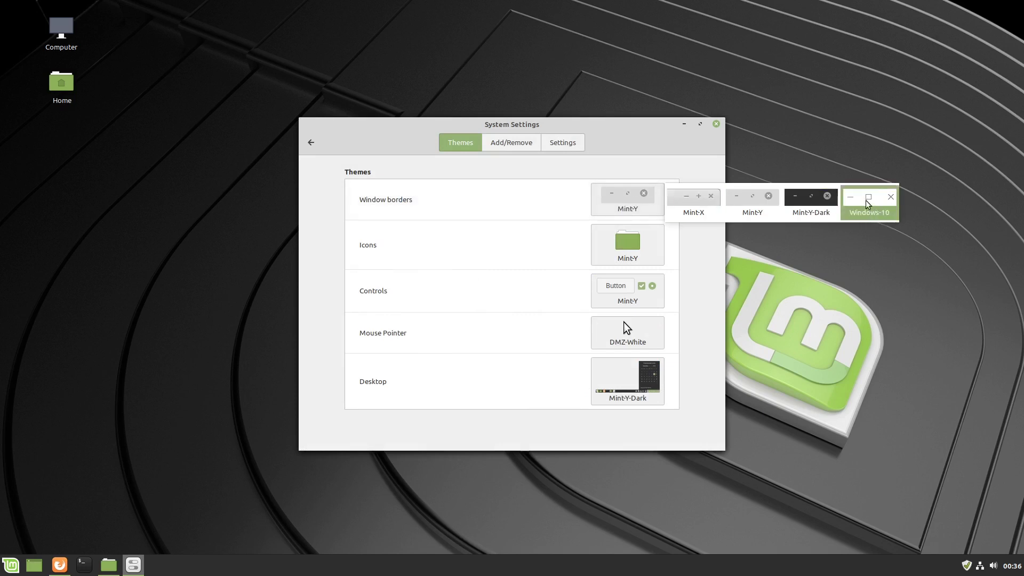
left_click(864, 202)
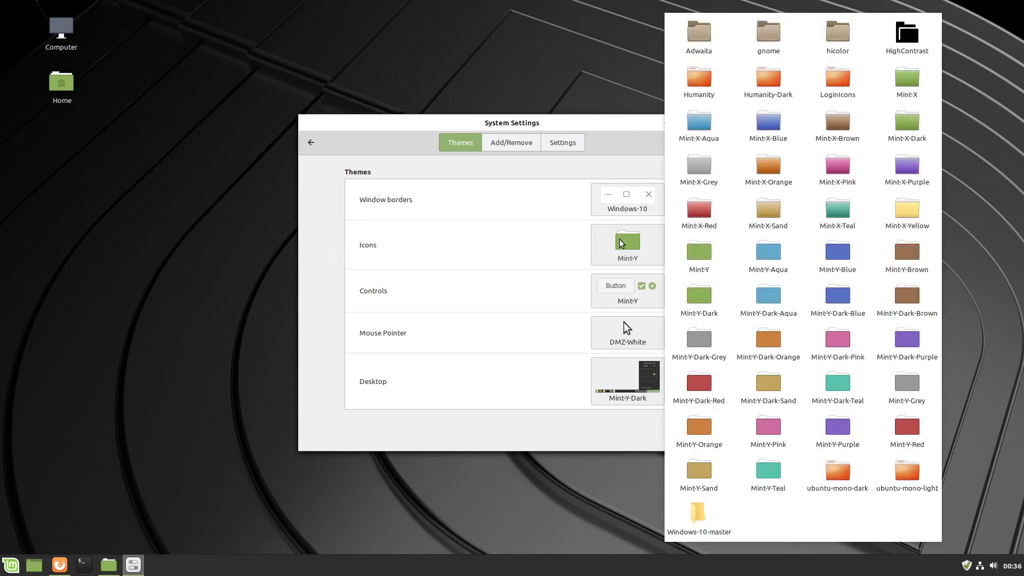
- Set the icon theme to Windows-10-master and check the new icons in the application menu
left_click(700, 514)
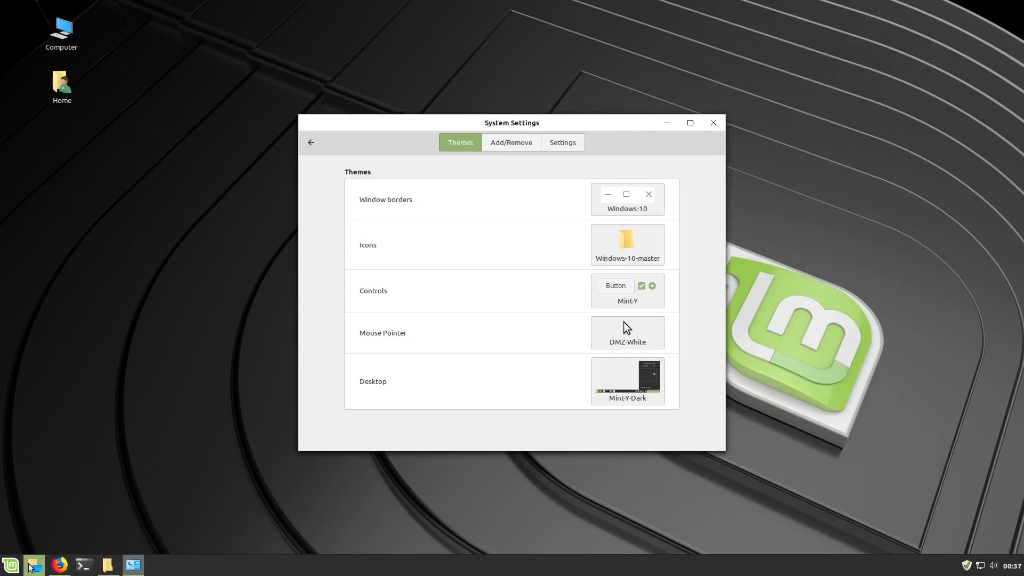
left_click(12, 568)
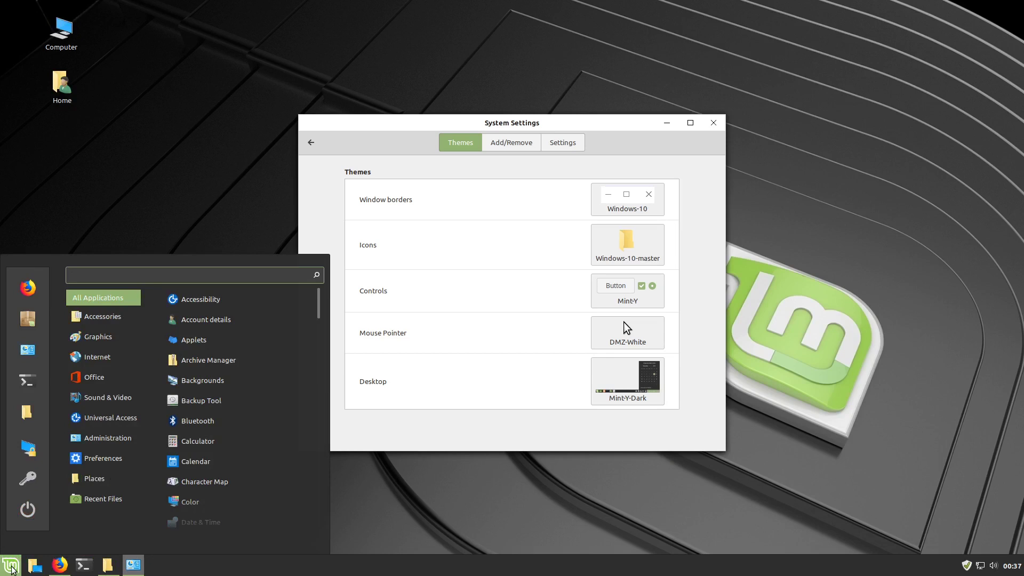
left_click(470, 496)
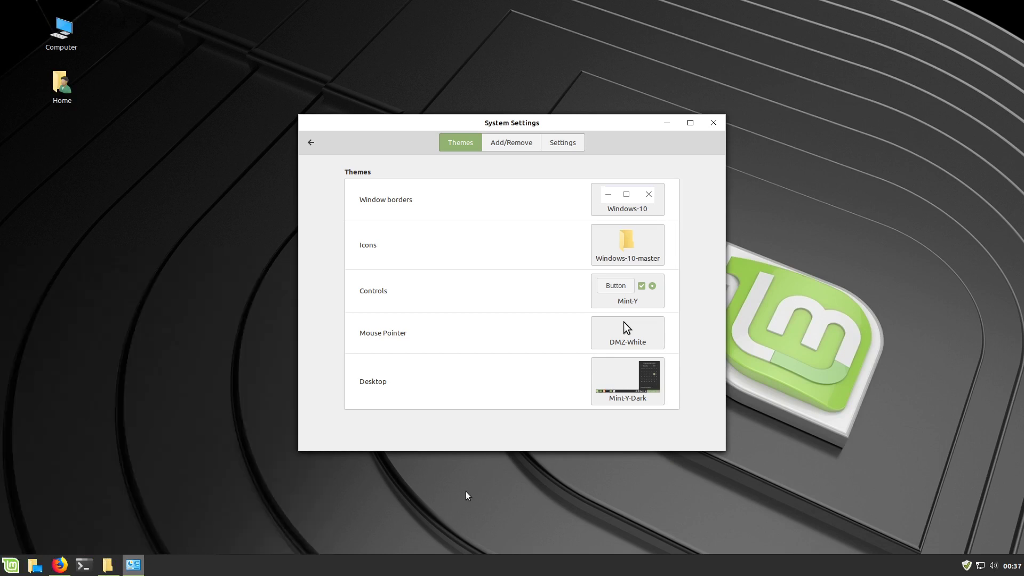
- Set the controls theme to Mint-Y-Dark and the desktop theme to Windows-10
left_click(617, 292)
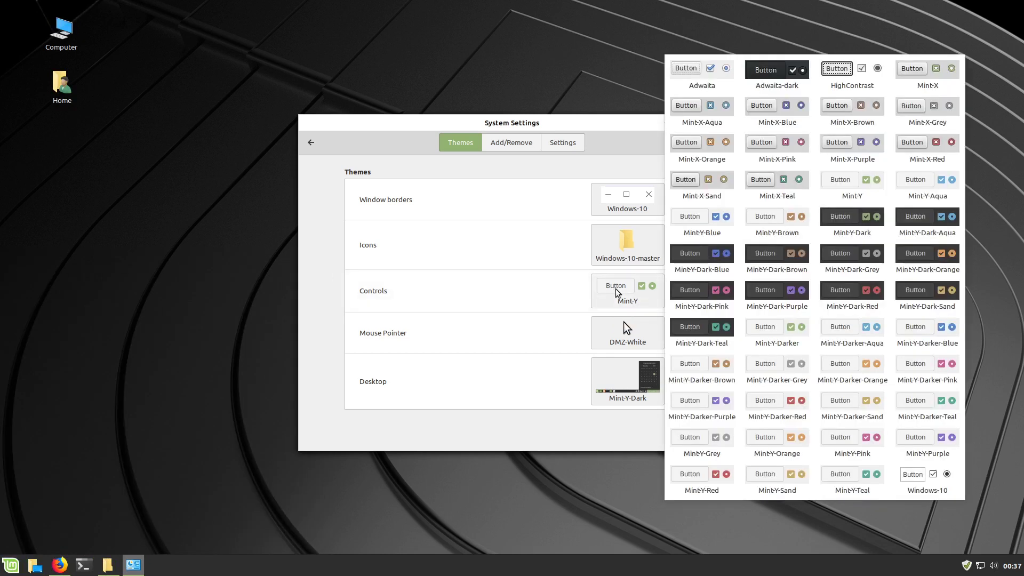
left_click(867, 217)
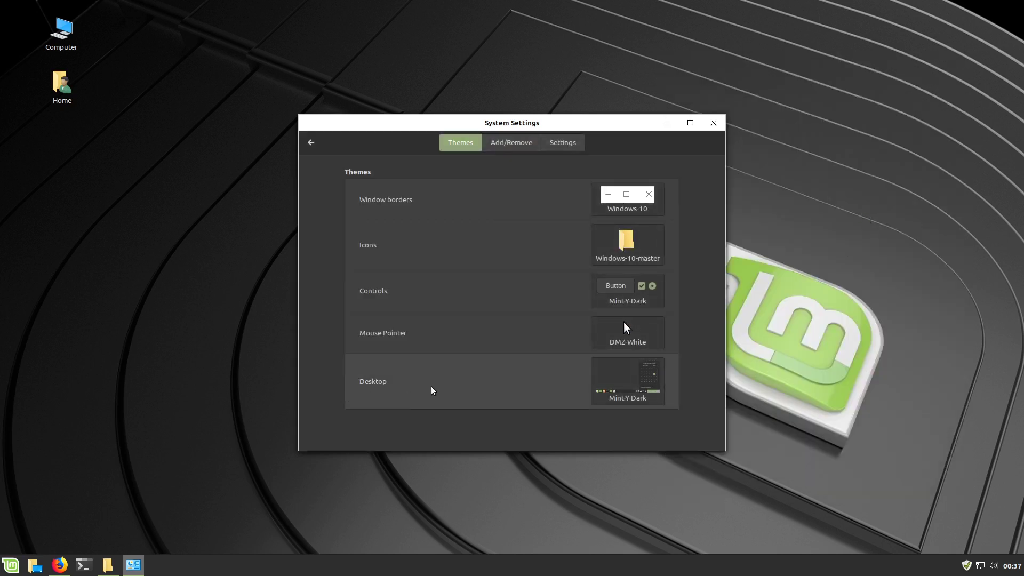
left_click(625, 383)
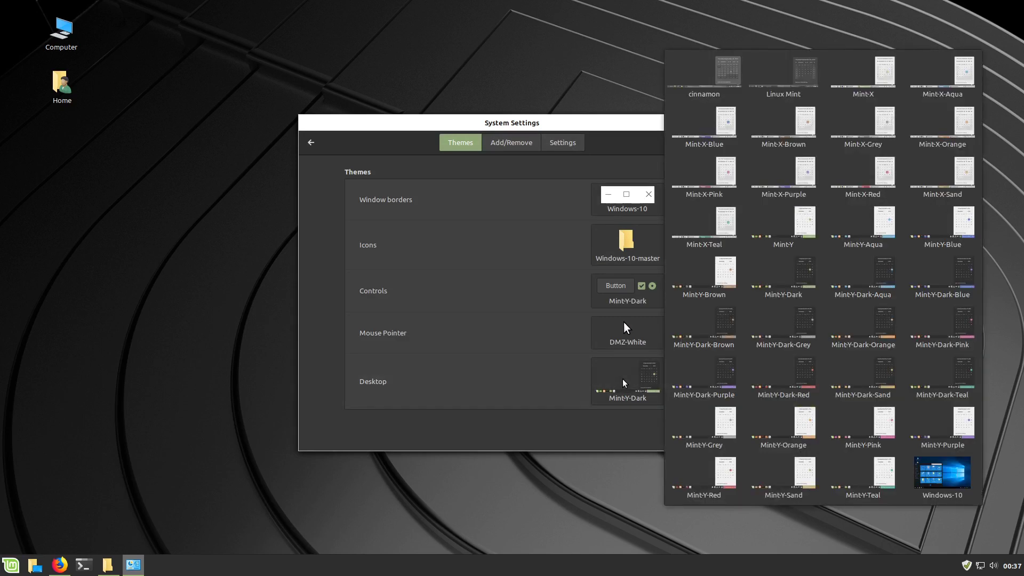
left_click(938, 473)
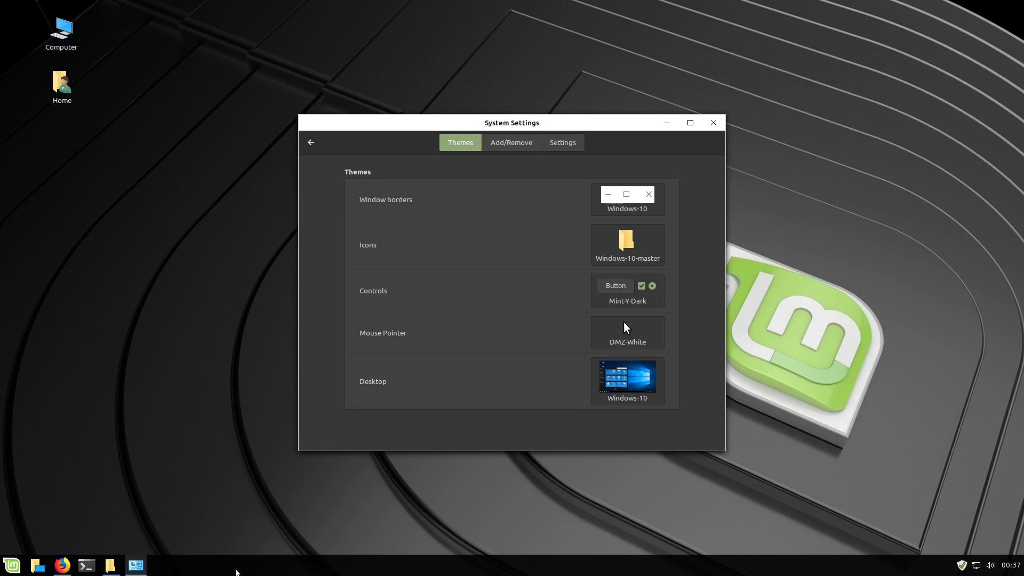
- Check the application menu's look with the current theme and set the desktop theme to Mint-Y-Dark
left_click(14, 569)
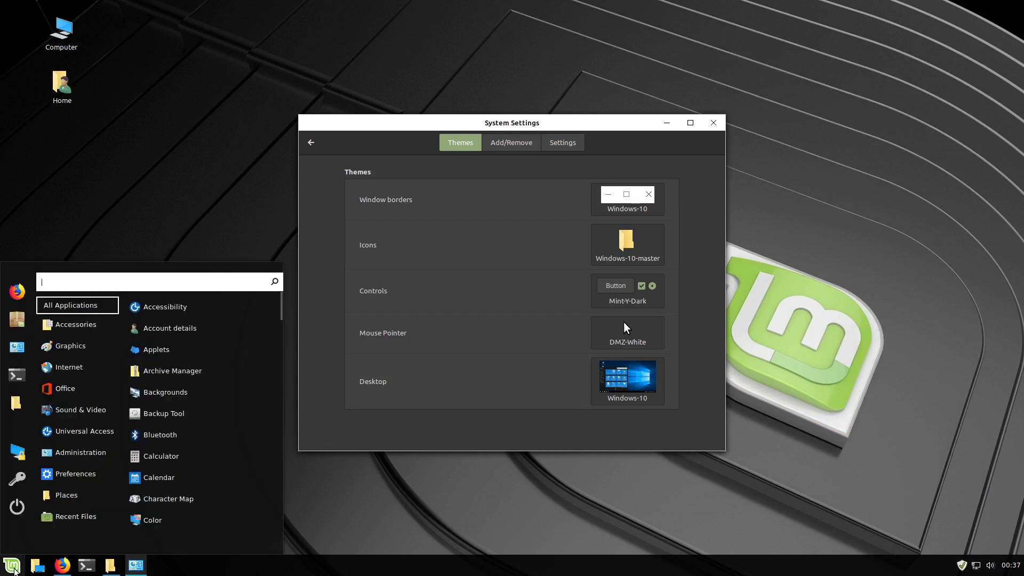
left_click(14, 569)
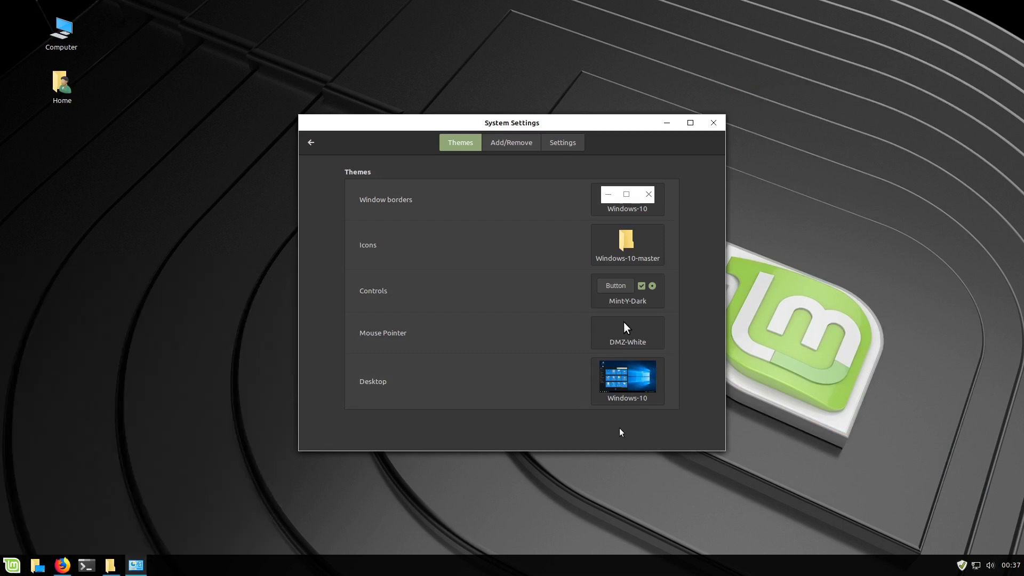
left_click(627, 379)
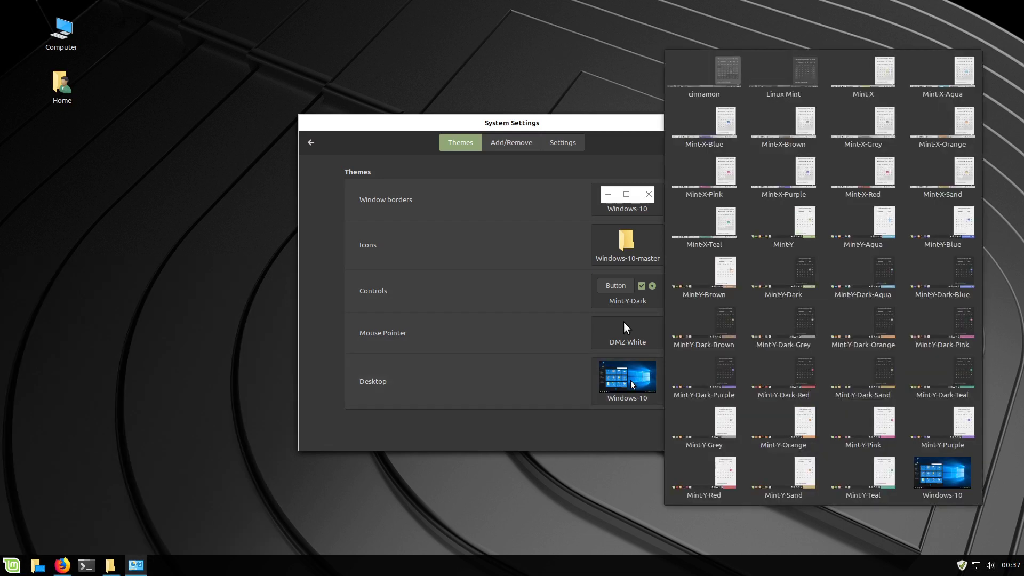
left_click(807, 277)
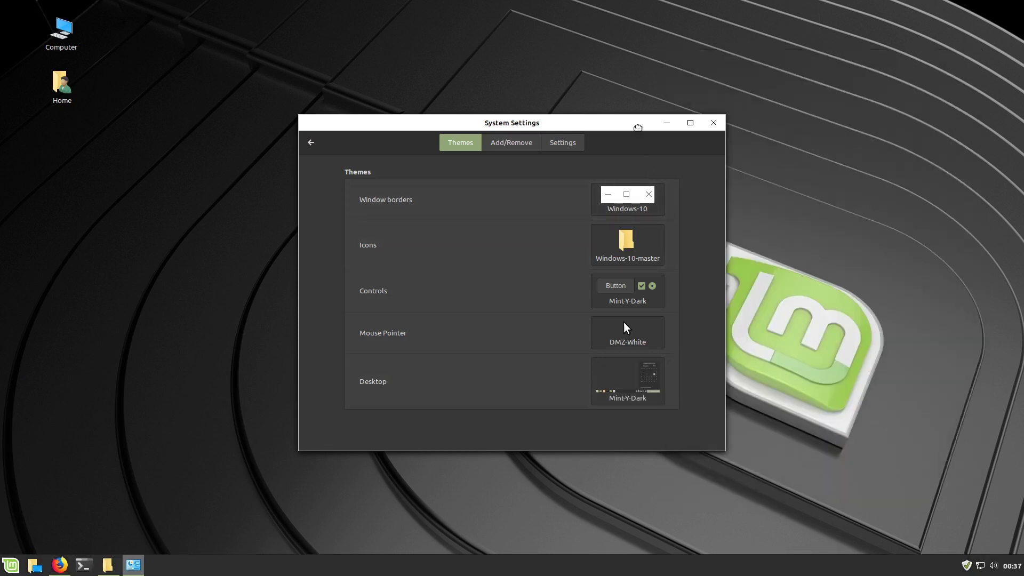
- Move the System Settings window aside, return to the overview of all settings and enlarge the window
left_click_drag(640, 125, 900, 29)
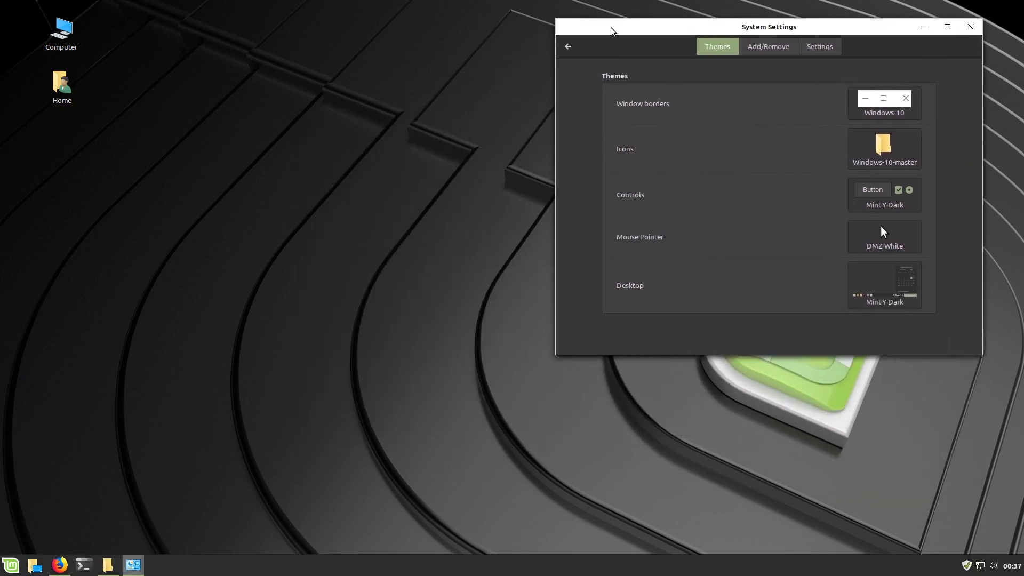
left_click(567, 48)
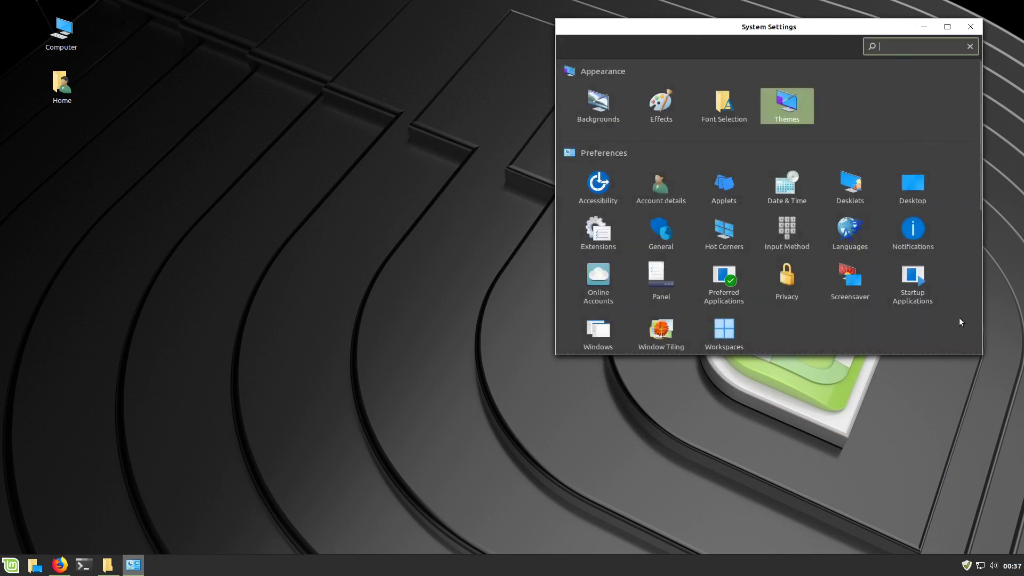
left_click_drag(981, 351, 1014, 551)
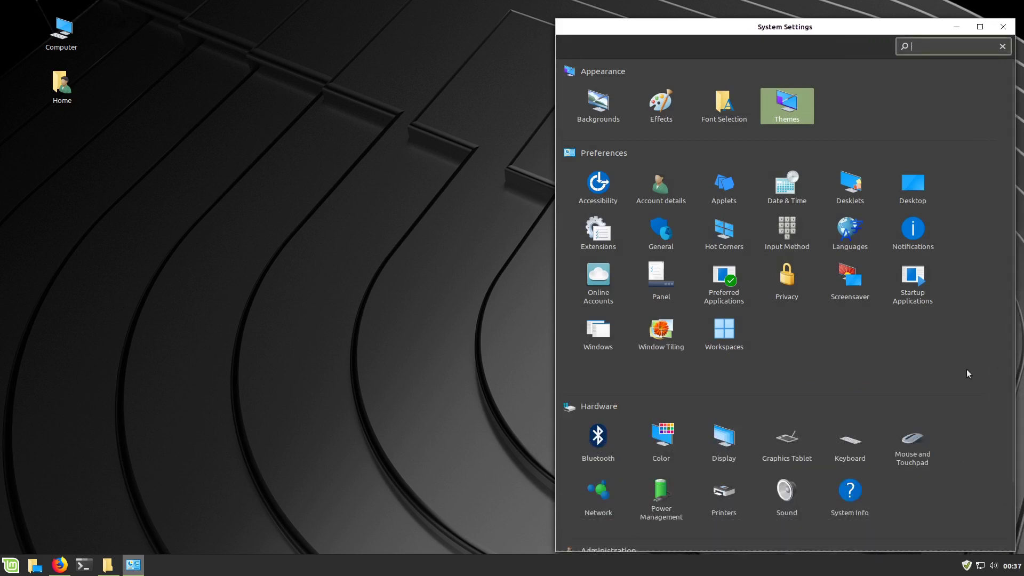
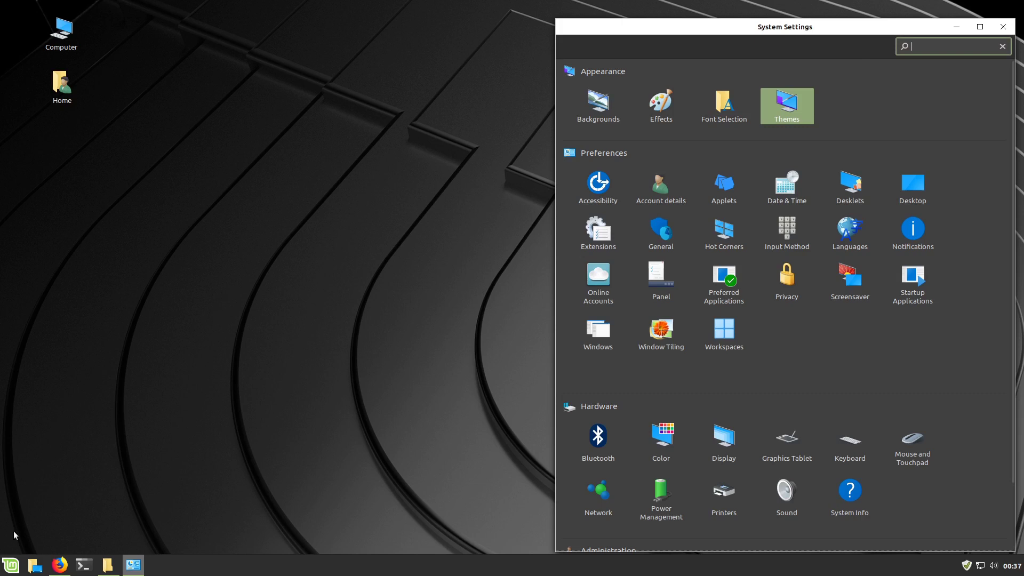
- Enable a custom icon and label for the panel's Menu applet, choose the ubuntu-logo icon and close its settings
right_click(9, 569)
left_click(117, 457)
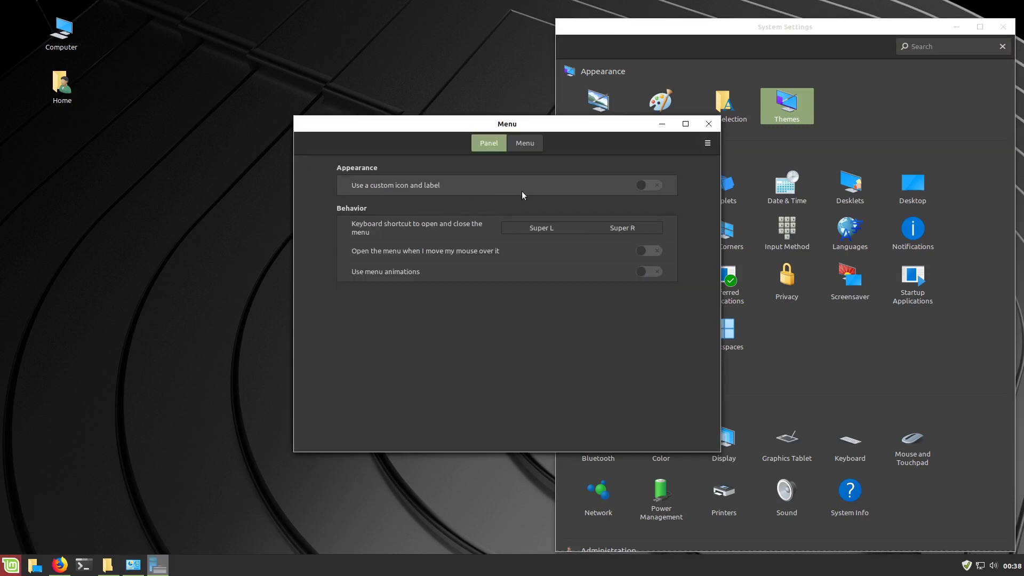
left_click(654, 187)
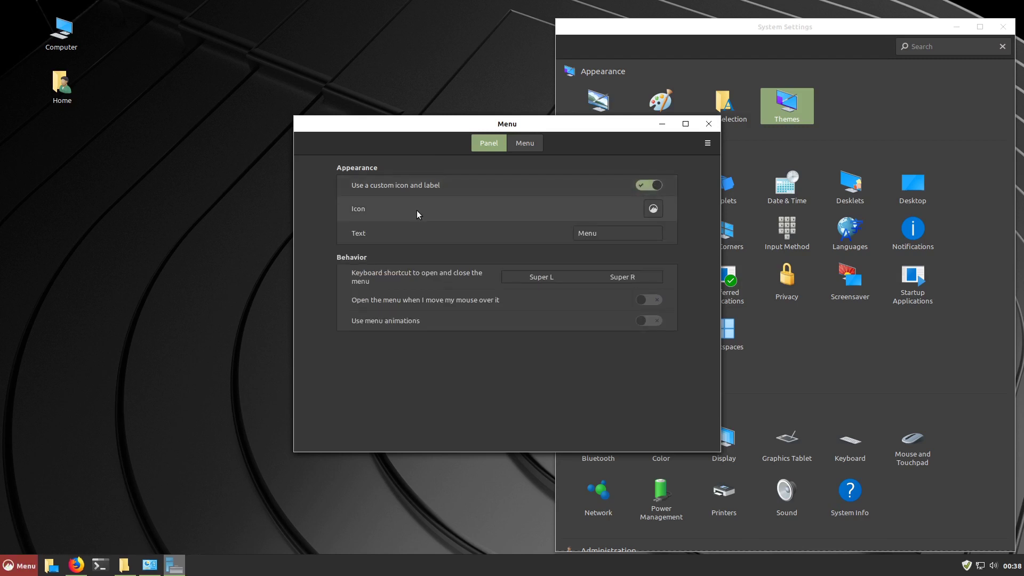
left_click(657, 210)
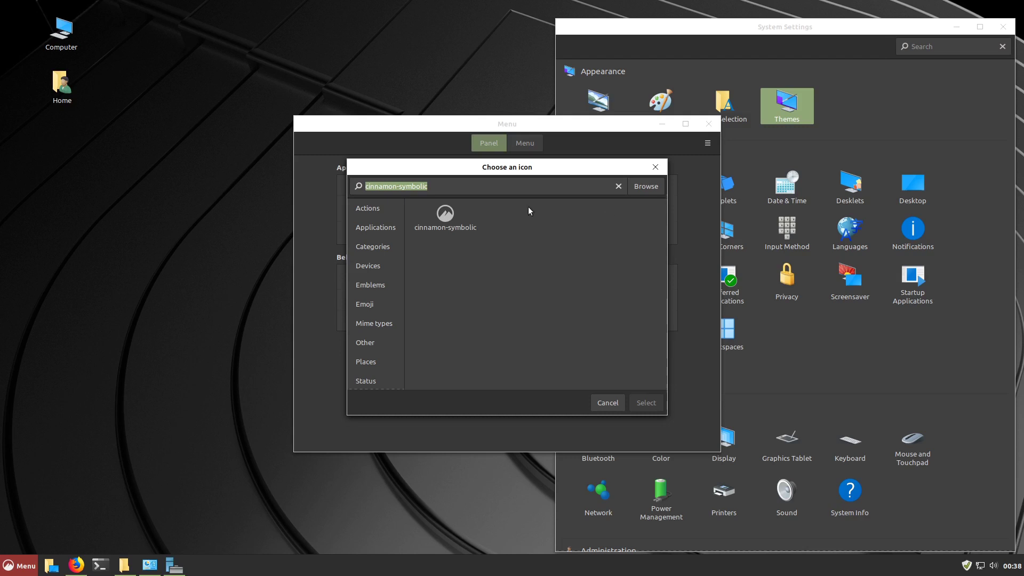
type("ubuntu")
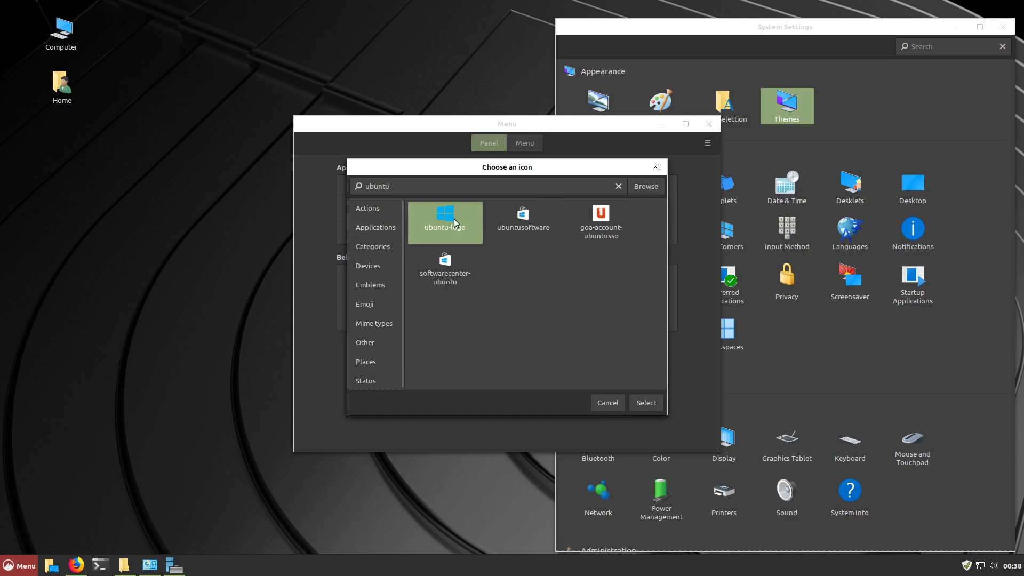
left_click(643, 404)
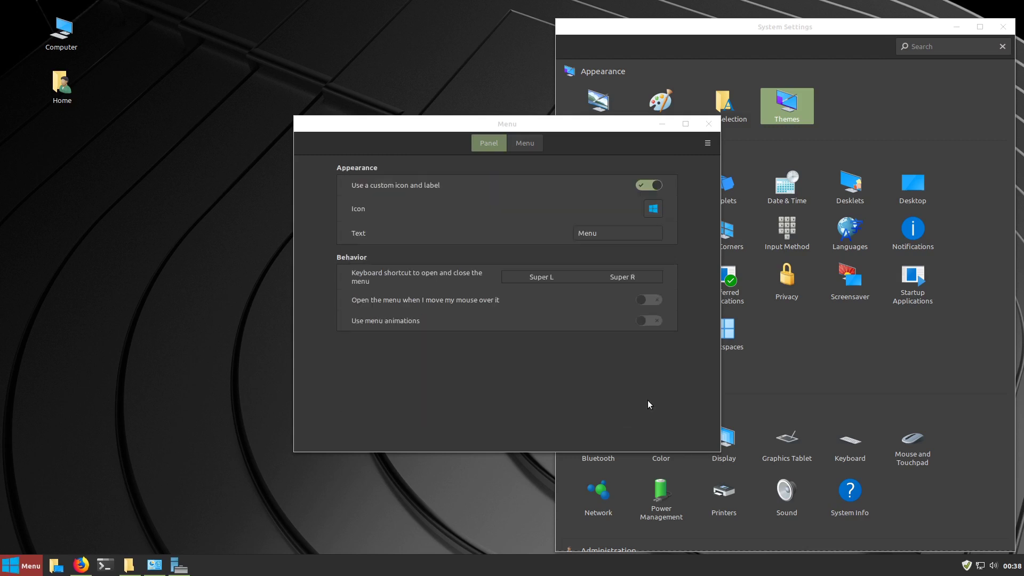
left_click(709, 123)
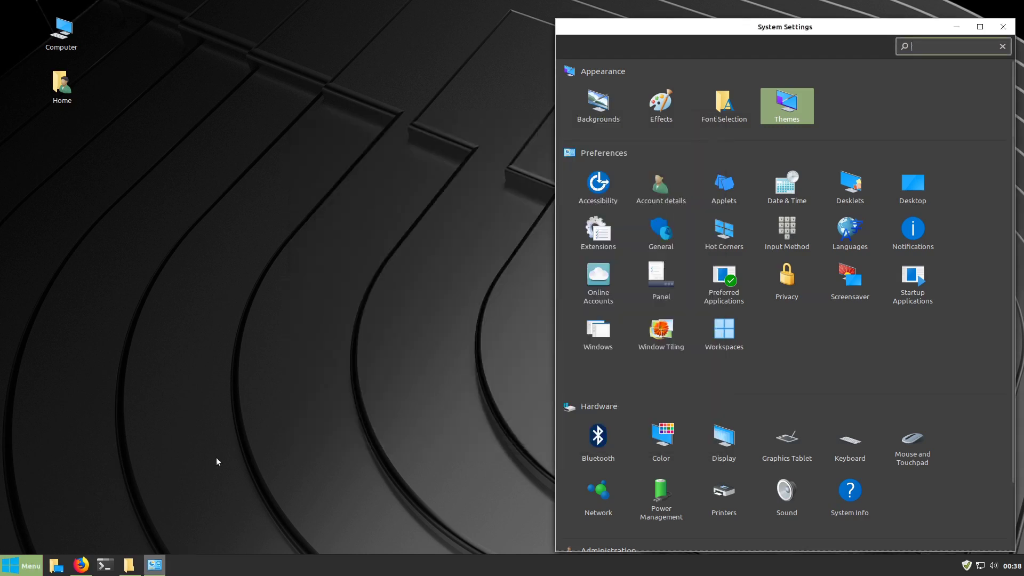
- Reopen the configuration window of the panel's Menu applet
key("super")
left_click(14, 570)
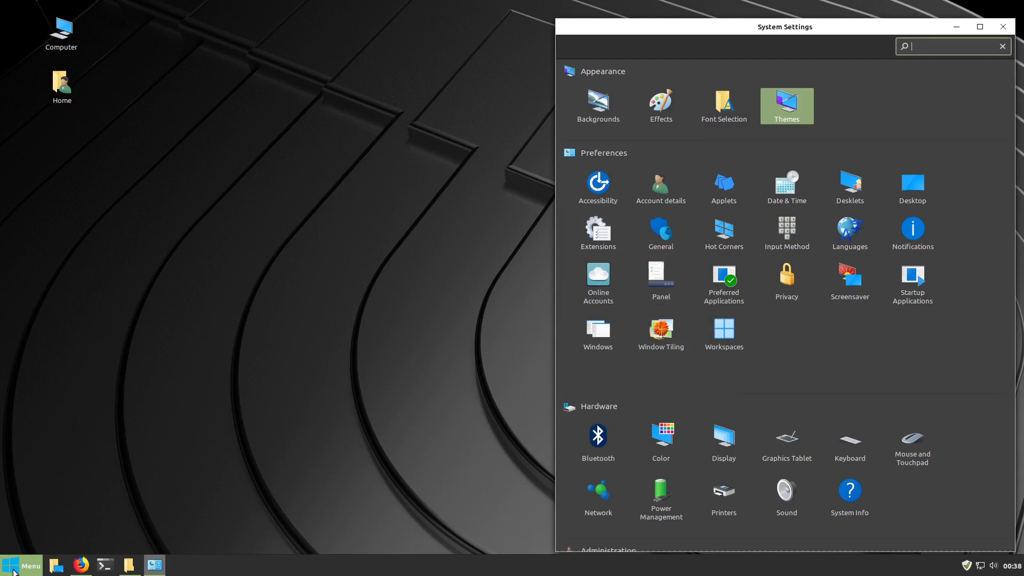
right_click(14, 571)
left_click(36, 526)
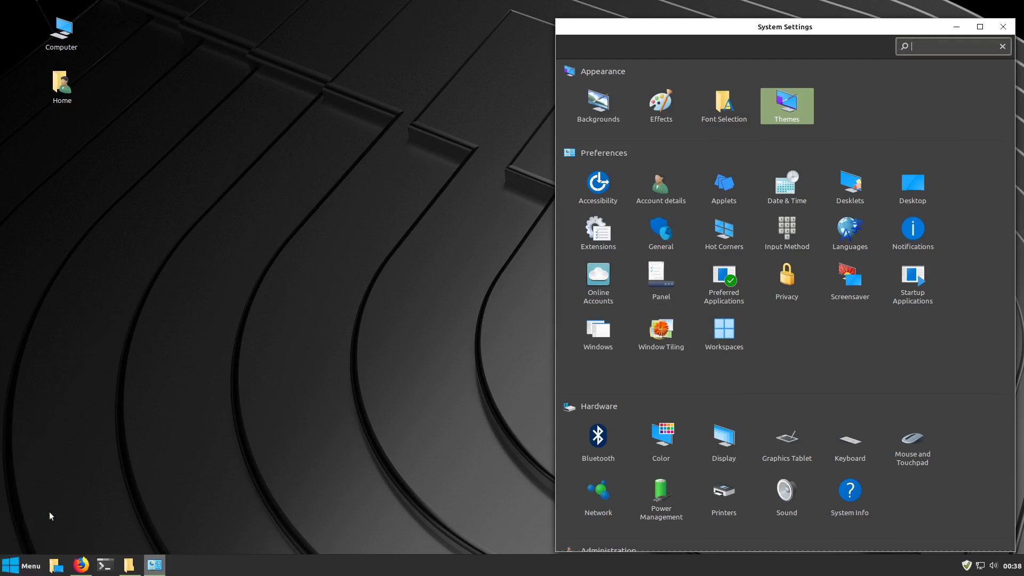
- Try Start as the menu button's label text and set it back to Menu
double_click(608, 231)
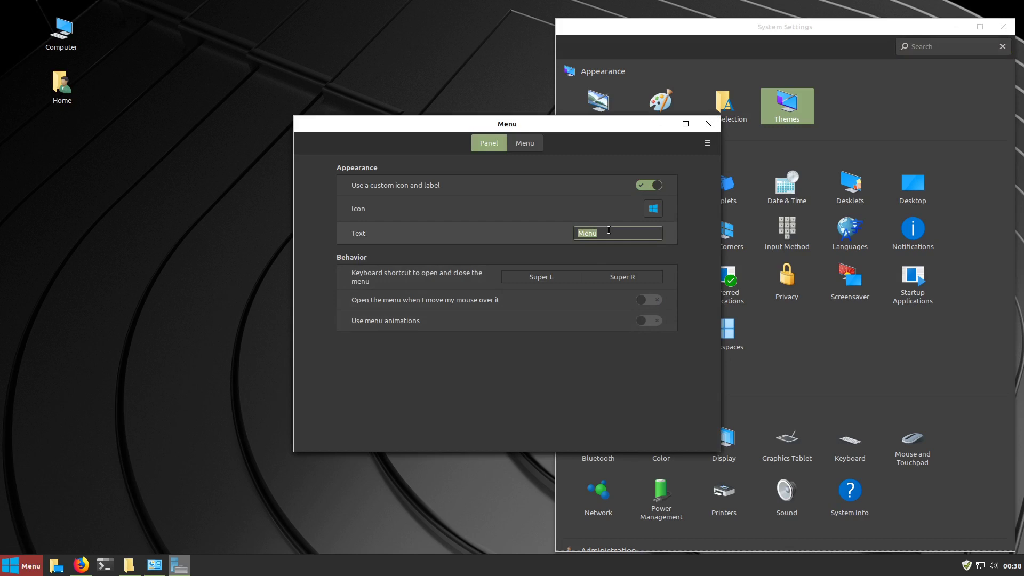
key("BackSpace")
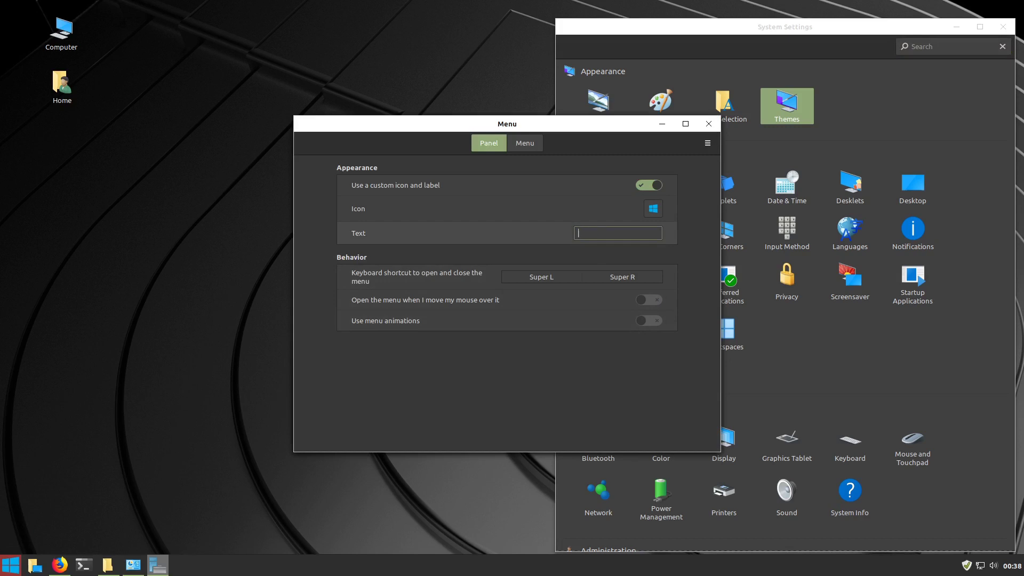
type("Start")
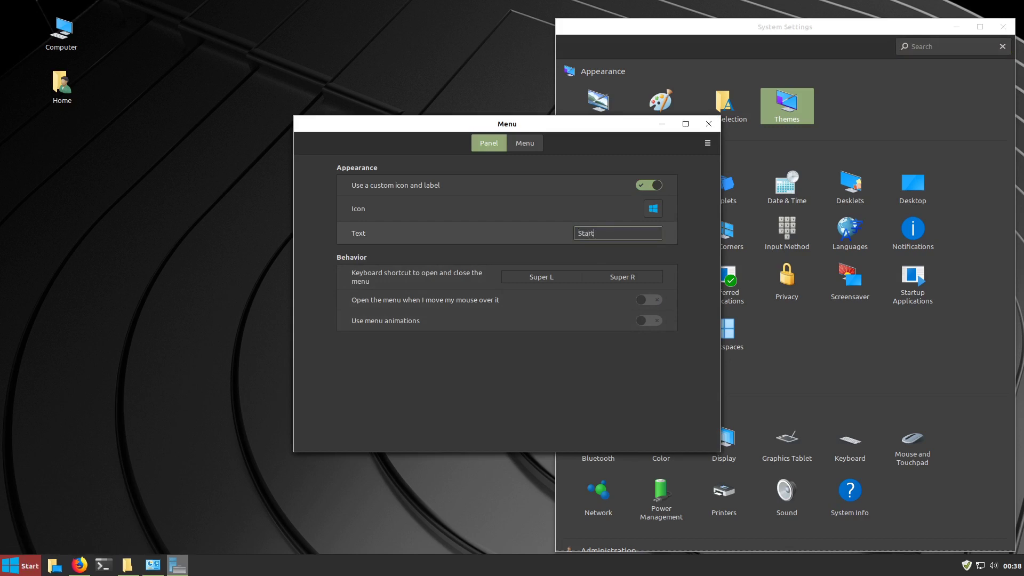
key("BackSpace")
key("BackSpace")
key("BackSpace")
key("BackSpace")
key("BackSpace")
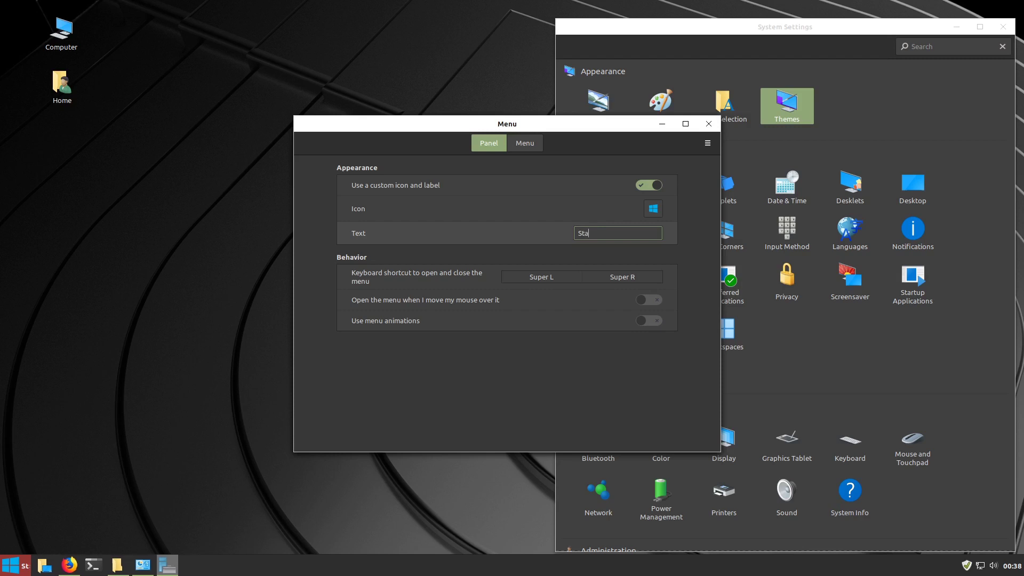
type("Menu")
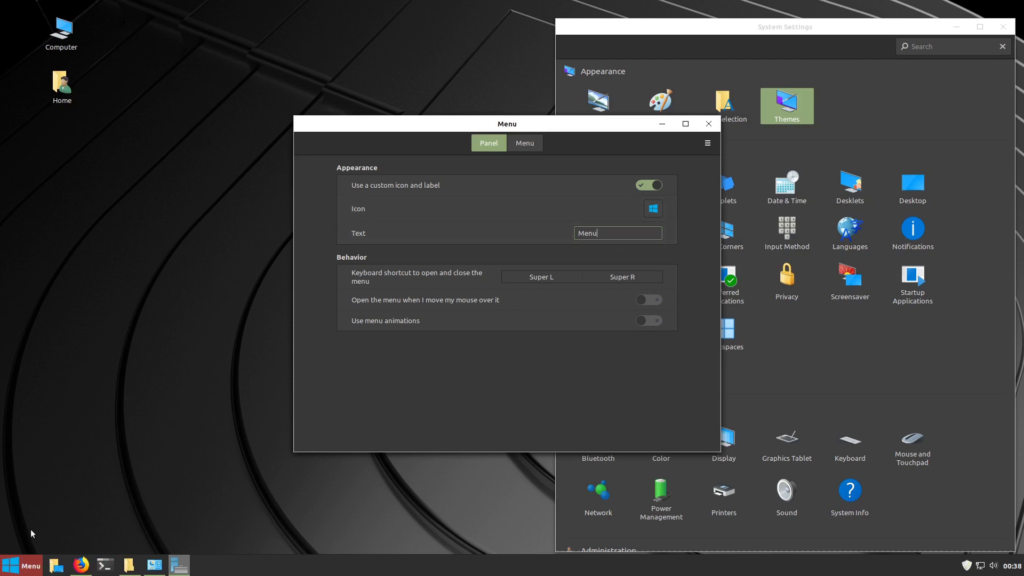
- Examine the restyled application menu, including a search for "soft", and close it
left_click(14, 566)
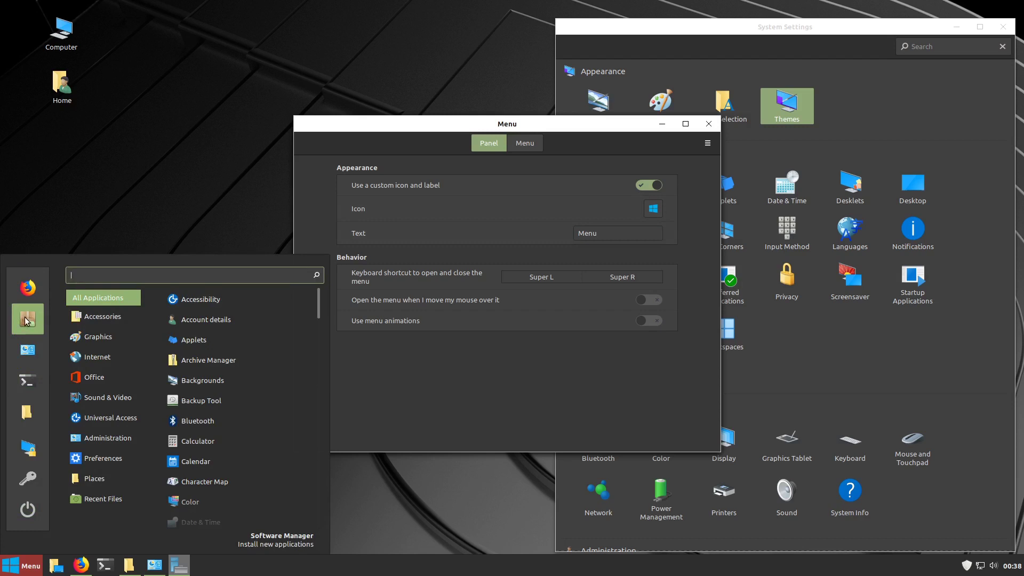
type("soft")
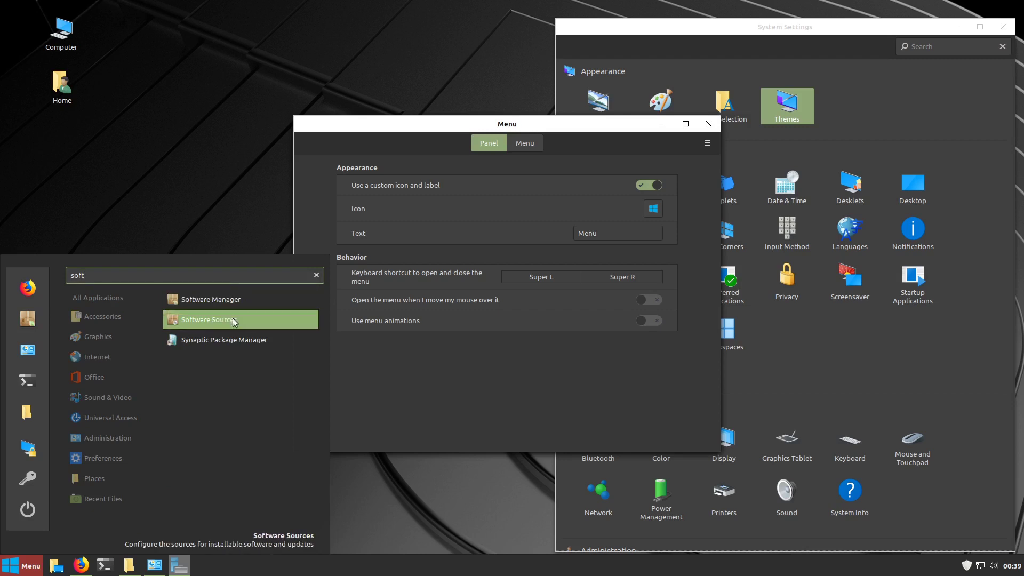
key("Escape")
key("Escape")
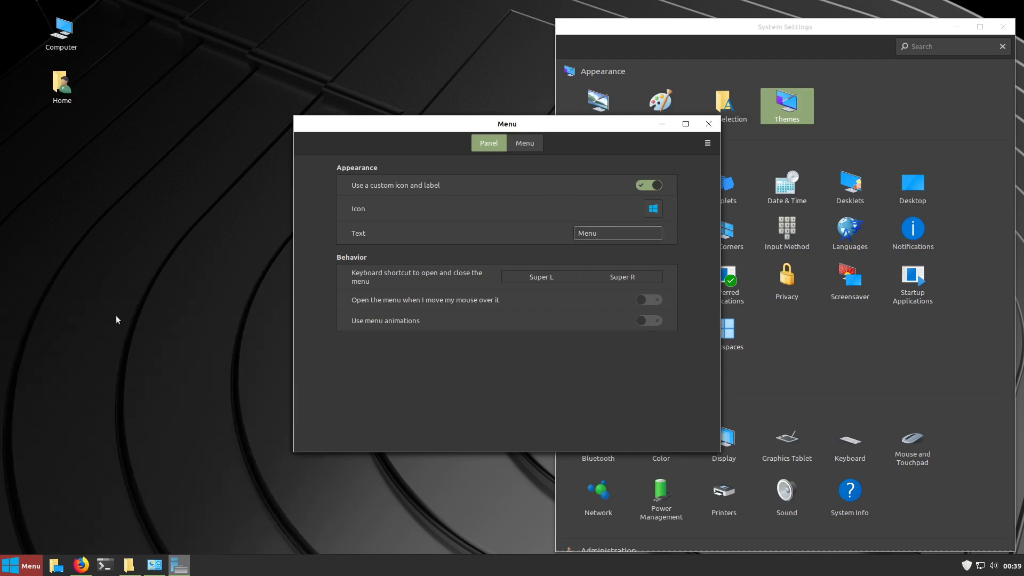
left_click(10, 568)
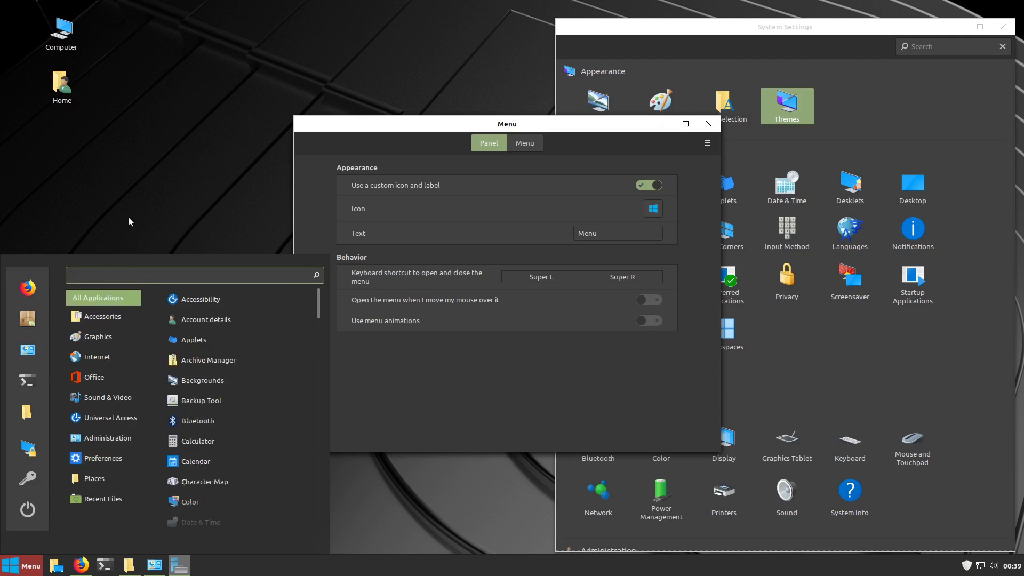
left_click(129, 217)
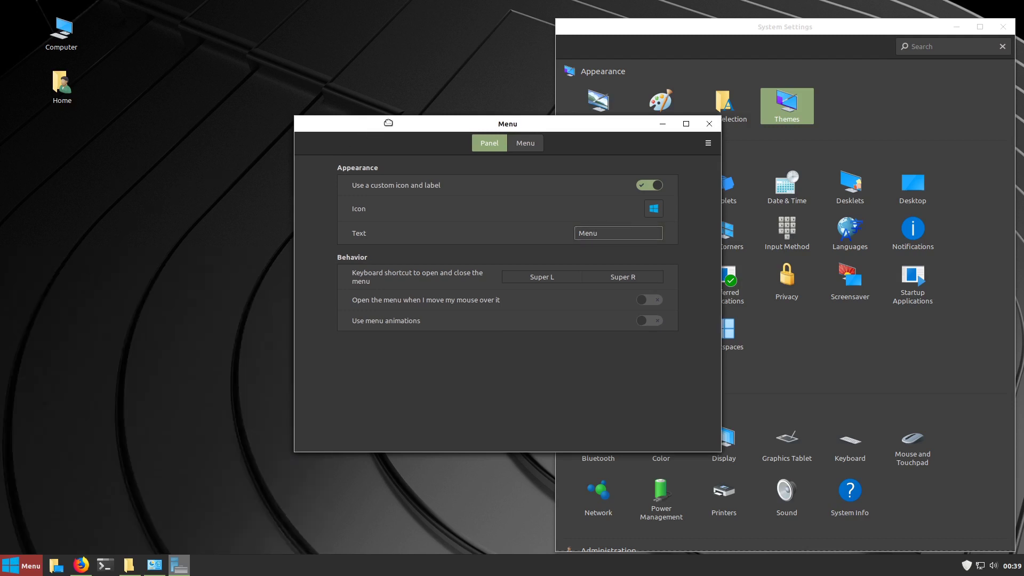
- Set Windows 10.jpg from the Pictures folder as the desktop background and view the bare desktop briefly
right_click(117, 200)
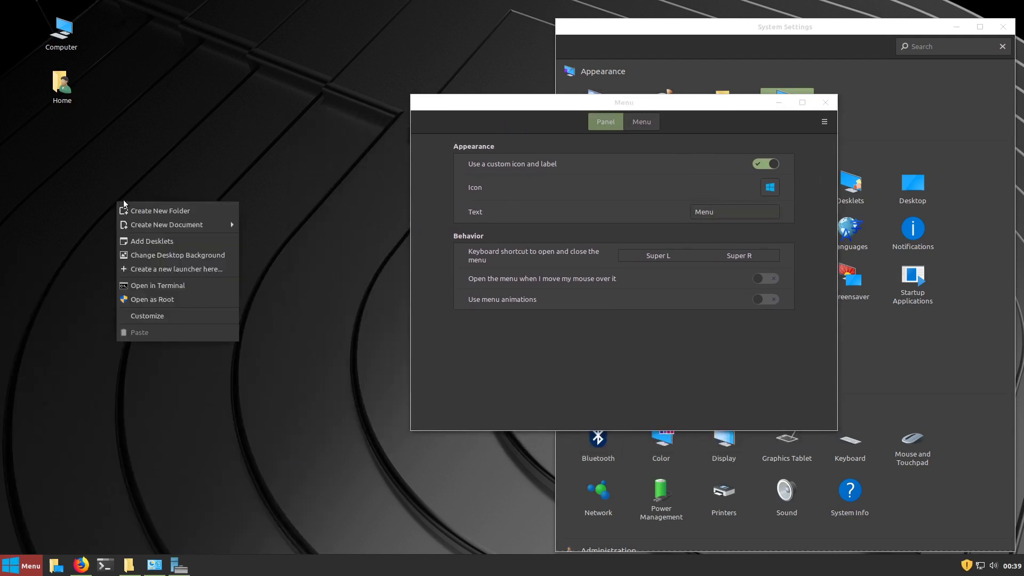
left_click(203, 255)
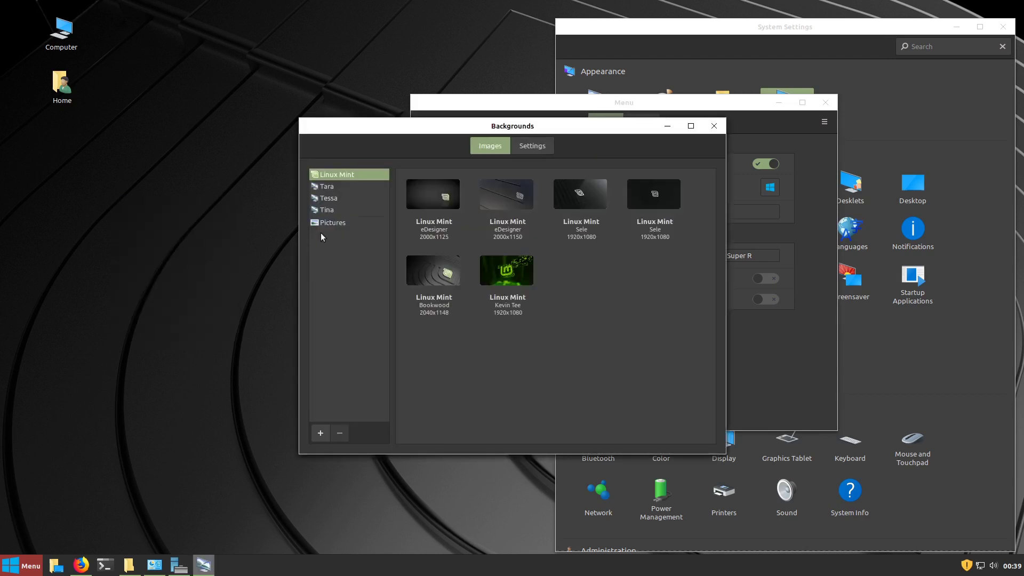
left_click(334, 222)
left_click(511, 208)
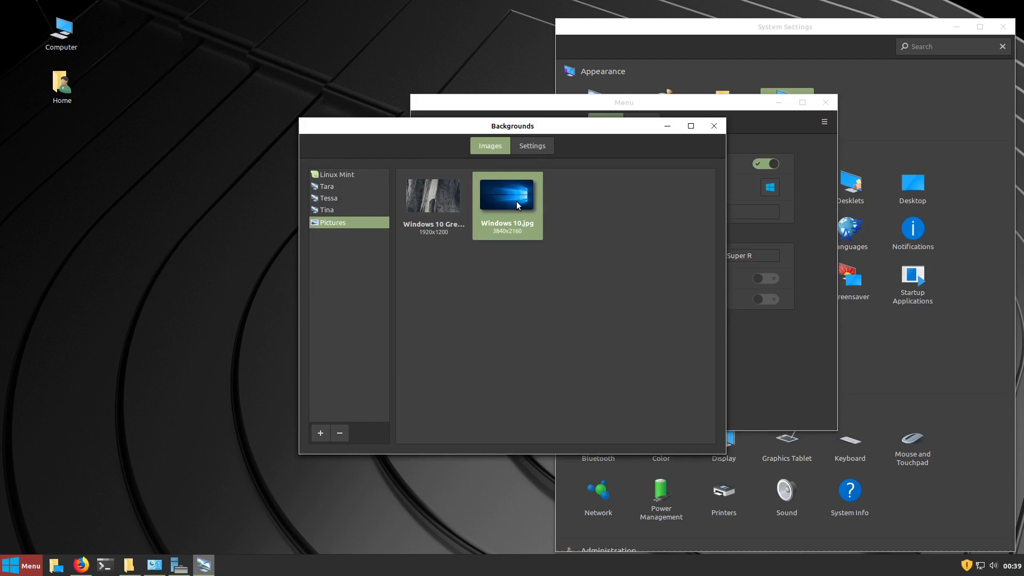
left_click(714, 126)
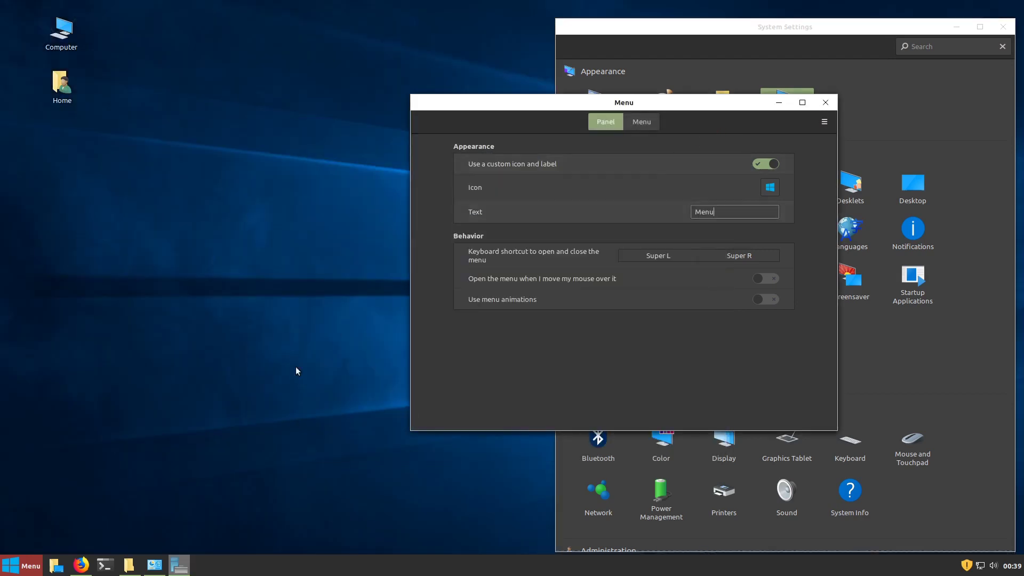
left_click(55, 567)
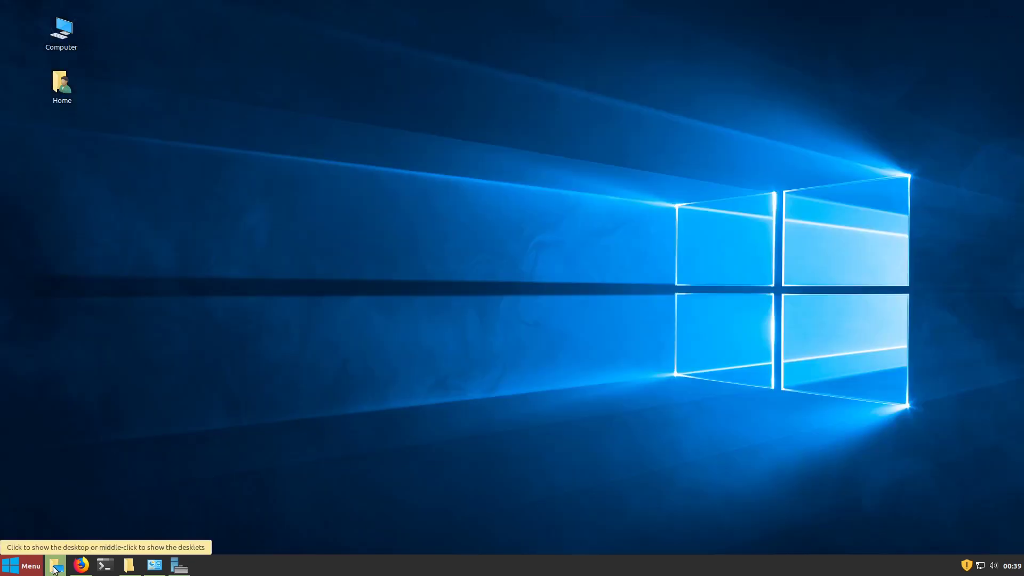
left_click(55, 569)
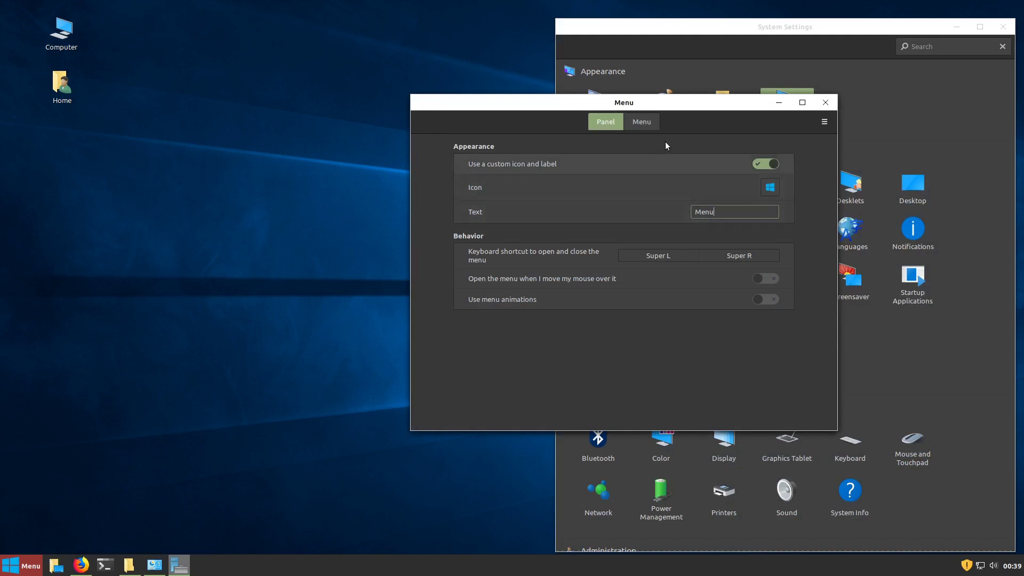
- Show the Menu applet's layout and content settings and open the menu editor from them
left_click_drag(696, 107, 524, 140)
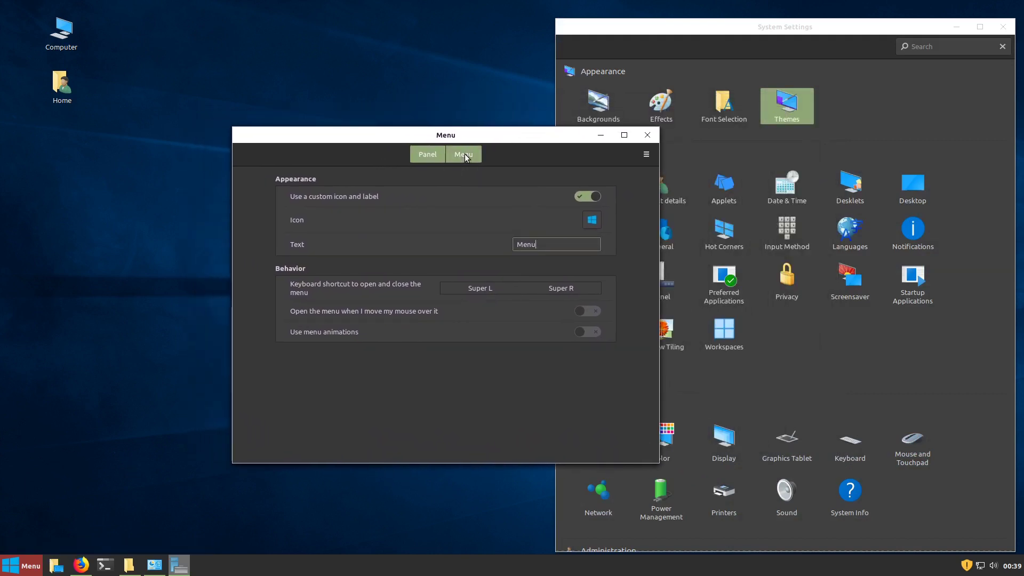
left_click(464, 155)
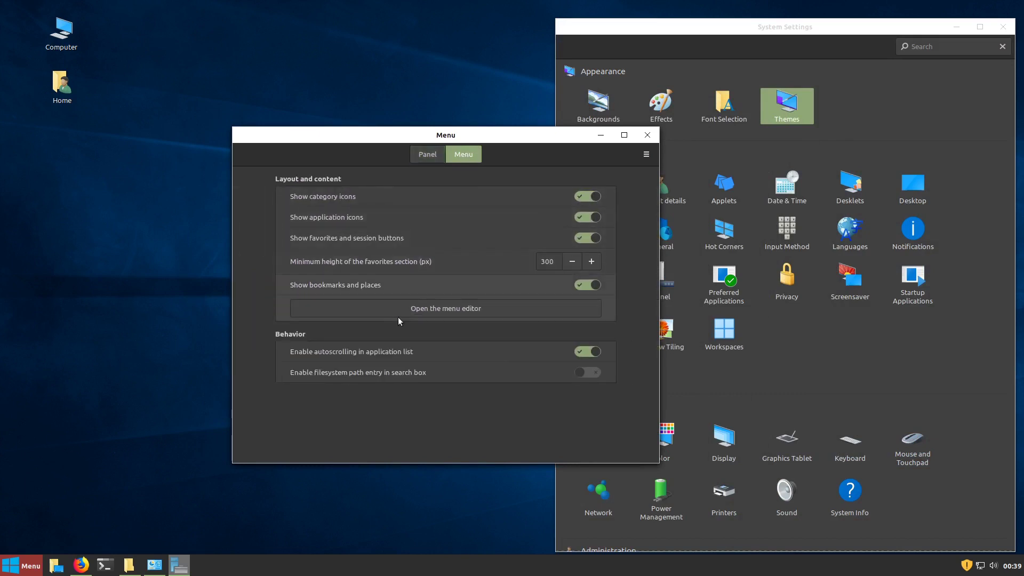
left_click(513, 312)
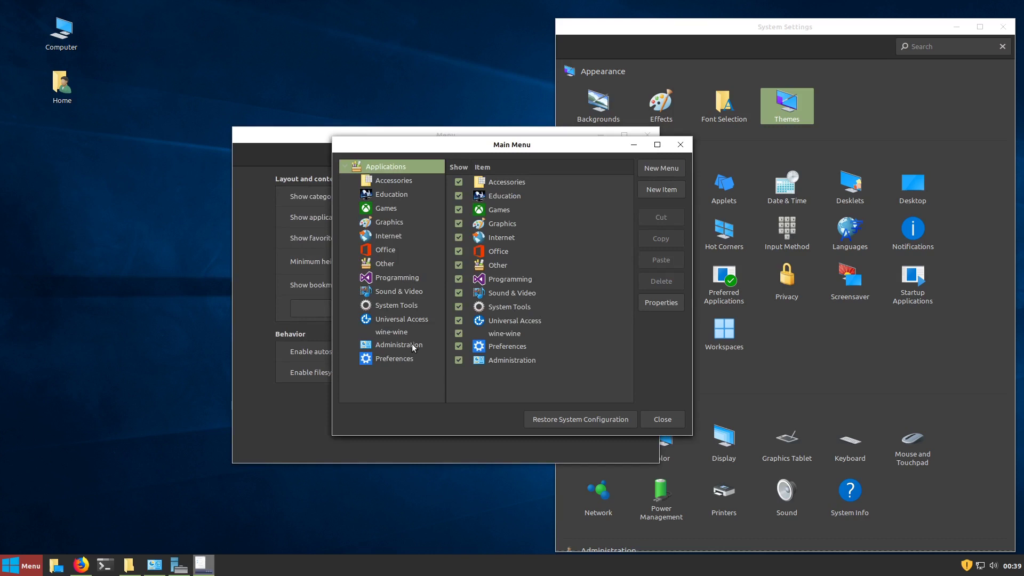
- Change the icon of the Software Manager entry in the Administration category to softwarecenter-ubuntu
left_click(411, 345)
left_click(511, 370)
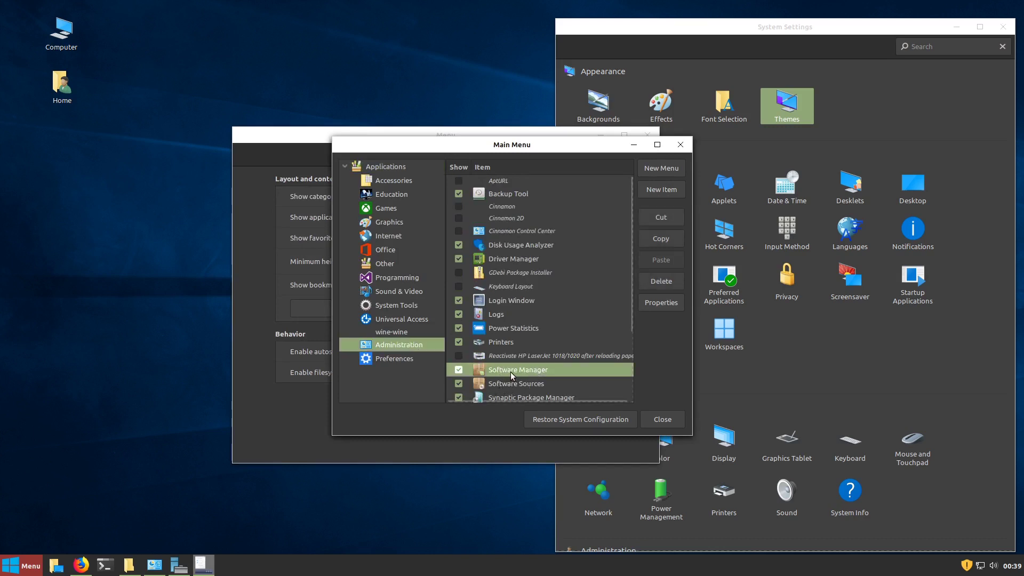
double_click(508, 369)
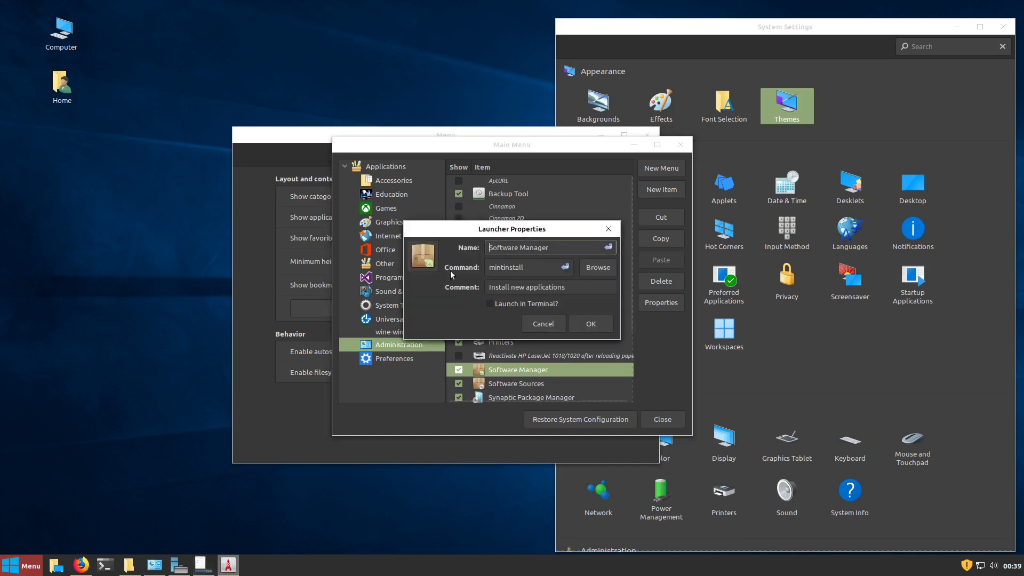
left_click(430, 255)
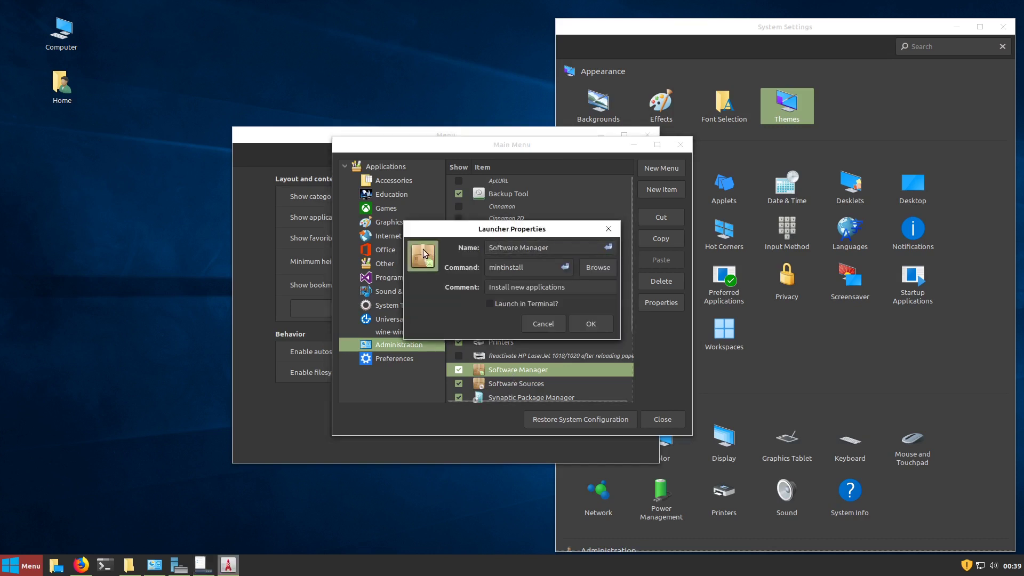
type("soft")
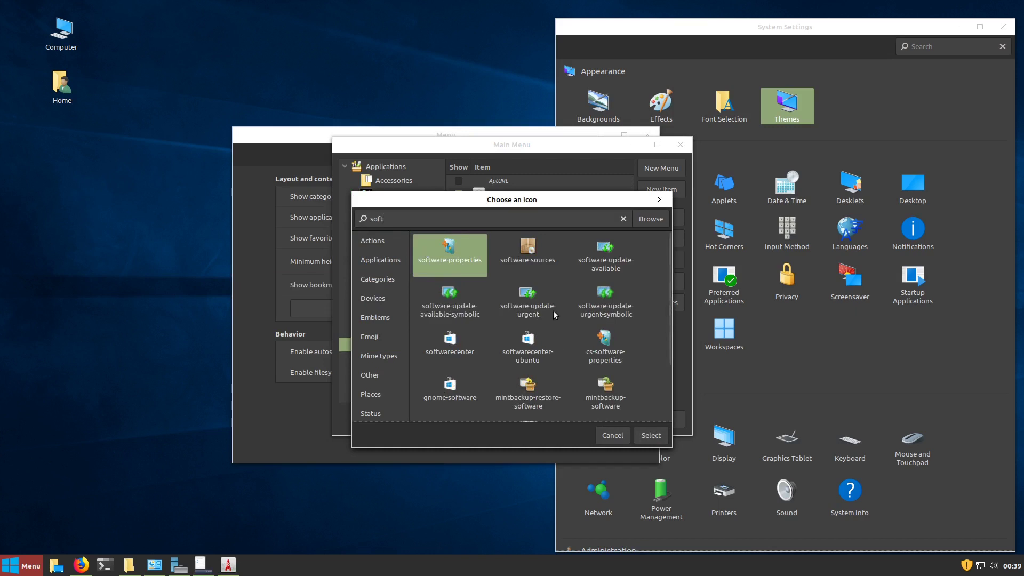
left_click(530, 353)
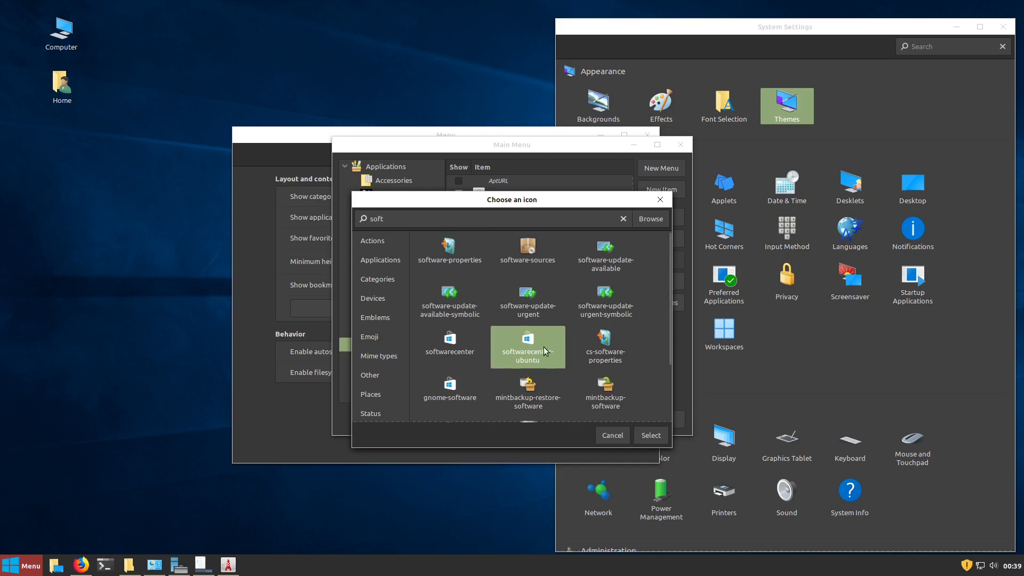
left_click(646, 433)
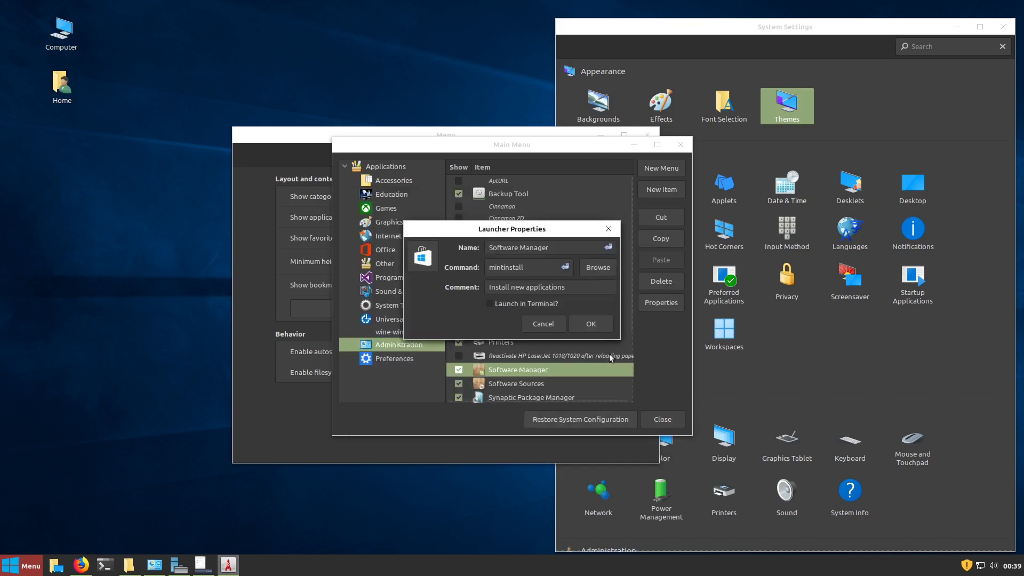
left_click(594, 327)
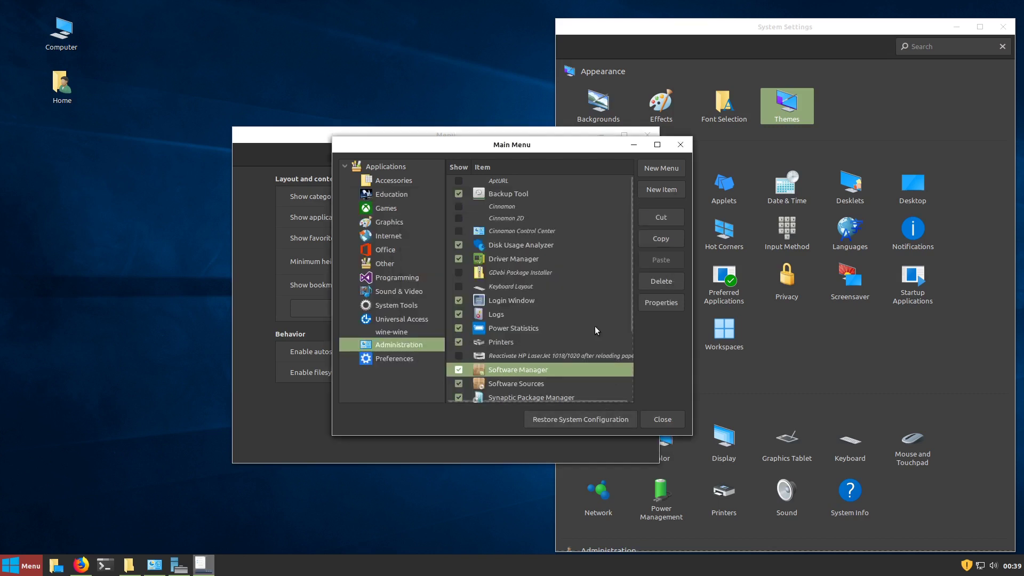
- Change the icon of the Software Sources entry to cs-sources, searching the icons for "sources"
double_click(512, 383)
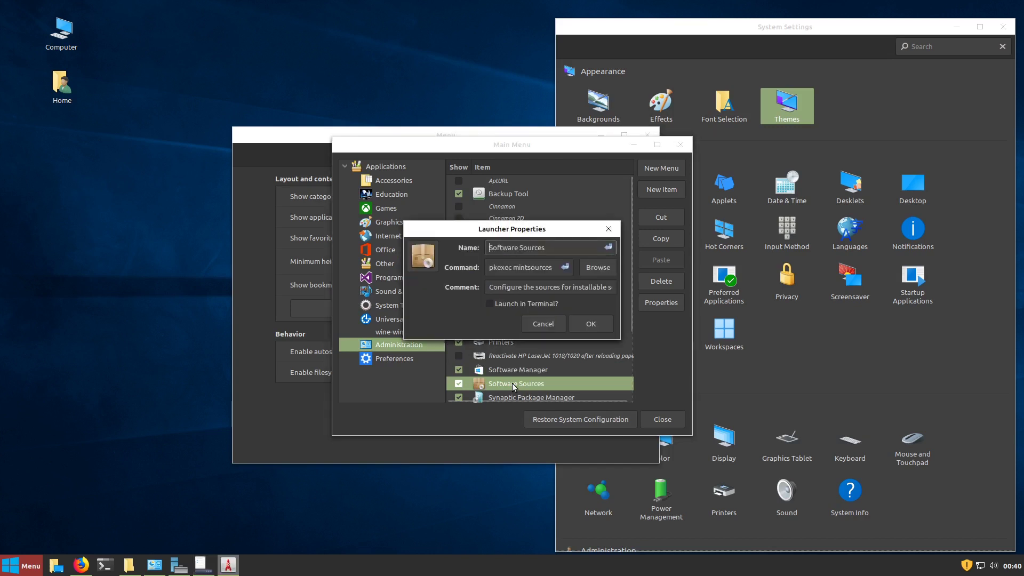
left_click(423, 256)
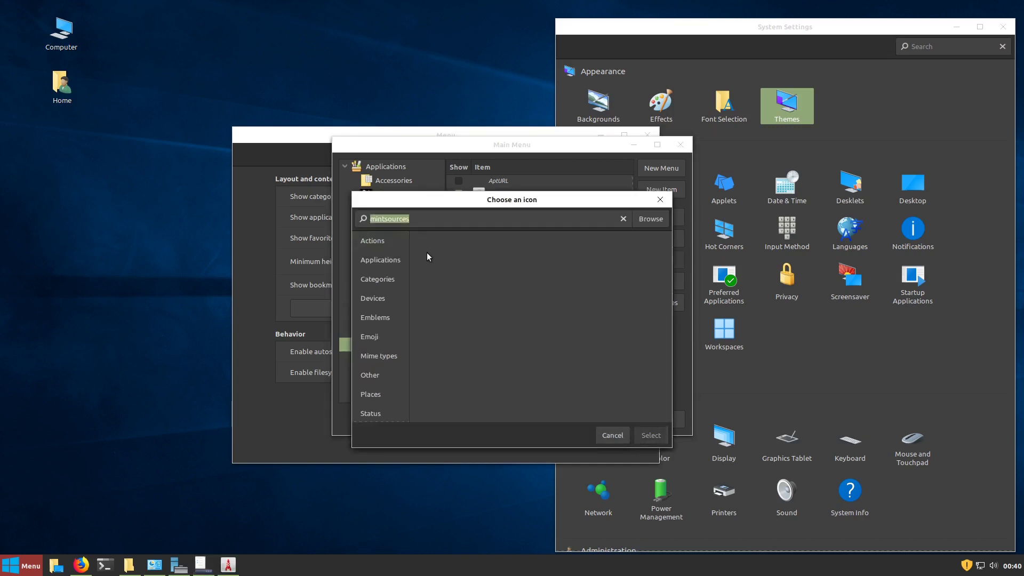
left_click(384, 220)
key("BackSpace")
key("BackSpace")
key("BackSpace")
key("BackSpace")
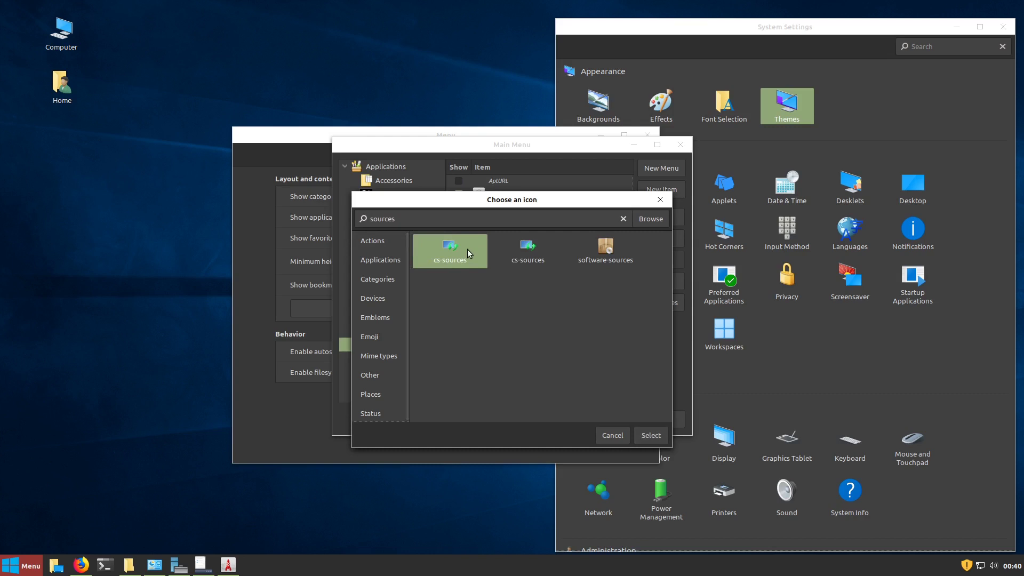
left_click(649, 434)
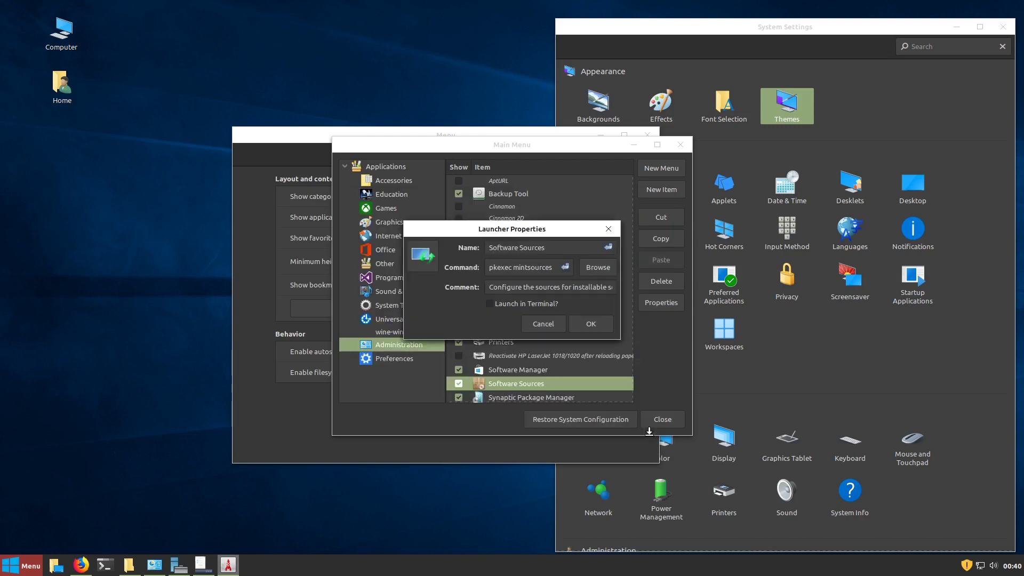
left_click(593, 325)
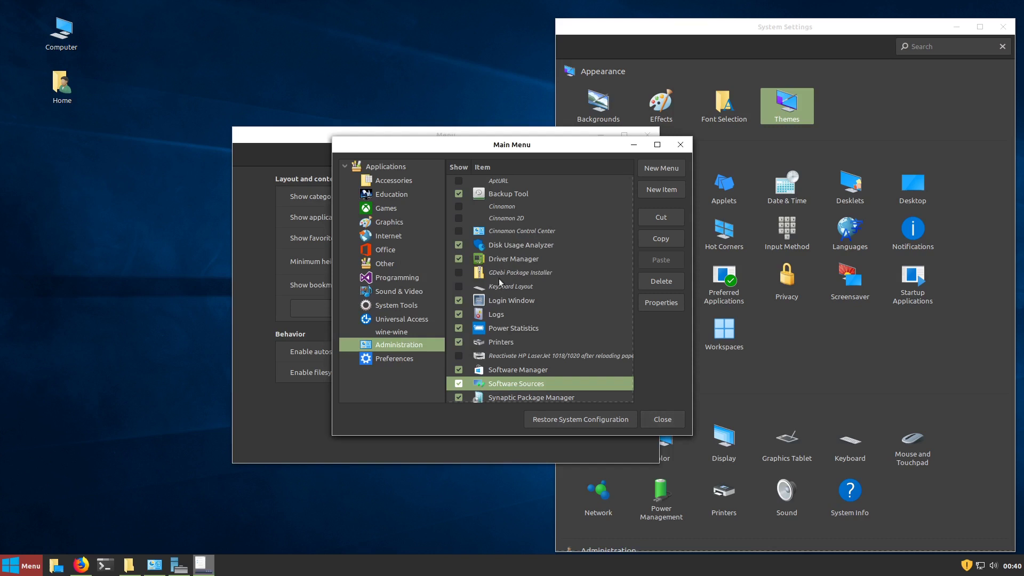
- Close the menu editor and applet settings, and check the changed icons in the application menu by searching for "soft"
left_click(679, 150)
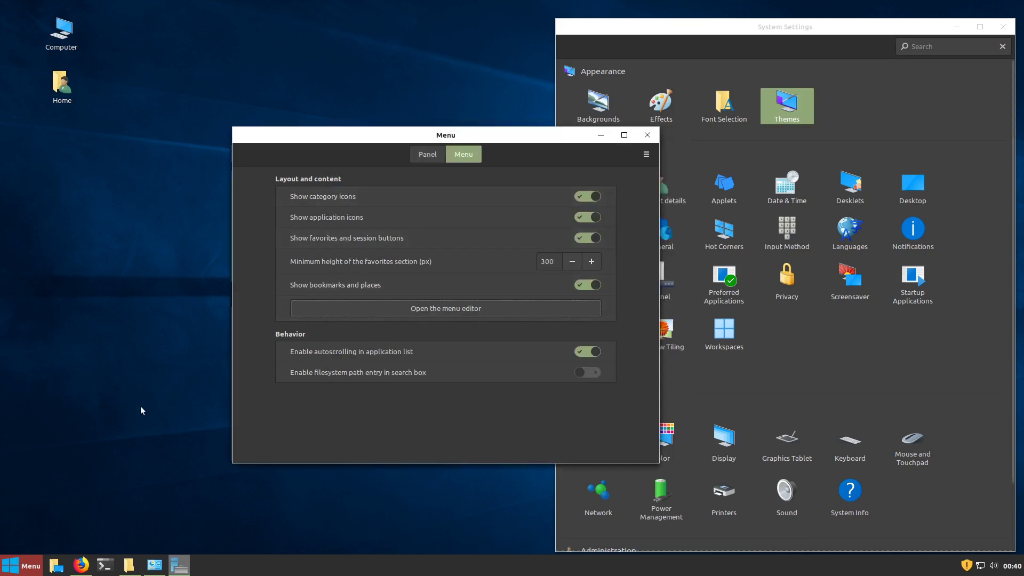
left_click(647, 134)
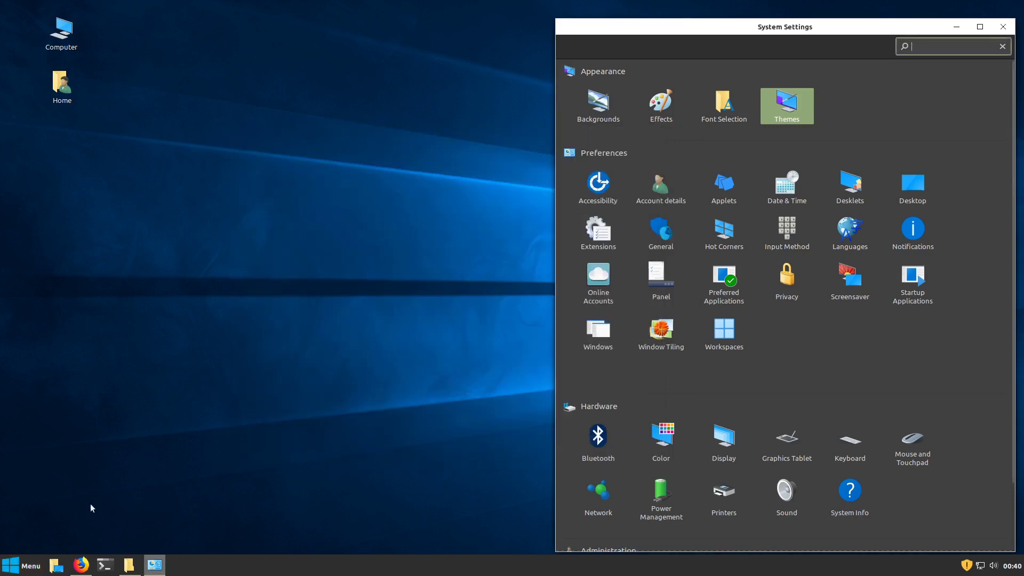
left_click(20, 566)
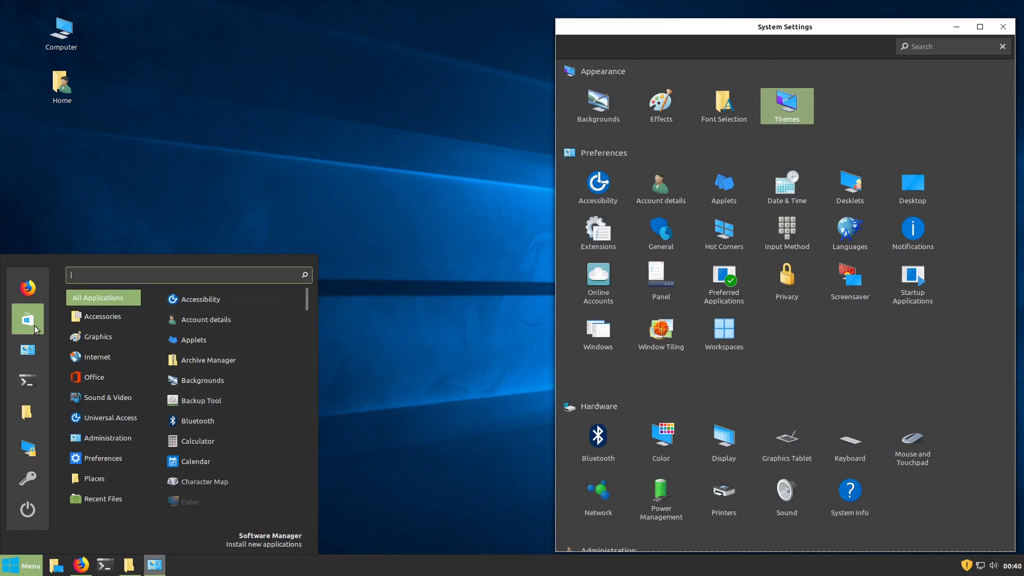
type("soft")
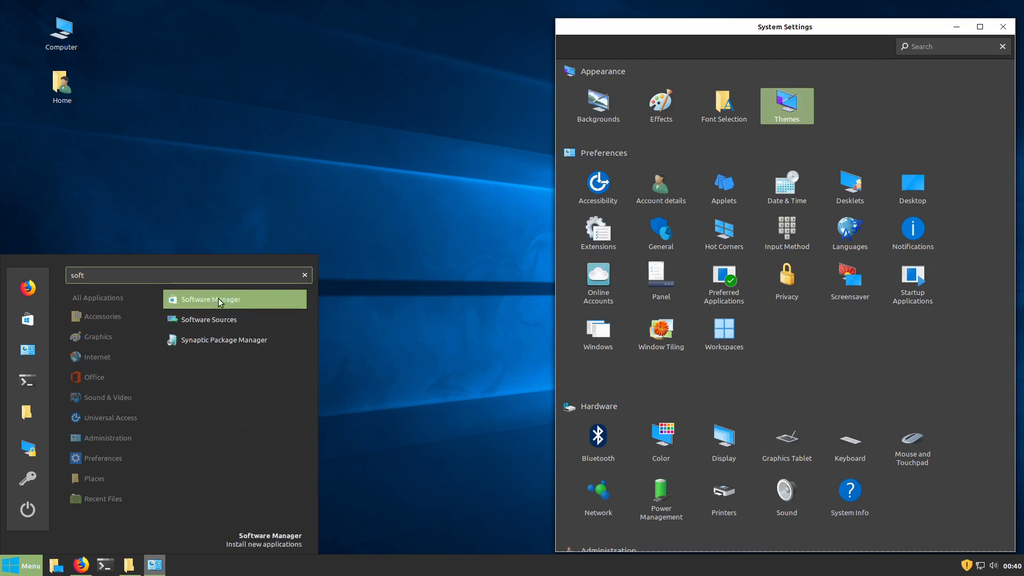
key("Escape")
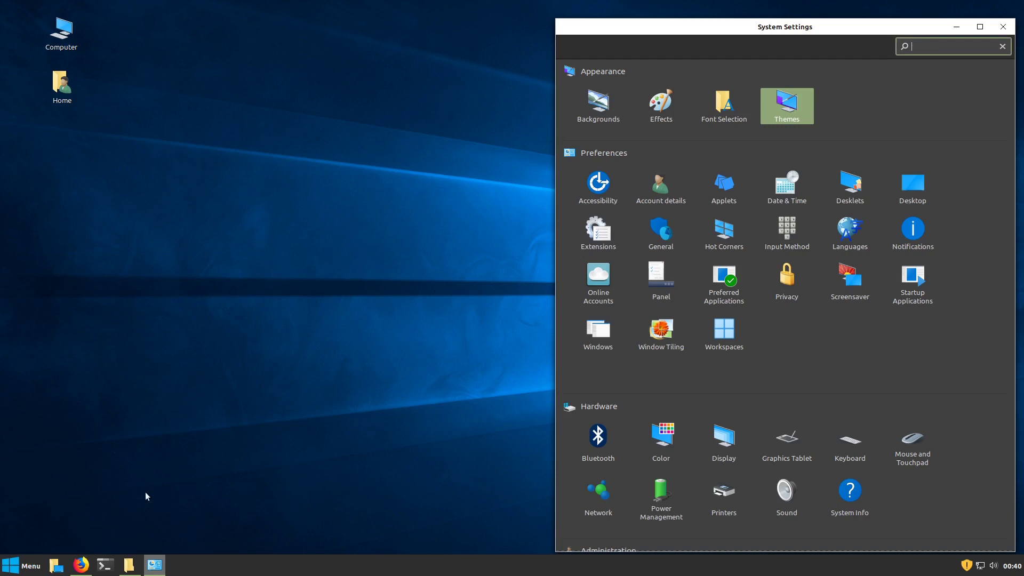
- View the restyled Downloads file manager window and the application menu over the desktop
left_click(130, 564)
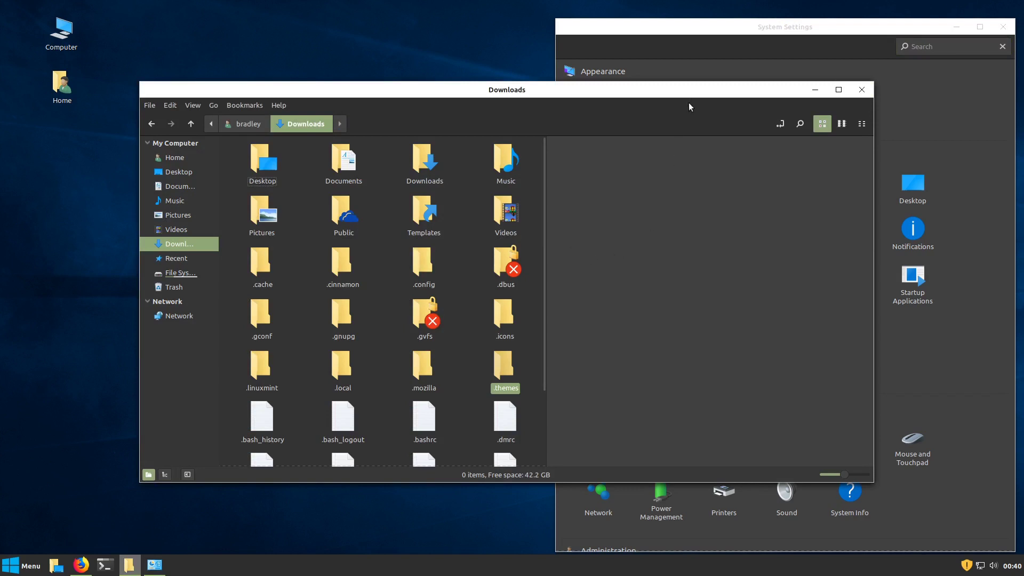
left_click_drag(695, 92, 687, 91)
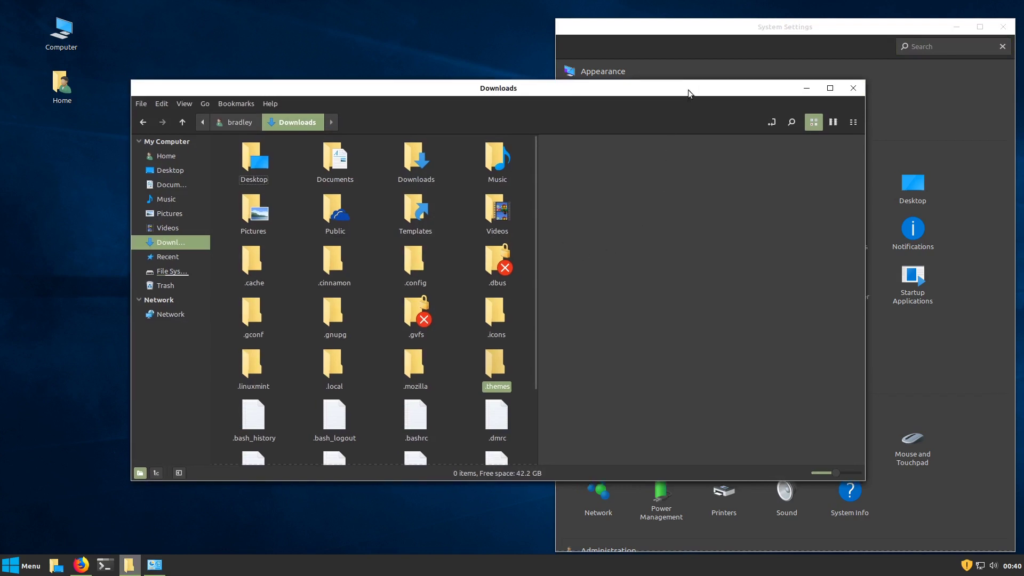
left_click(21, 565)
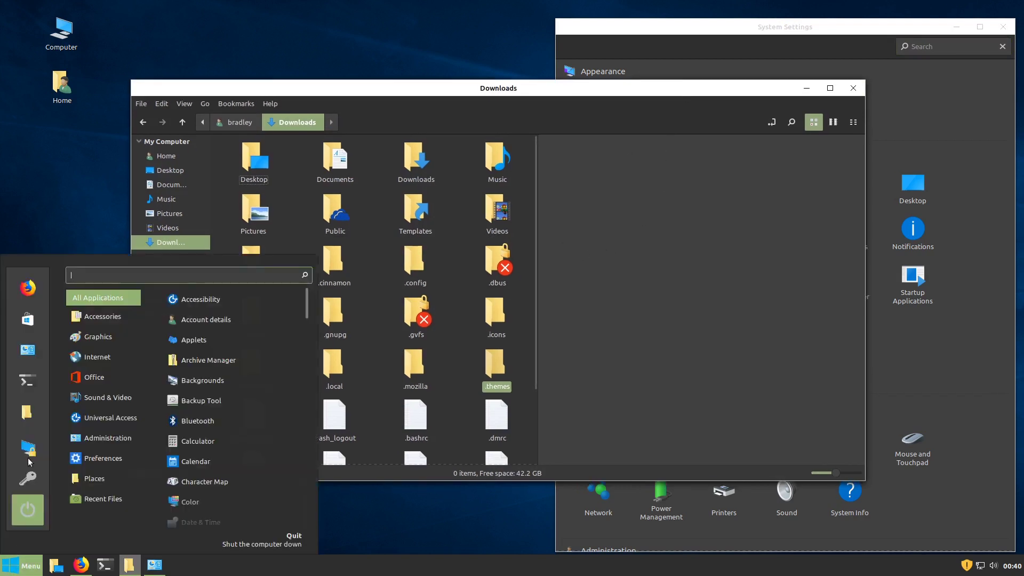
left_click(49, 318)
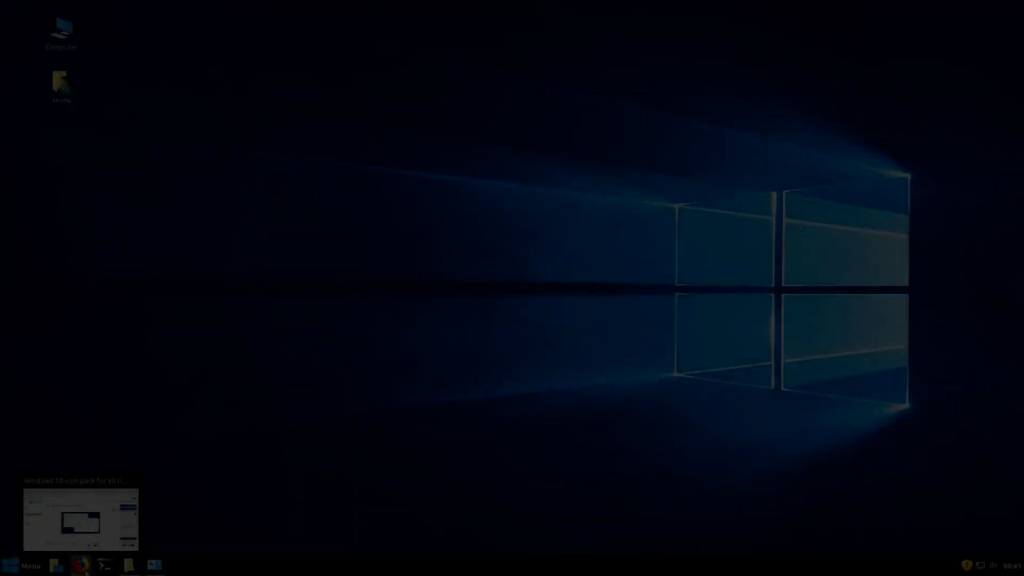
- Switch to Firefox and download Windows10Icons-v1.1.tar.gz from the files of the Windows 10 Icon Themes page
left_click(82, 567)
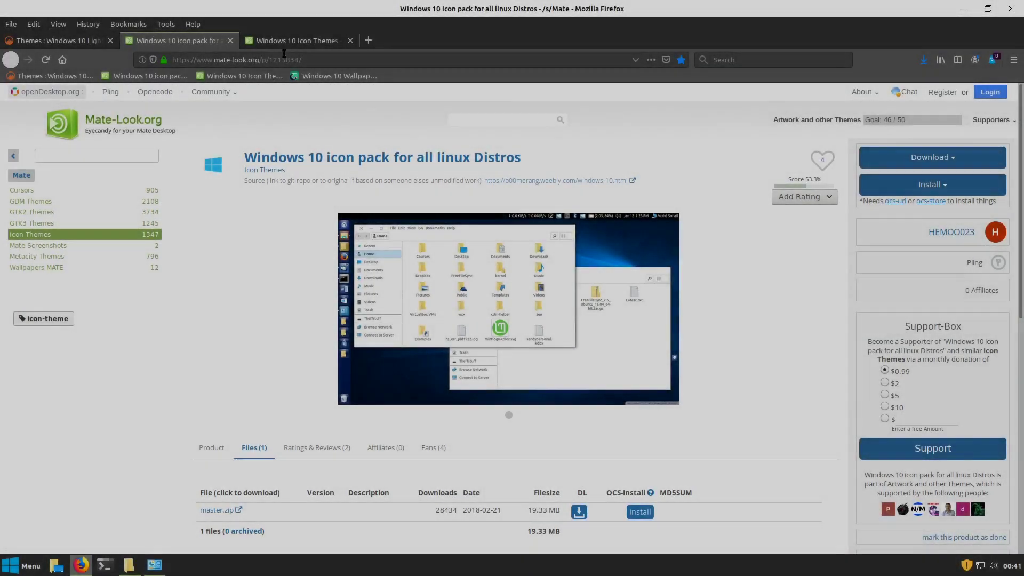
left_click(295, 40)
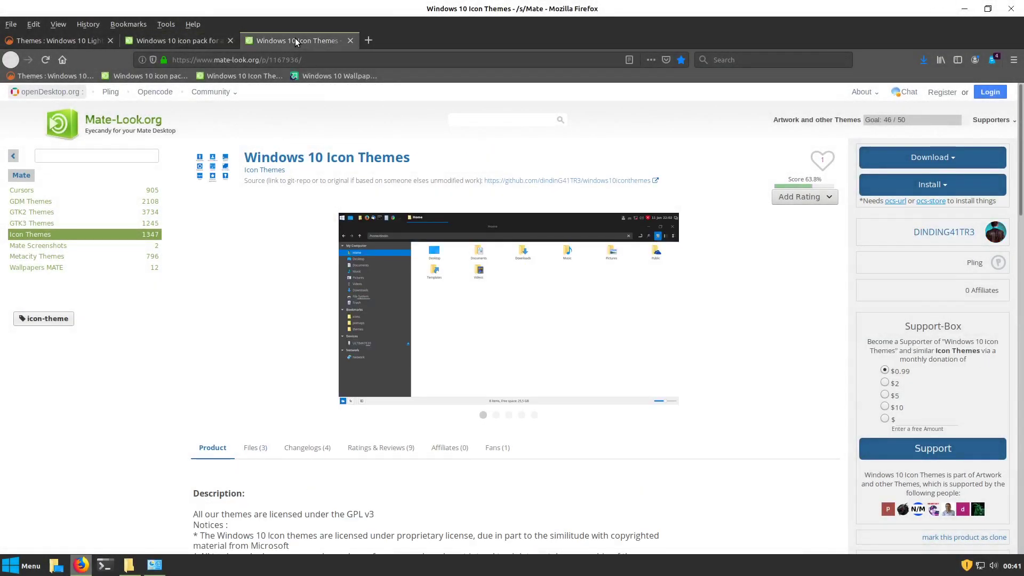
left_click(261, 450)
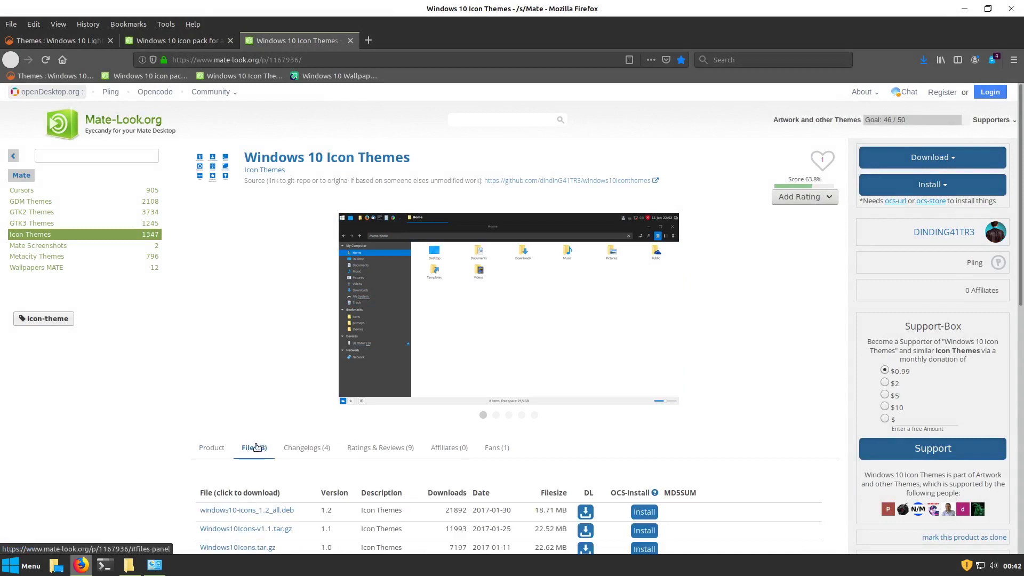
scroll(144, 434, "down", 3)
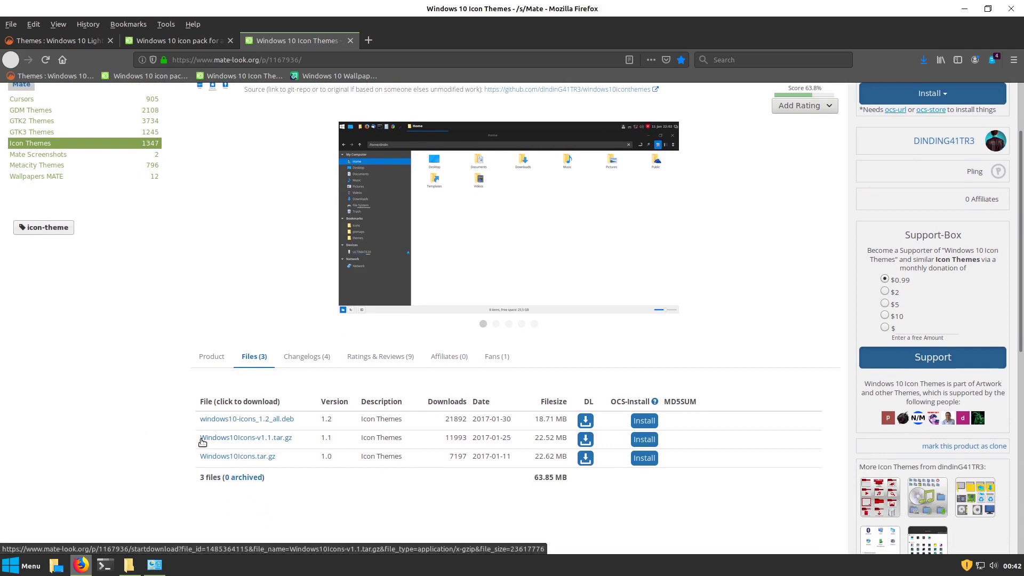
left_click(280, 441)
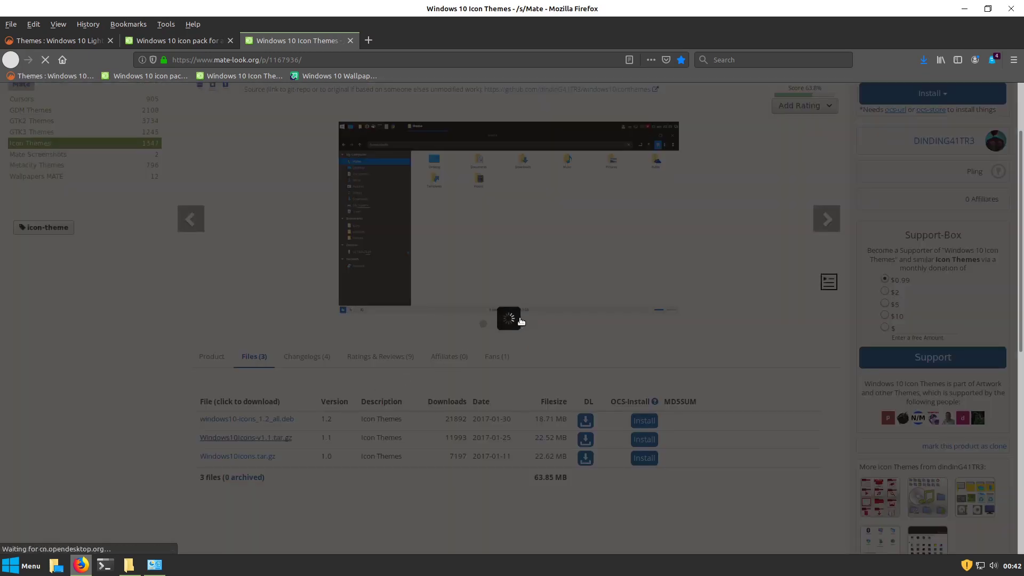
left_click(501, 298)
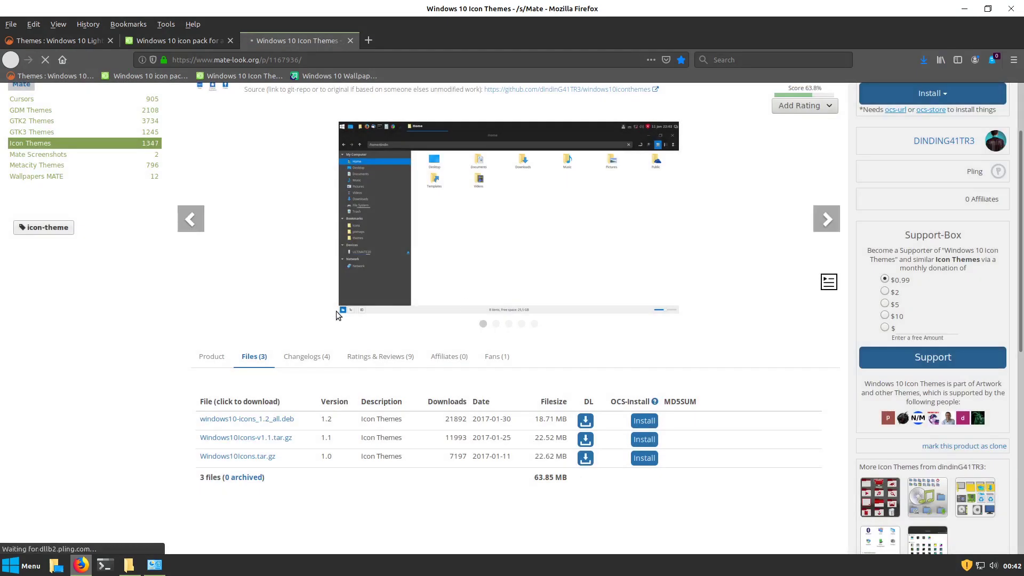
left_click(261, 277)
left_click(432, 328)
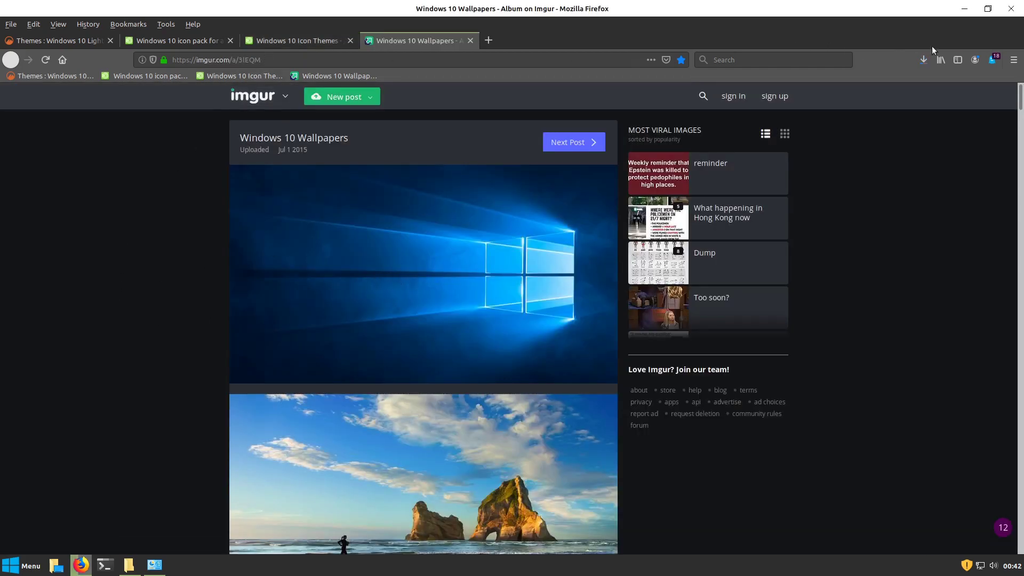
- Switch to the file manager, extract Windows10Icons-v1.1.tar.gz into the Downloads folder, and select the extracted Windows10Icons folder
left_click(964, 8)
left_click(129, 565)
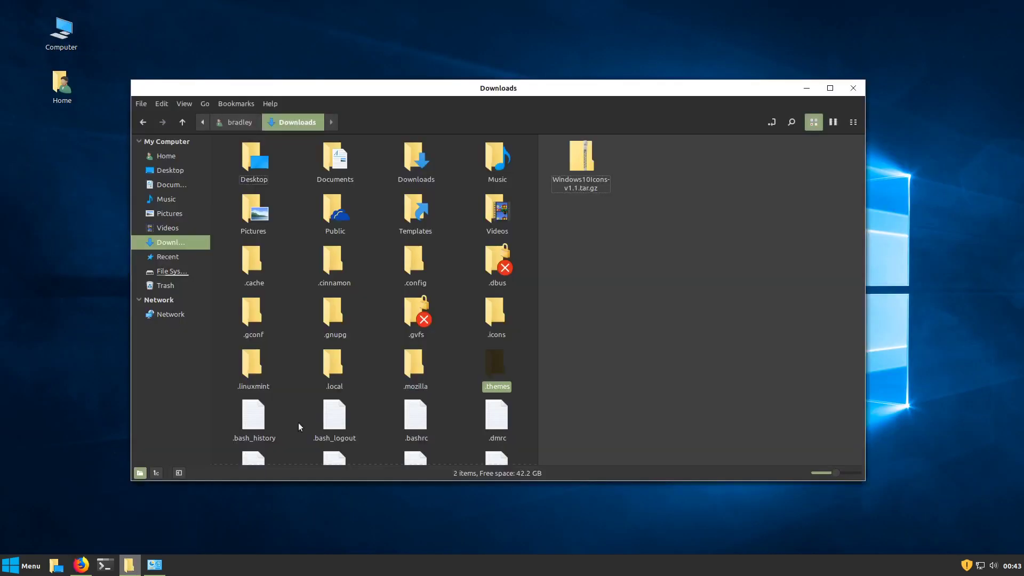
left_click(583, 168)
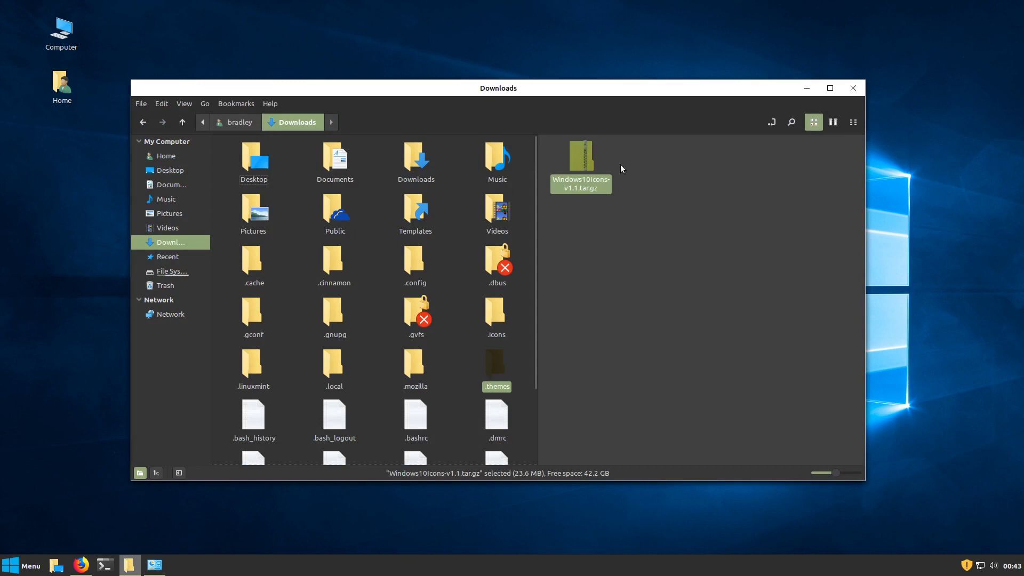
double_click(577, 183)
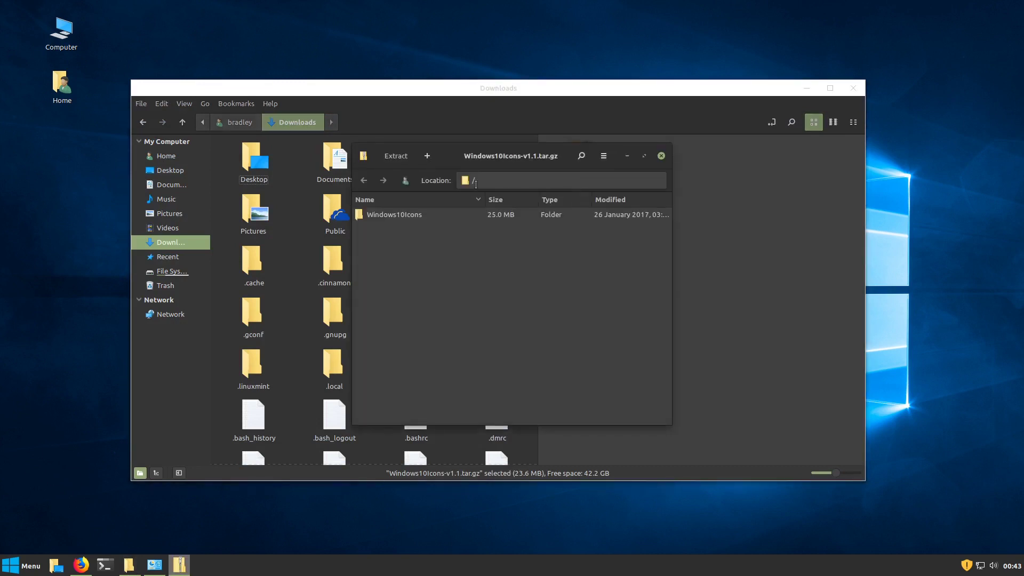
left_click(395, 156)
left_click(784, 511)
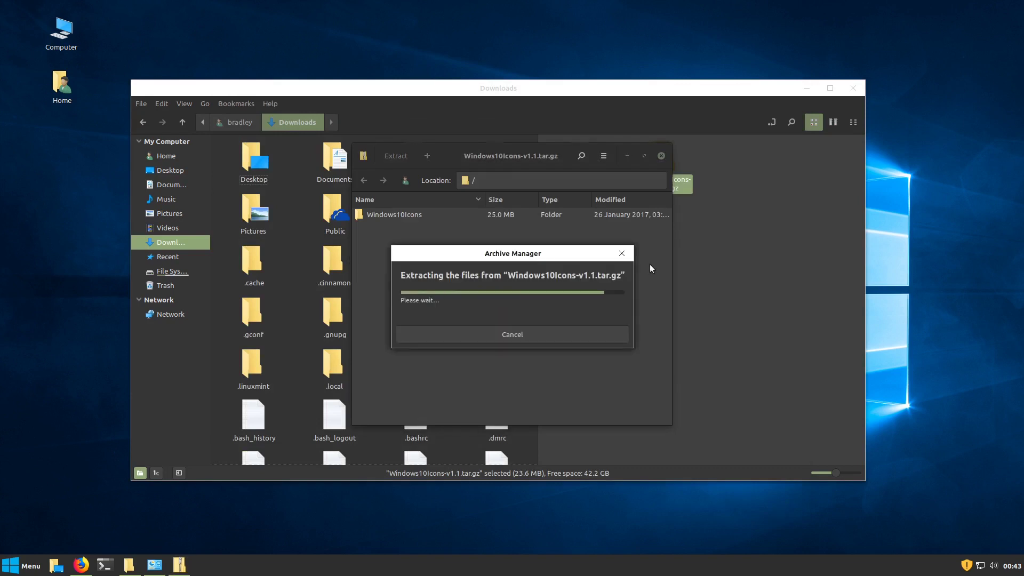
left_click(477, 317)
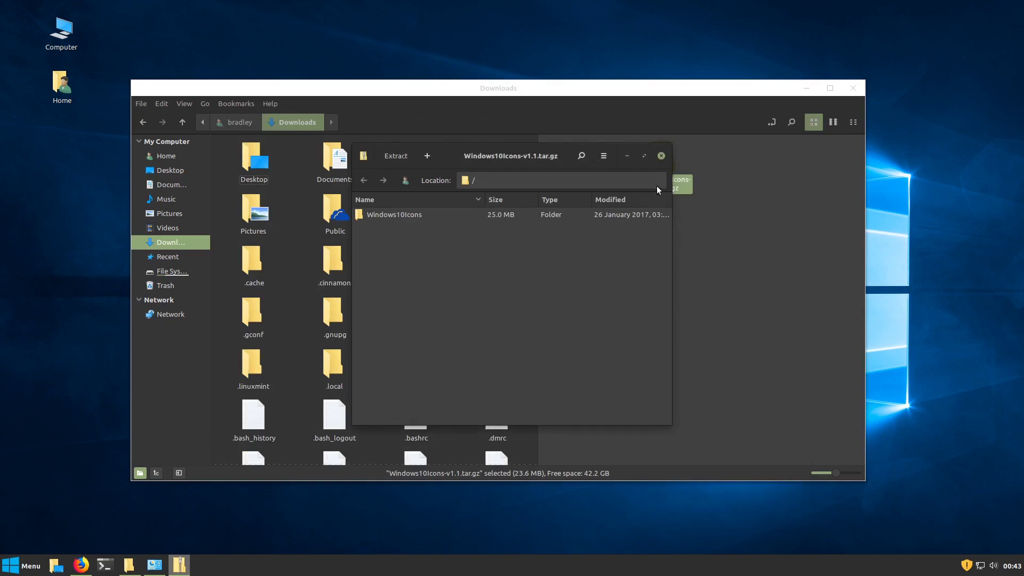
left_click(661, 156)
left_click(574, 160)
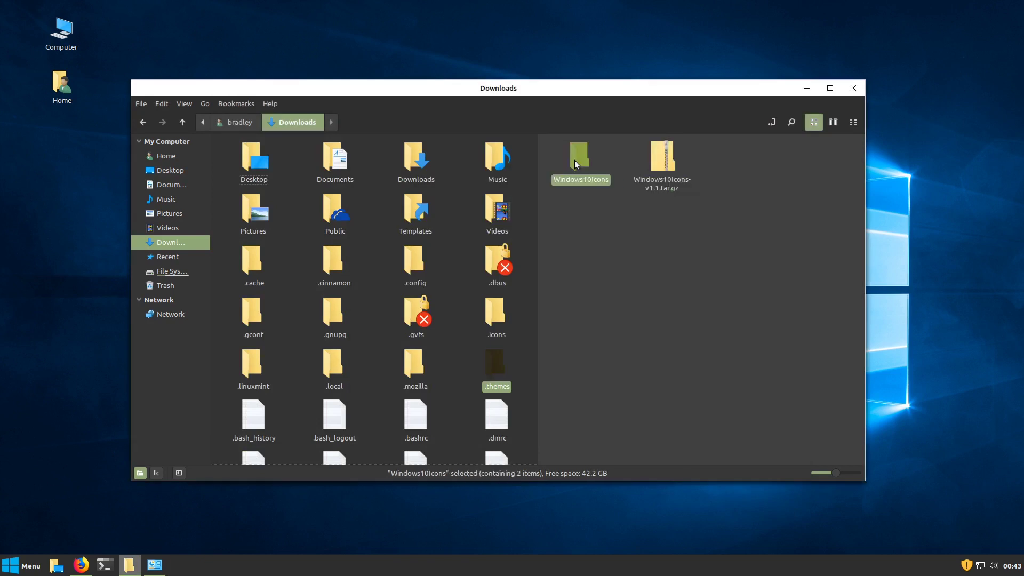
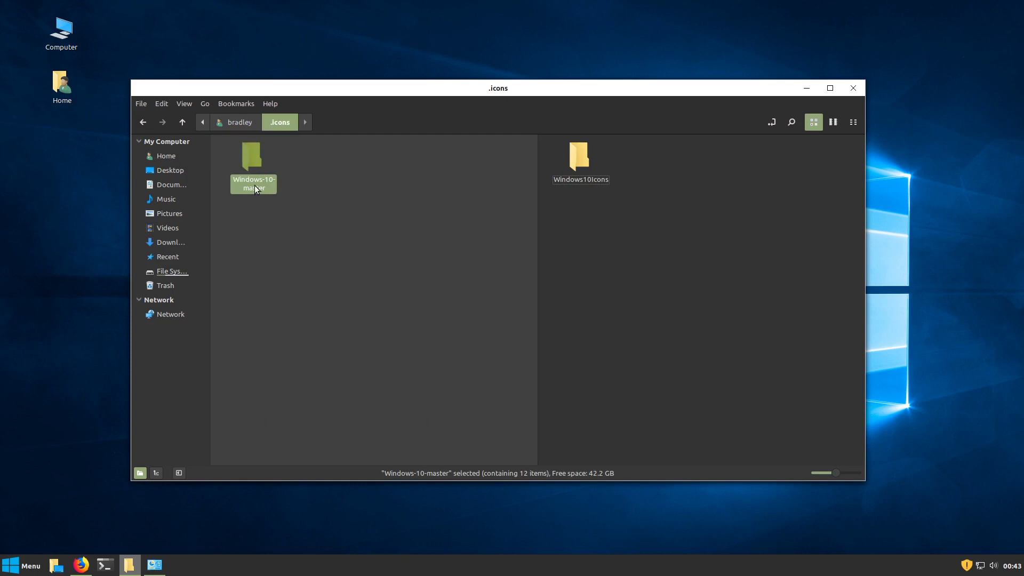
- Open the Windows-10-master folder in one pane and the apps folder in Windows10Icons/256x256 in the other
double_click(254, 161)
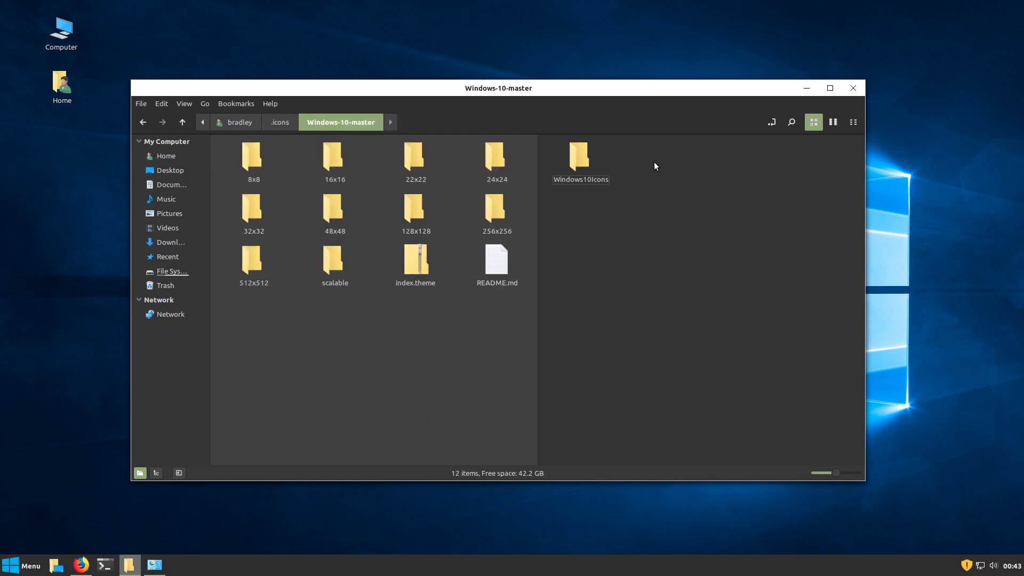
left_click(591, 163)
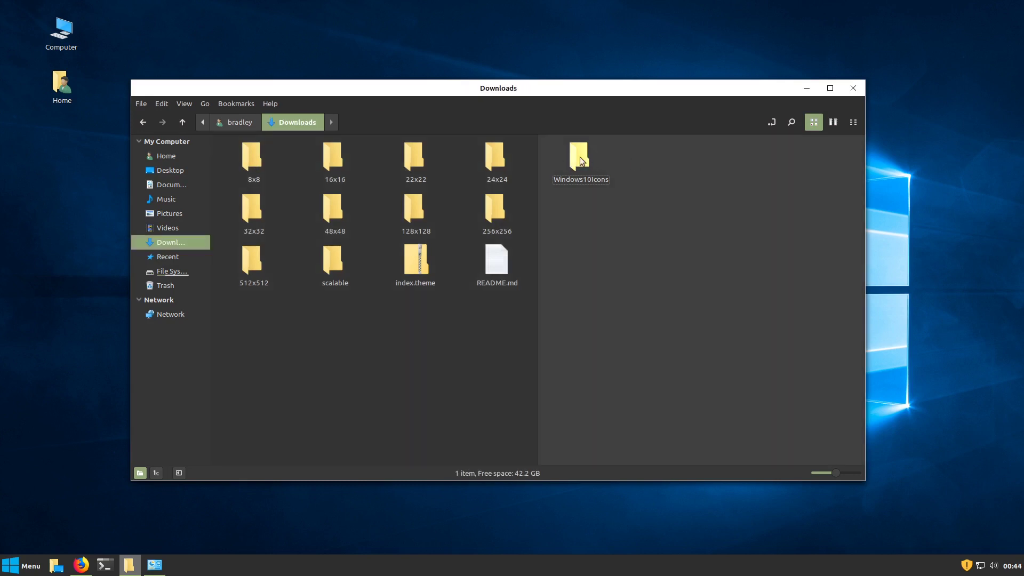
left_click(608, 176)
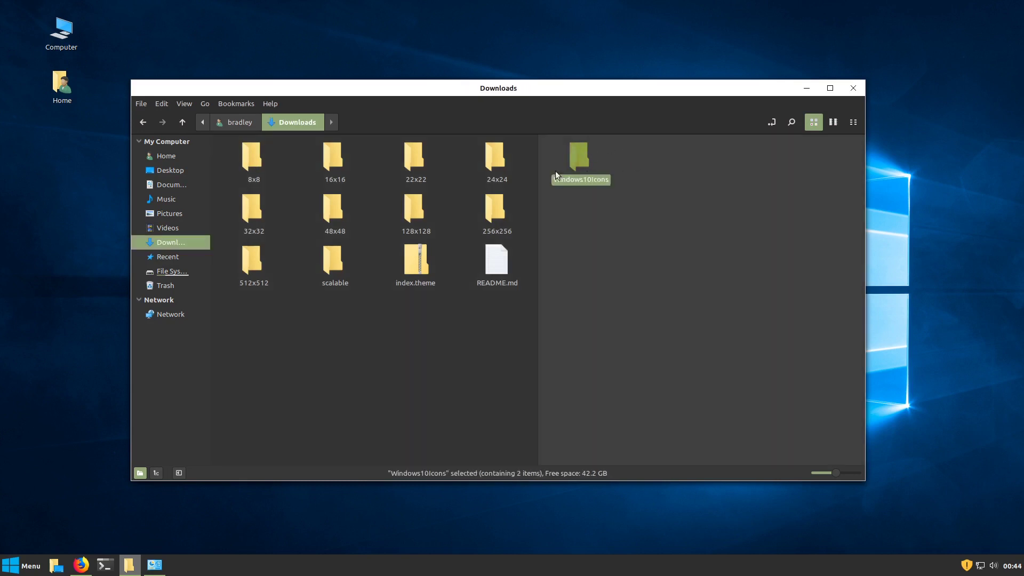
left_click_drag(578, 154, 578, 177)
double_click(584, 157)
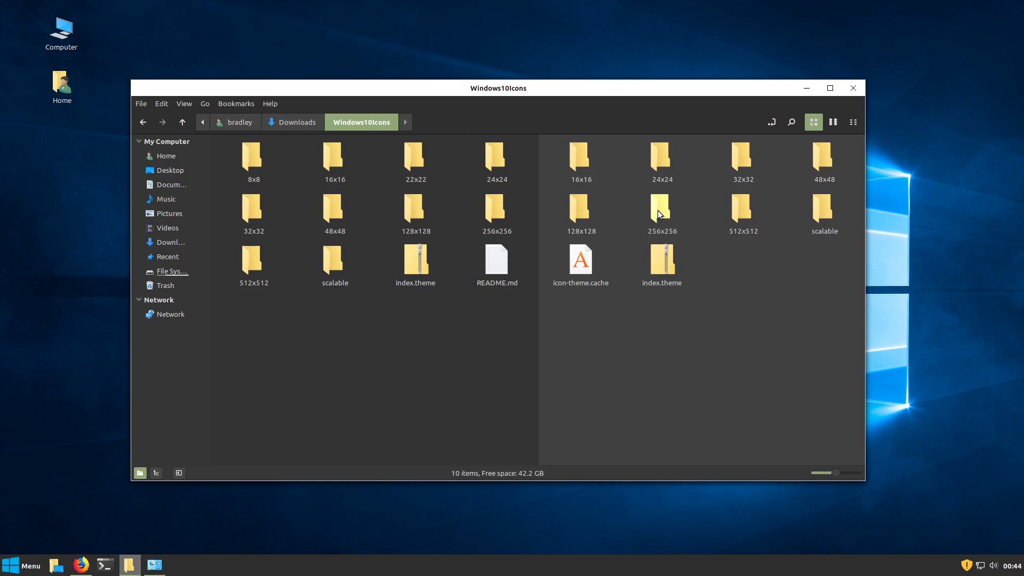
double_click(657, 210)
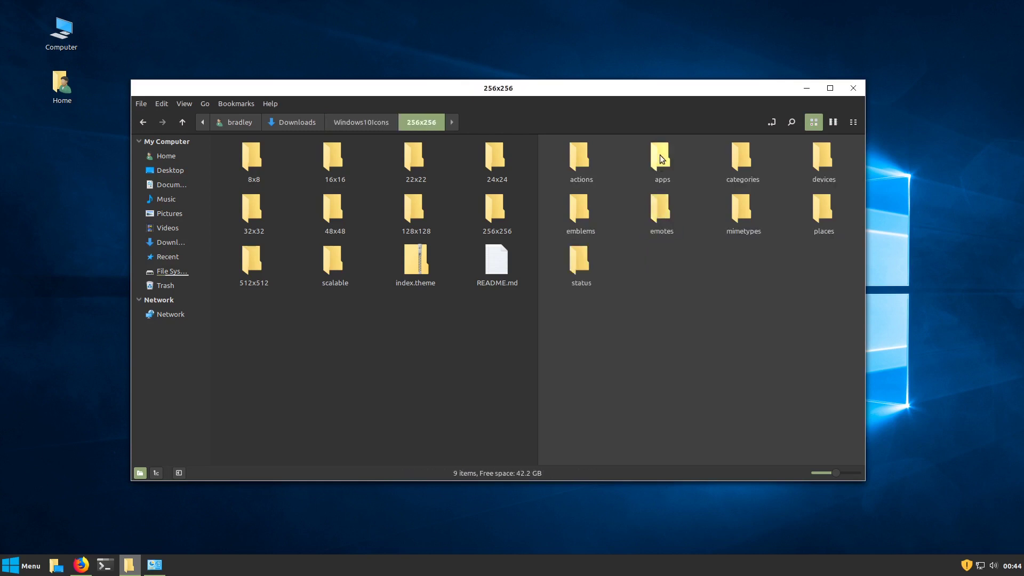
double_click(661, 159)
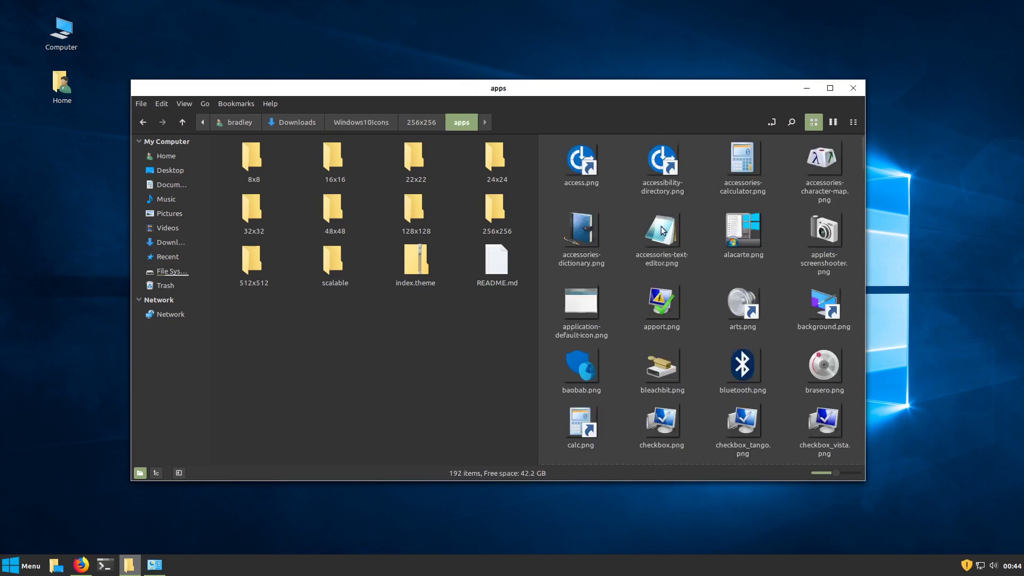
- Find mintinstall.png in the 256x256 apps folder and copy it into the Windows-10-master folder
left_click(663, 230)
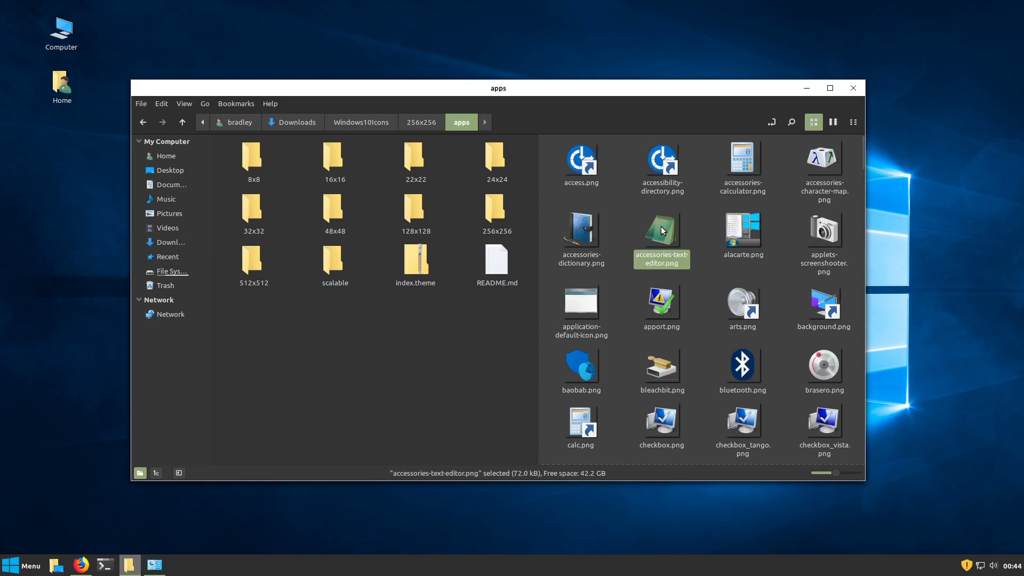
type("min")
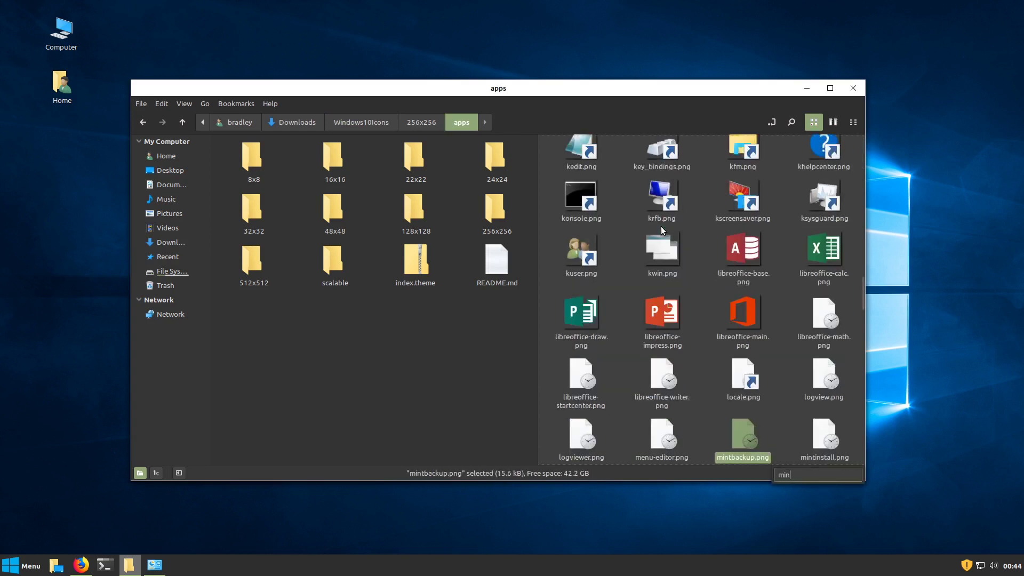
type("tins")
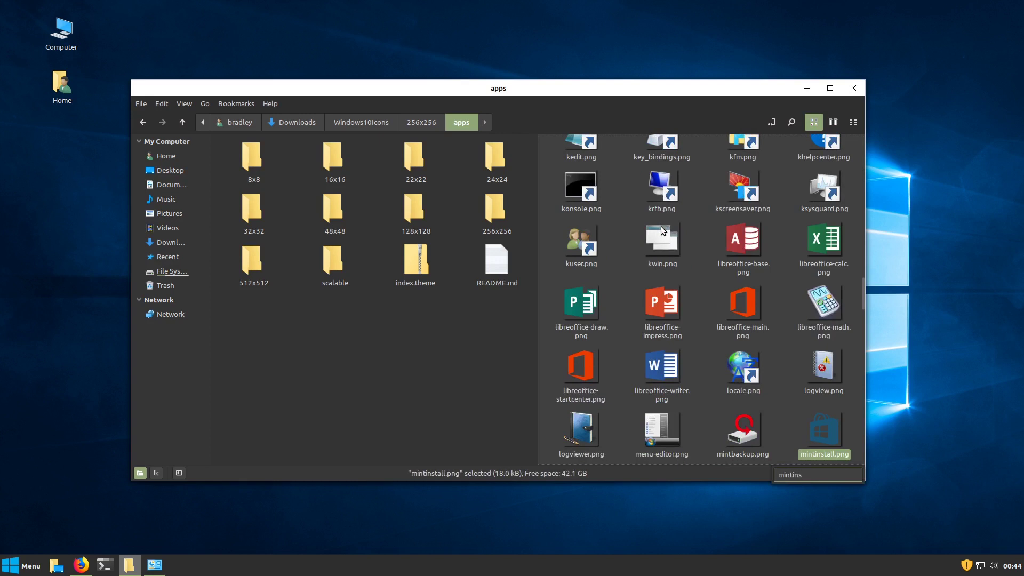
right_click(821, 428)
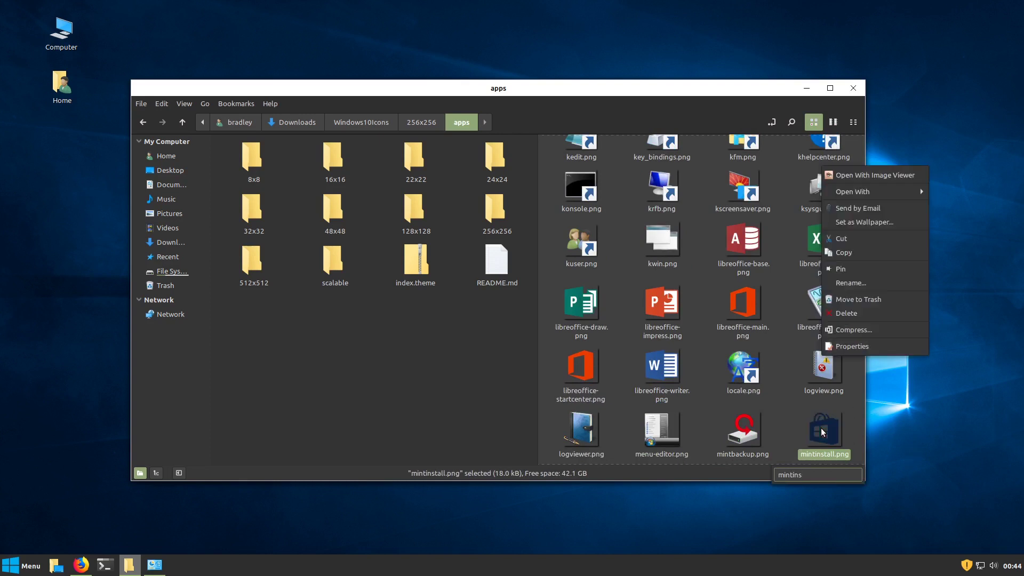
left_click(849, 251)
left_click(306, 383)
right_click(307, 384)
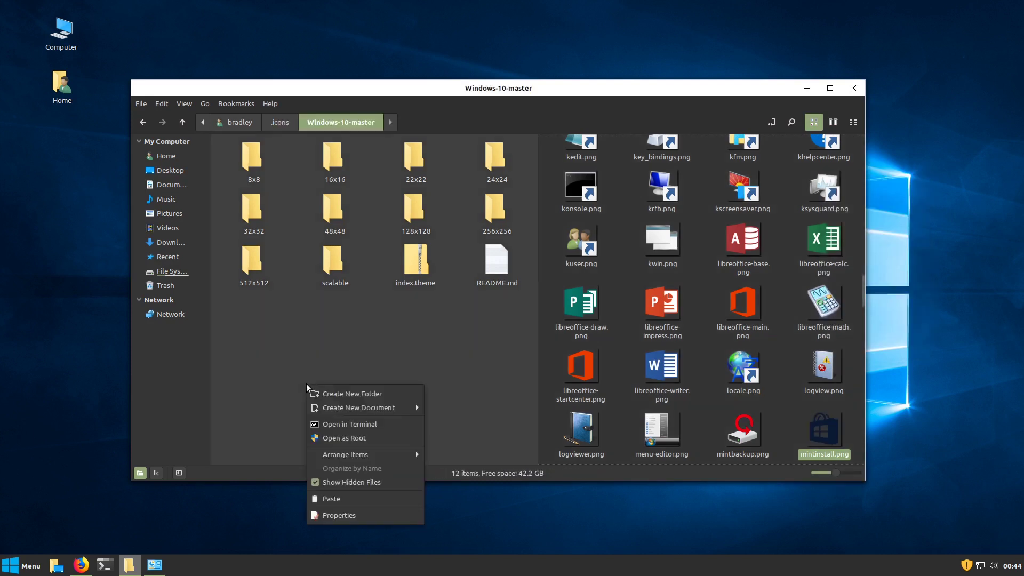
left_click(352, 497)
- Return to the Windows10Icons folder and open the apps folder inside 48x48
left_click(689, 213)
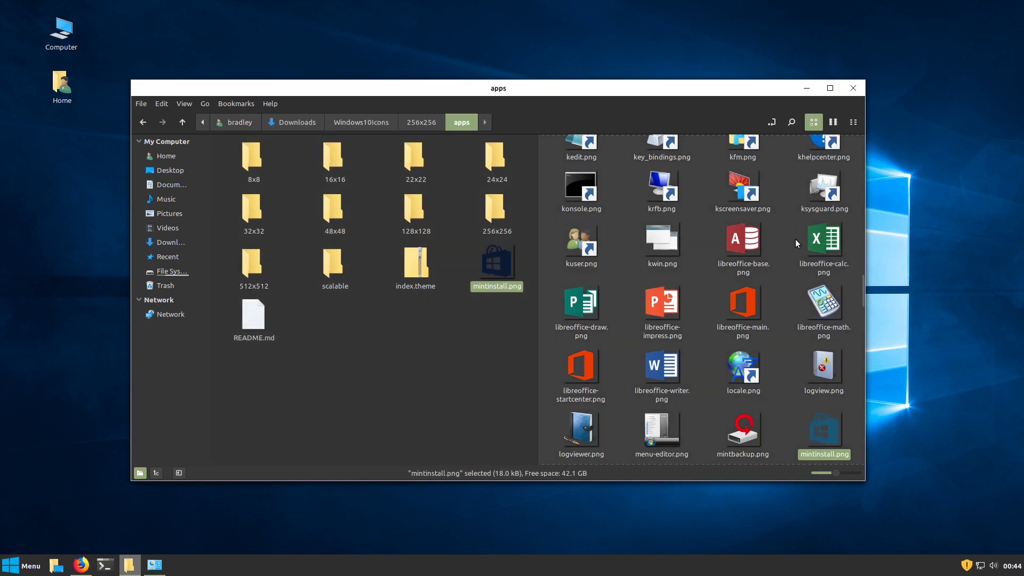
left_click(368, 125)
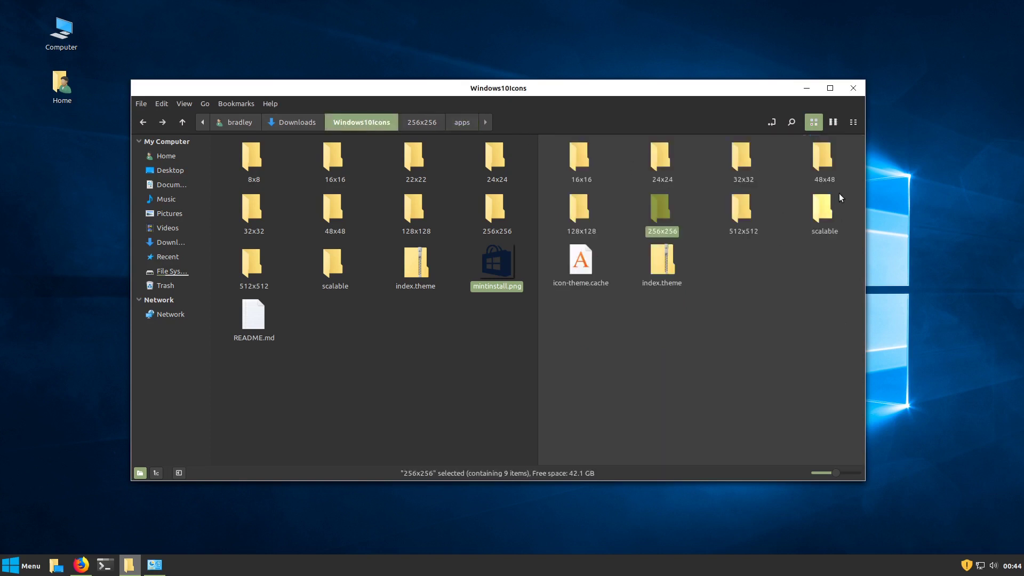
left_click(818, 156)
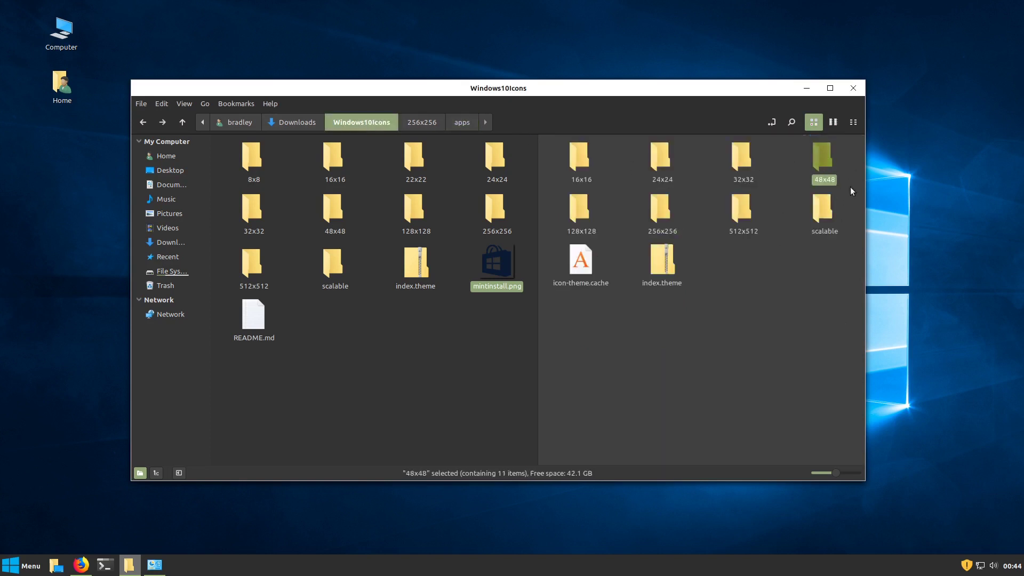
double_click(827, 159)
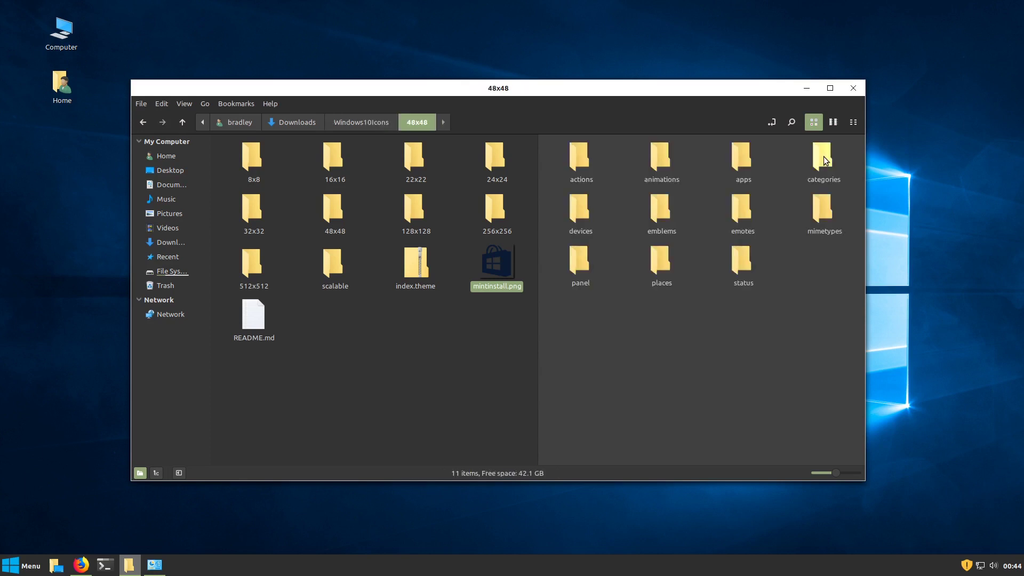
double_click(737, 151)
left_click(736, 151)
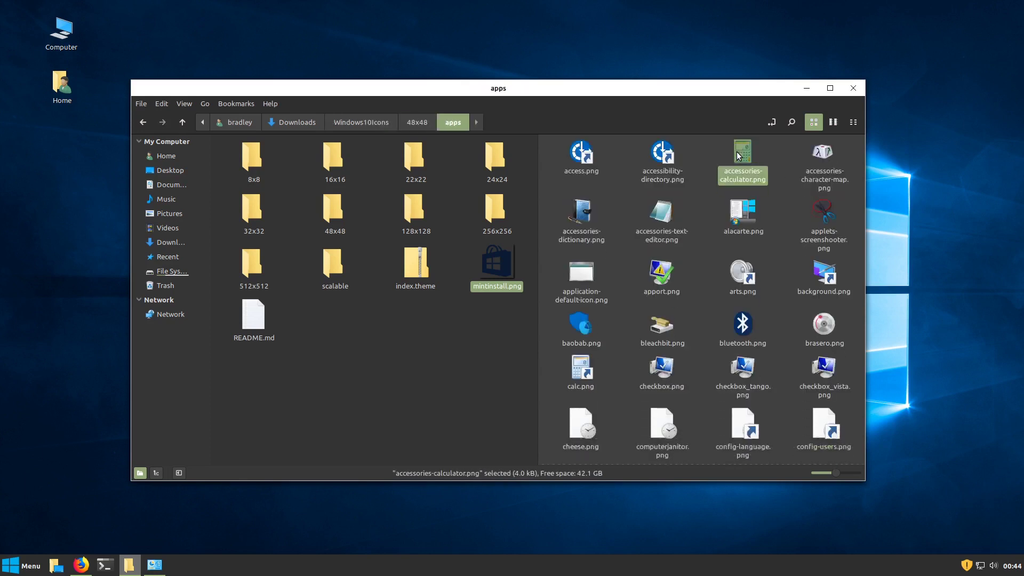
- Find mintsources.png in the 48x48 apps folder and copy it into the Windows-10-master folder
left_click(742, 276)
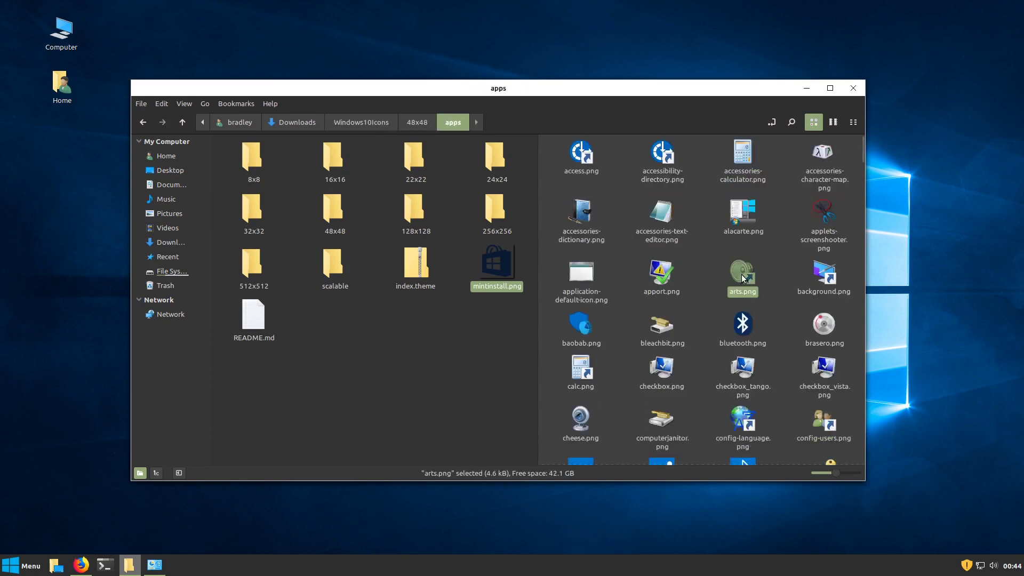
type("mi")
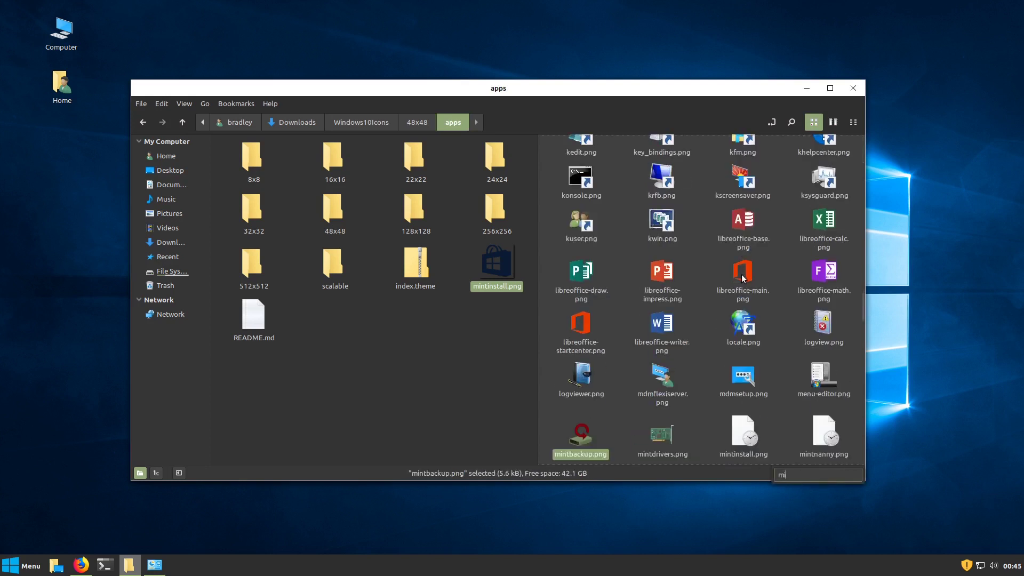
type("ntsour")
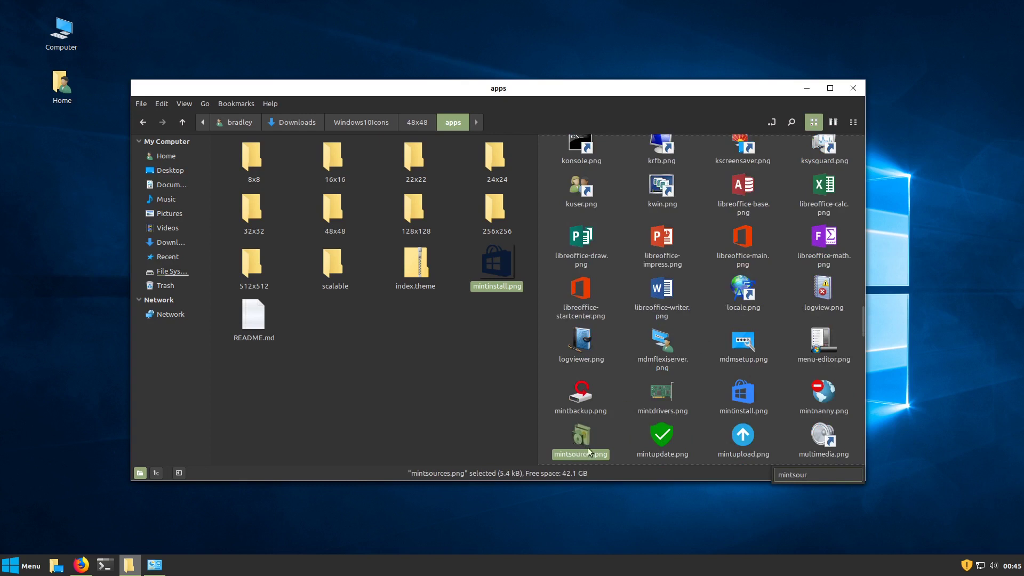
right_click(581, 431)
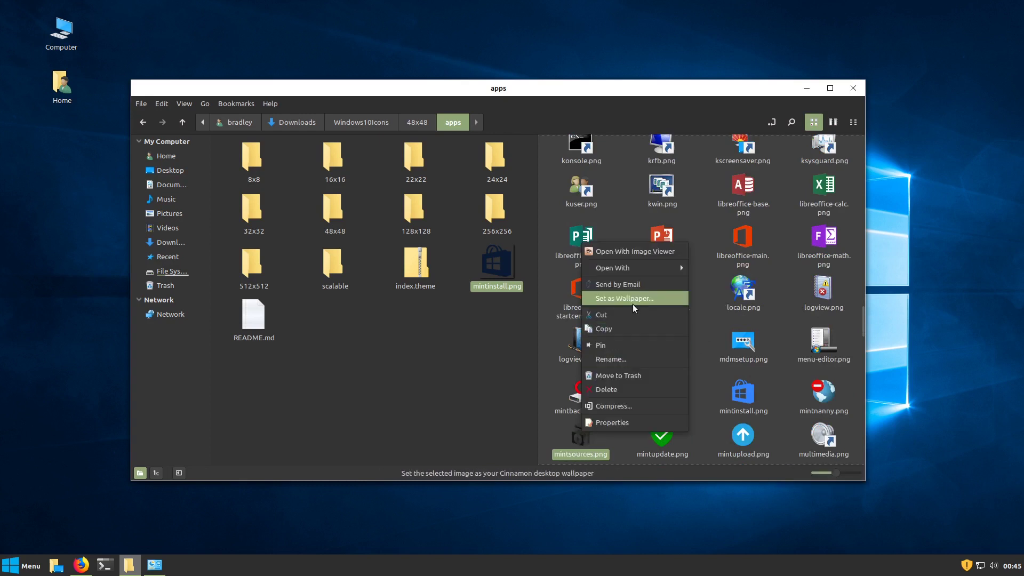
left_click(613, 325)
left_click(338, 364)
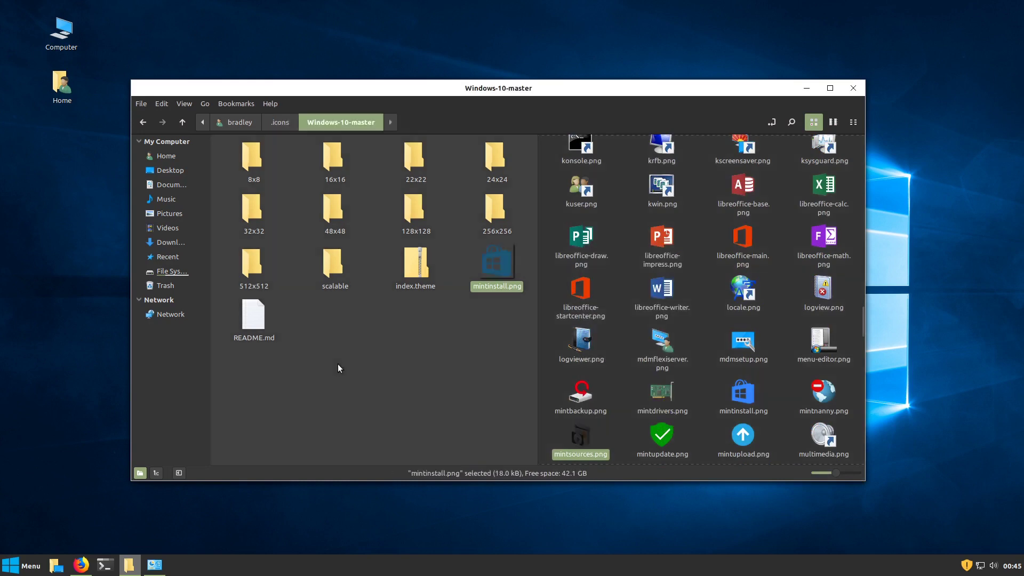
right_click(338, 365)
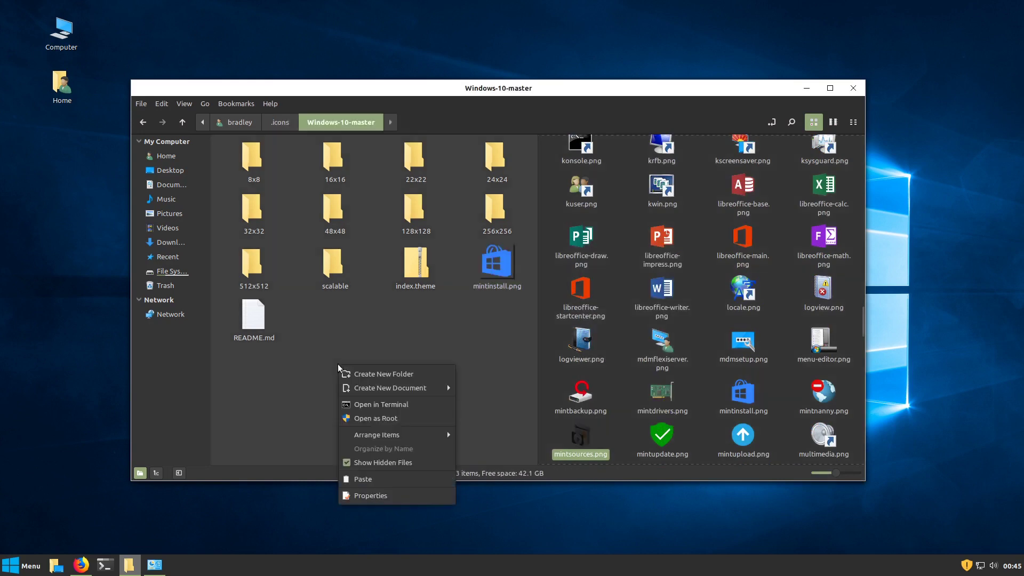
left_click(376, 479)
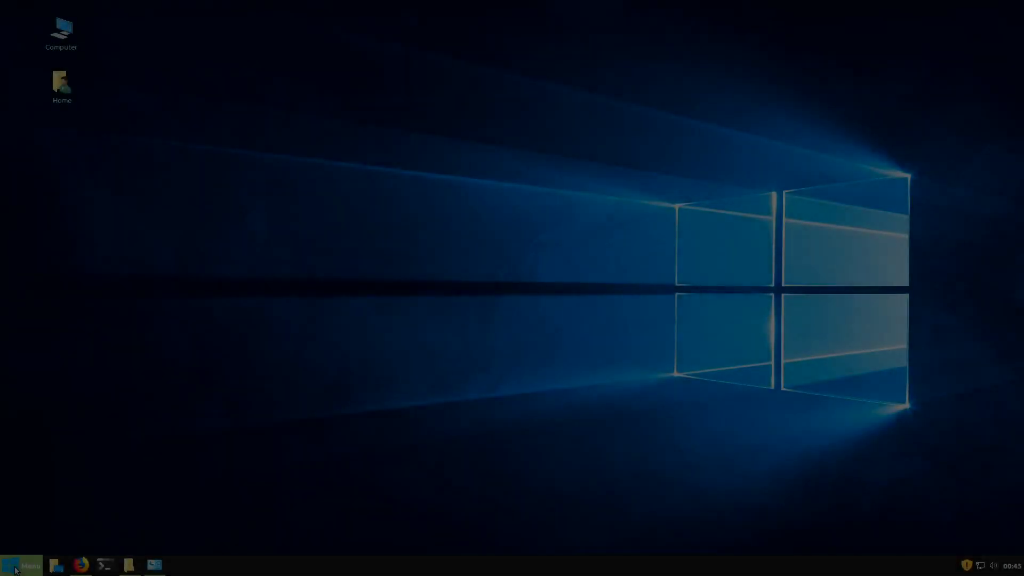
- Open the menu editor from the Menu applet's settings and show the launcher properties of Software Manager under Administration
right_click(21, 565)
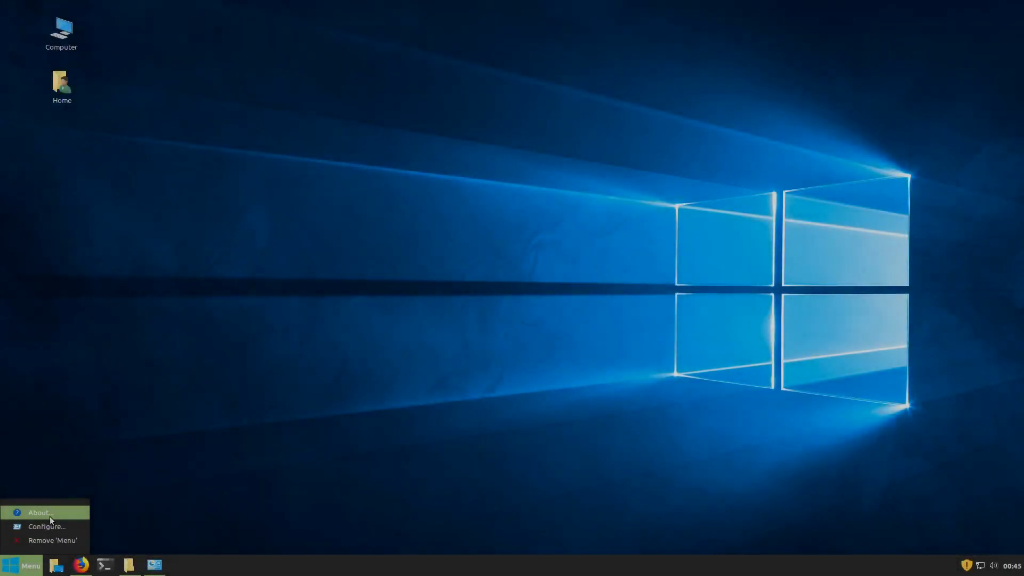
left_click(52, 524)
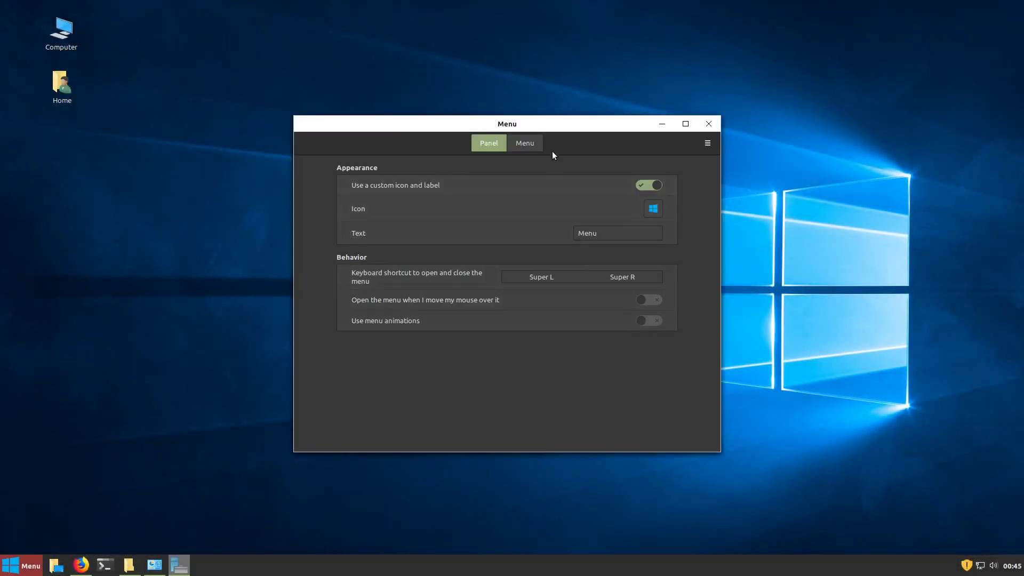
left_click(535, 142)
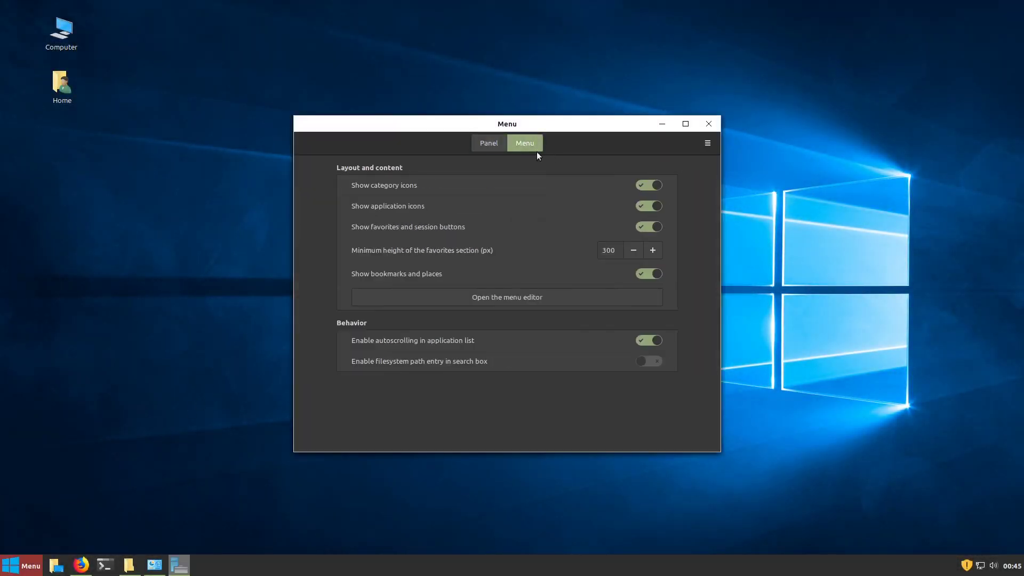
left_click(567, 296)
left_click(379, 345)
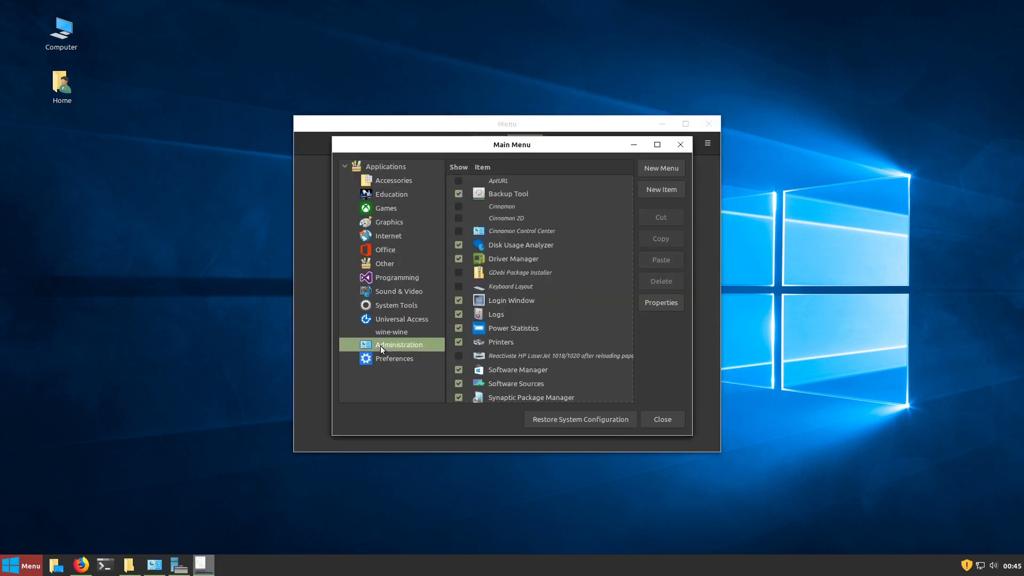
double_click(523, 368)
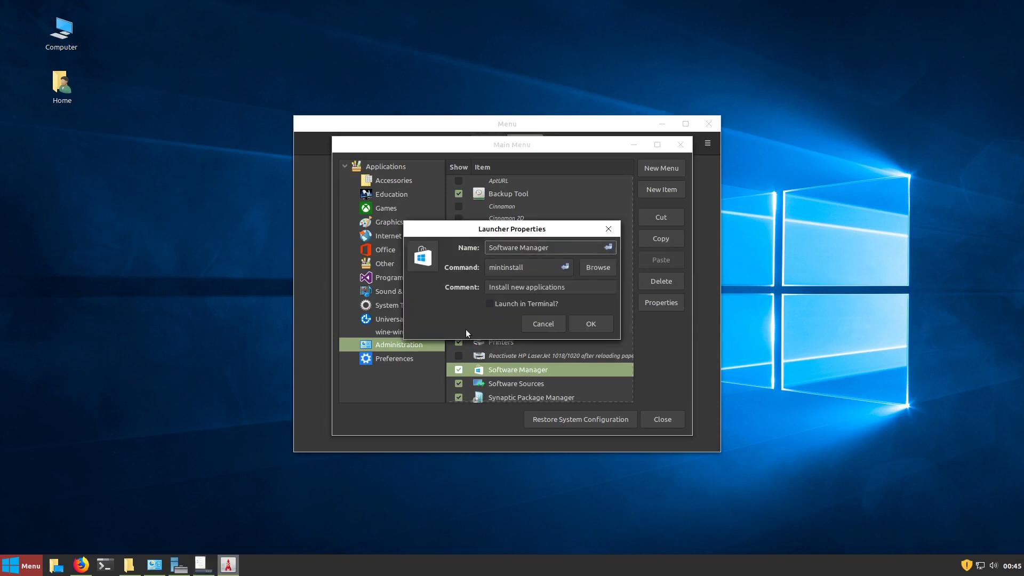
- Browse for a Software Manager icon image in the hidden .icons/Windows-10-master folder of the home directory
left_click(426, 258)
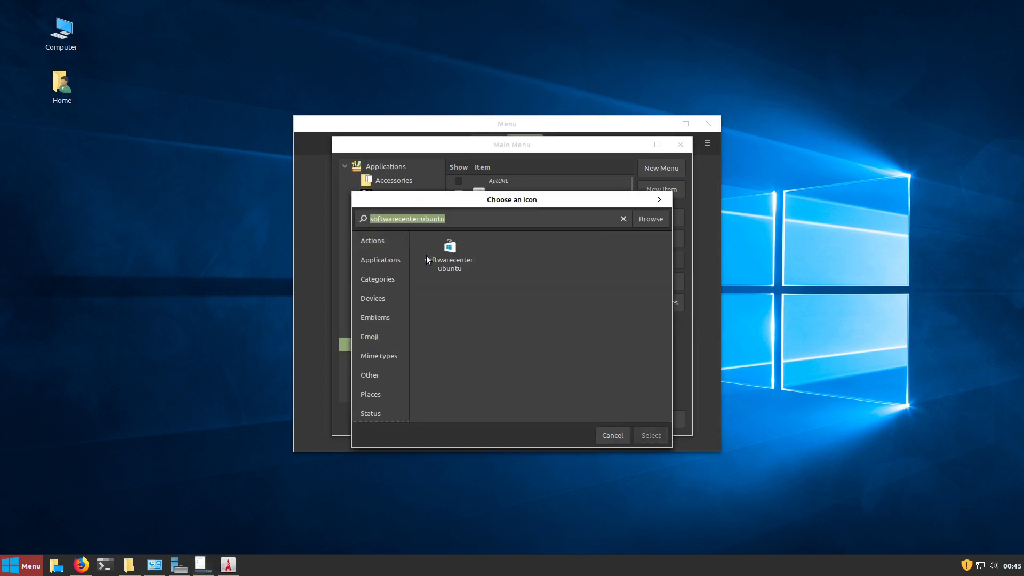
left_click(653, 219)
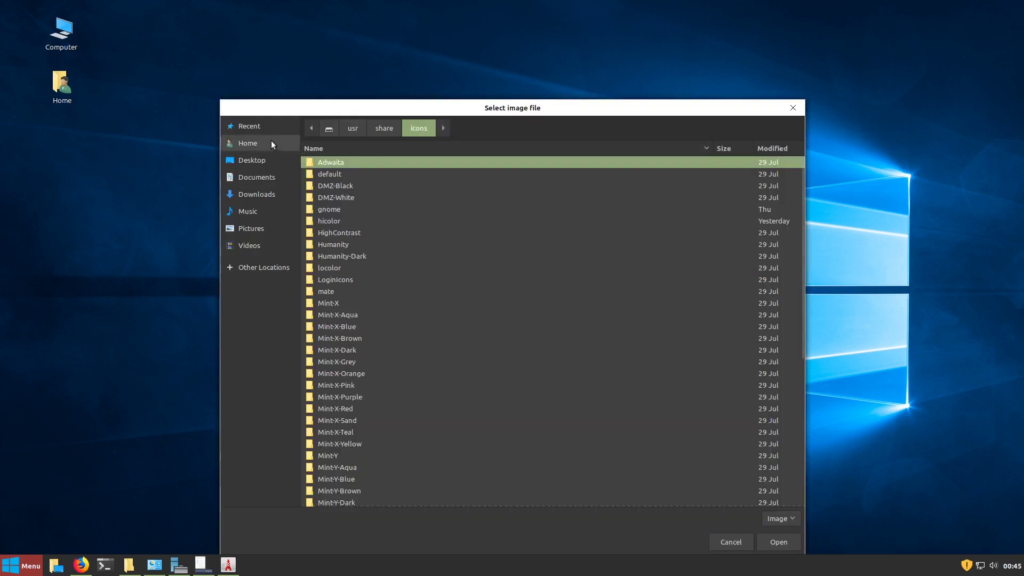
left_click(257, 143)
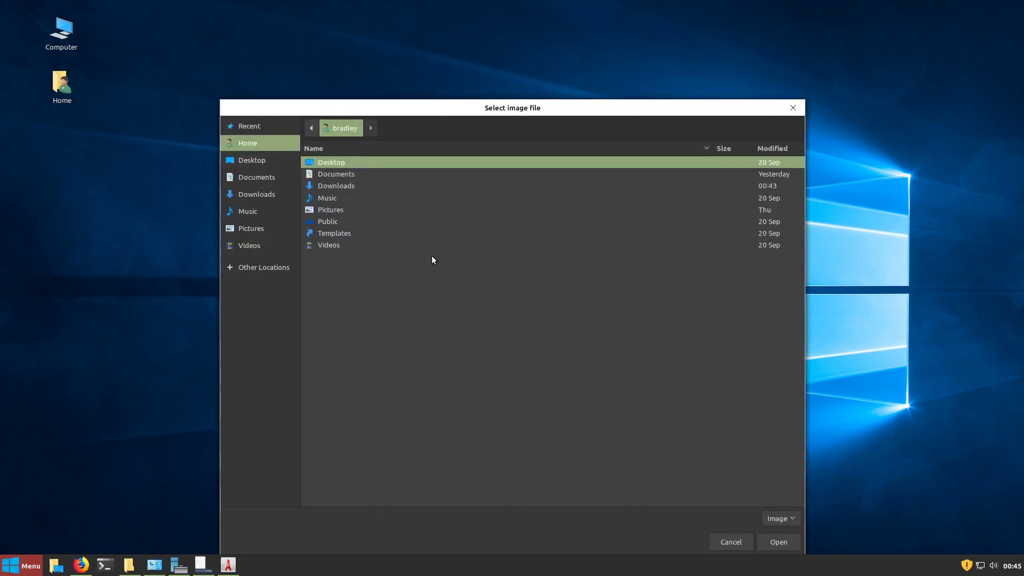
key("ctrl+h")
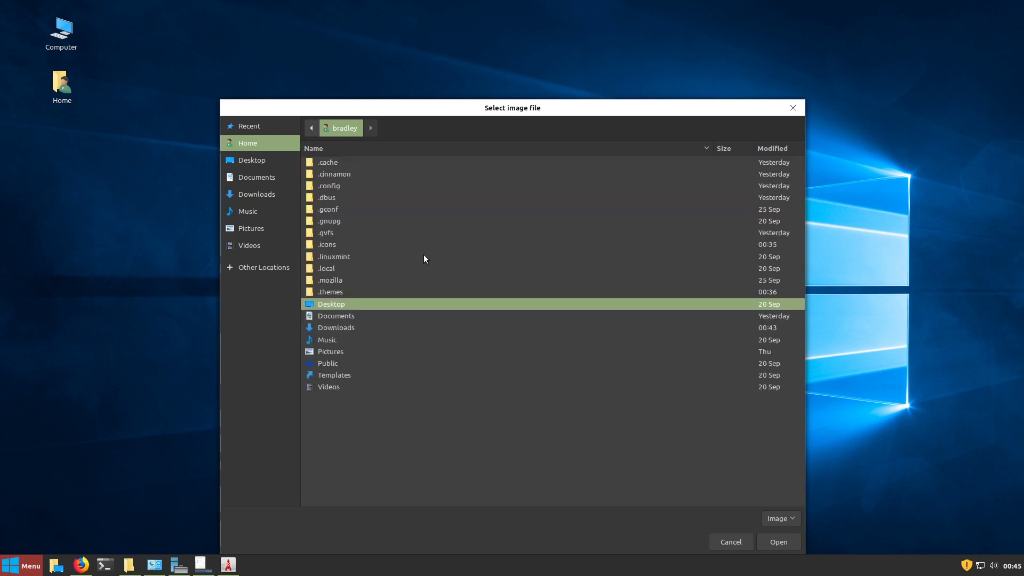
left_click(320, 244)
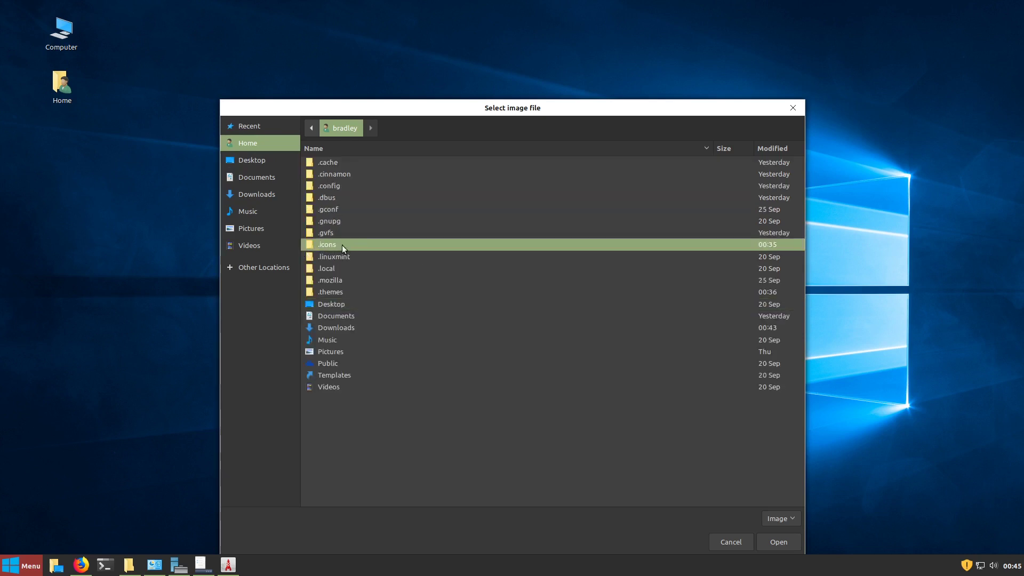
double_click(341, 245)
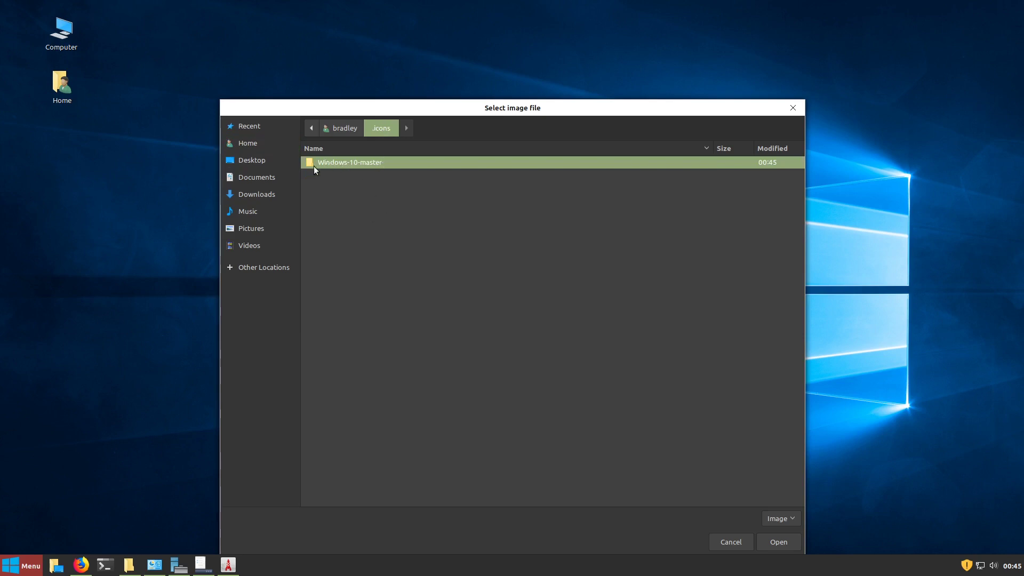
double_click(339, 162)
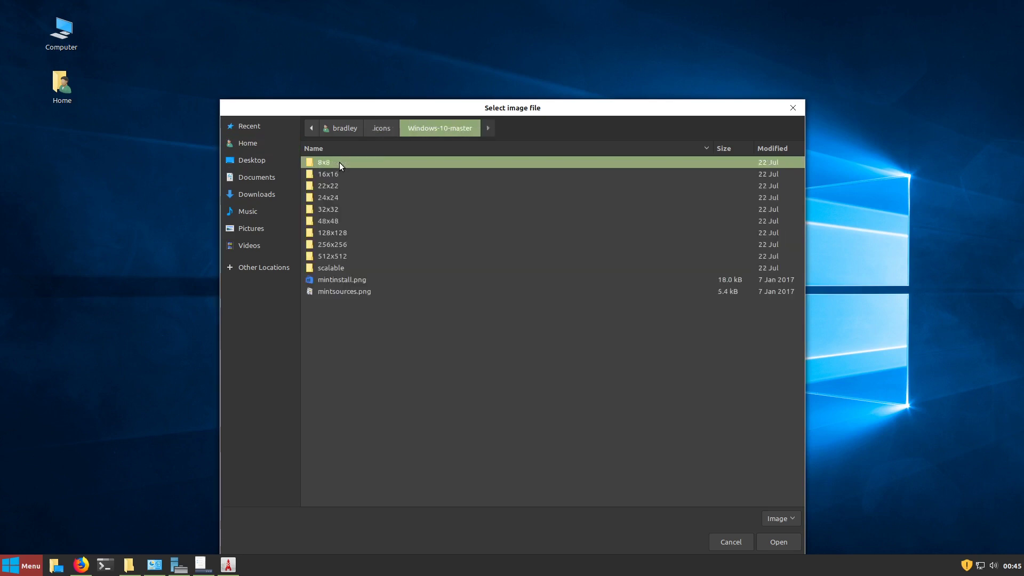
- Choose mintinstall.png as the Software Manager launcher icon and save the launcher properties
left_click(333, 277)
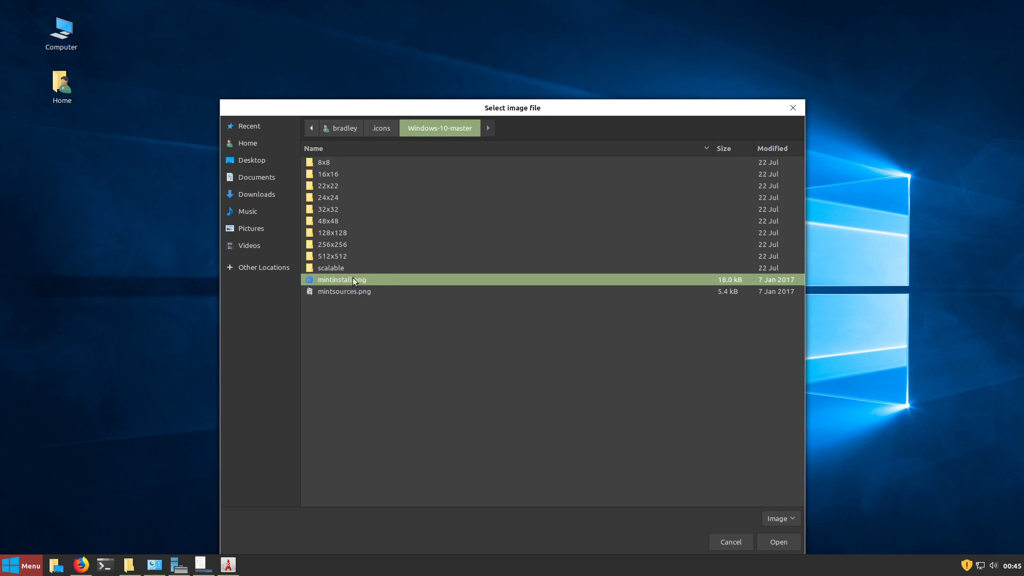
left_click(772, 539)
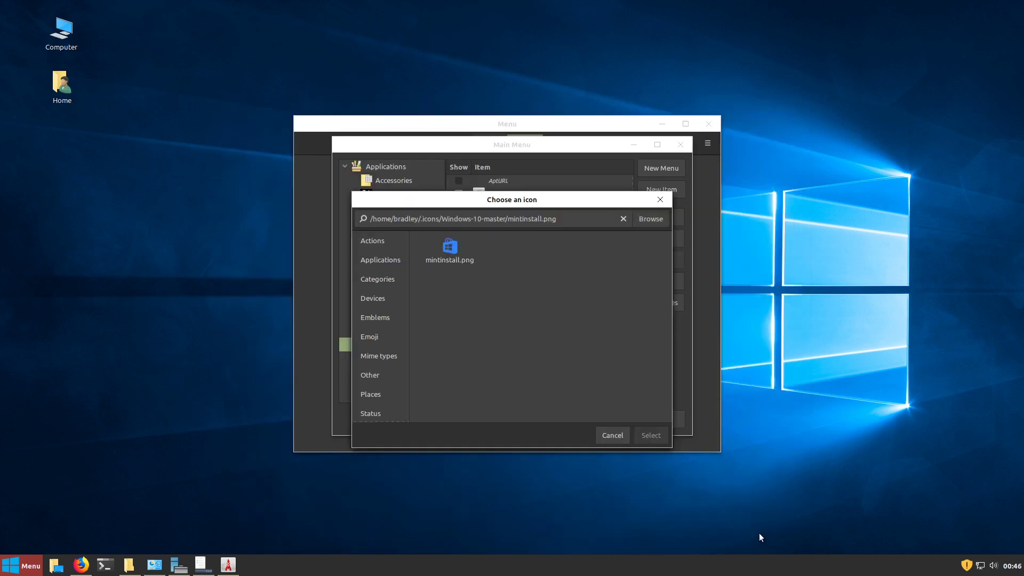
left_click(453, 252)
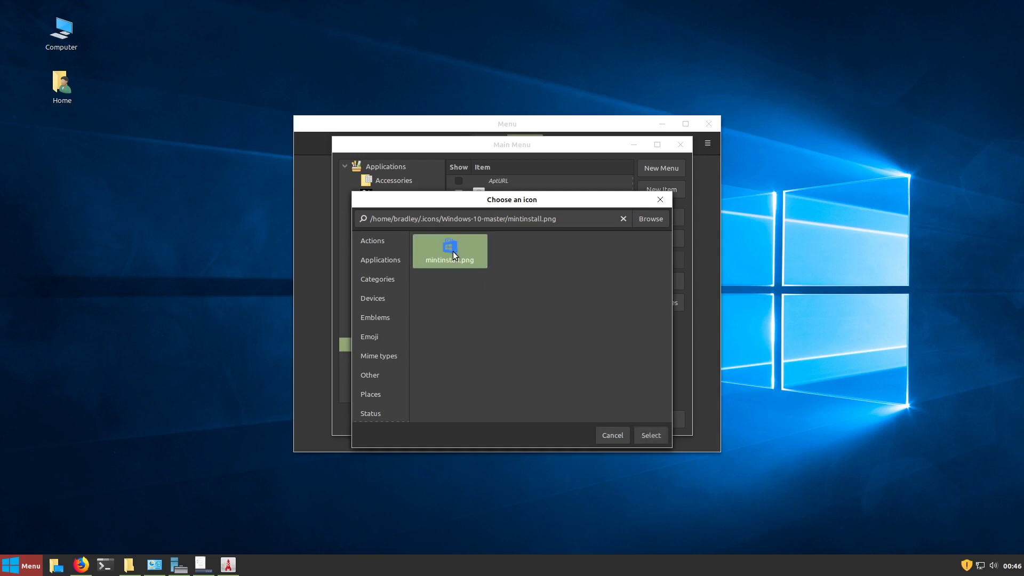
left_click(660, 433)
left_click(592, 323)
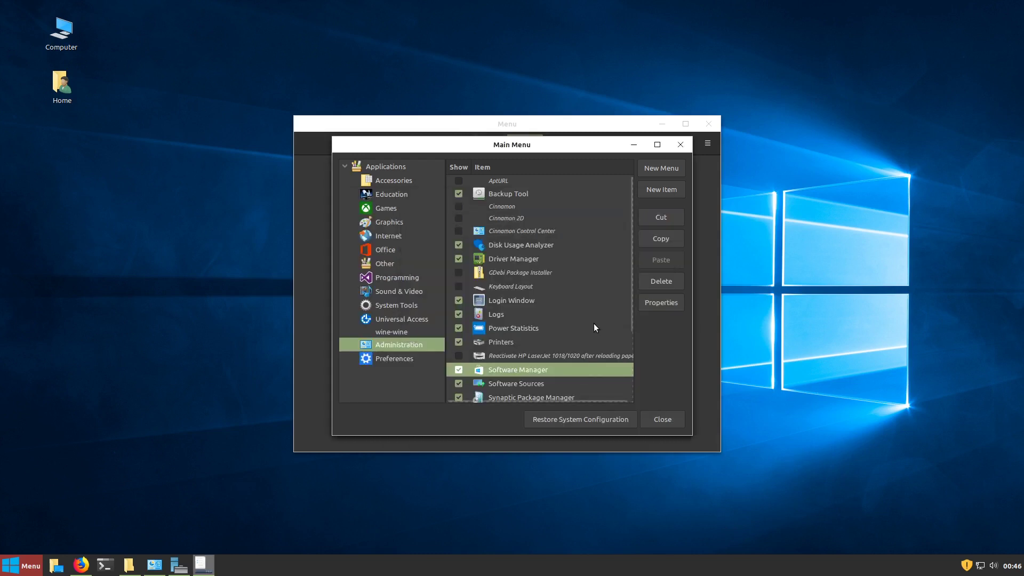
- Open the Software Sources launcher properties and browse for an icon image in the home directory's .icons/Windows-10-master folder
left_click(504, 385)
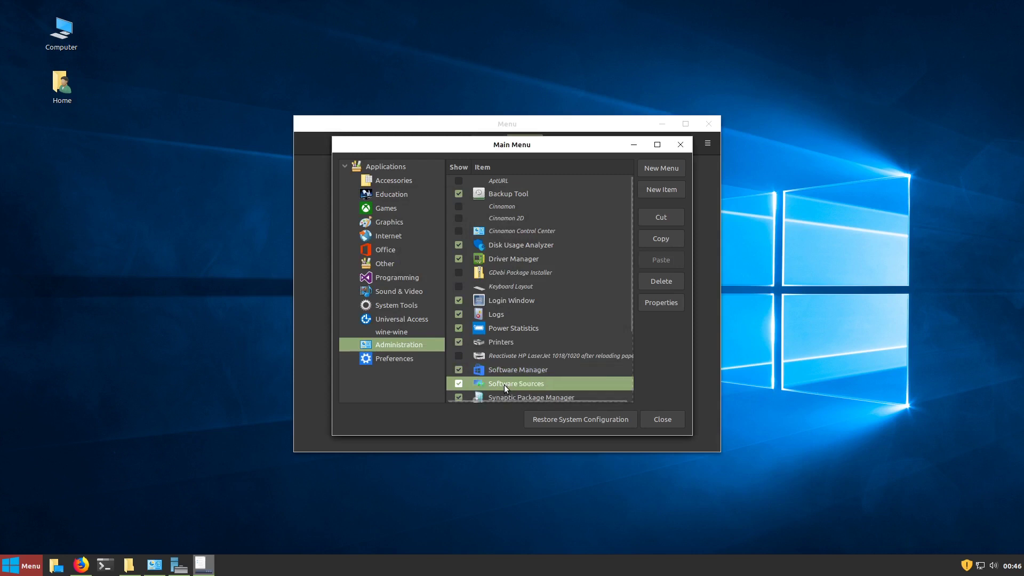
double_click(504, 385)
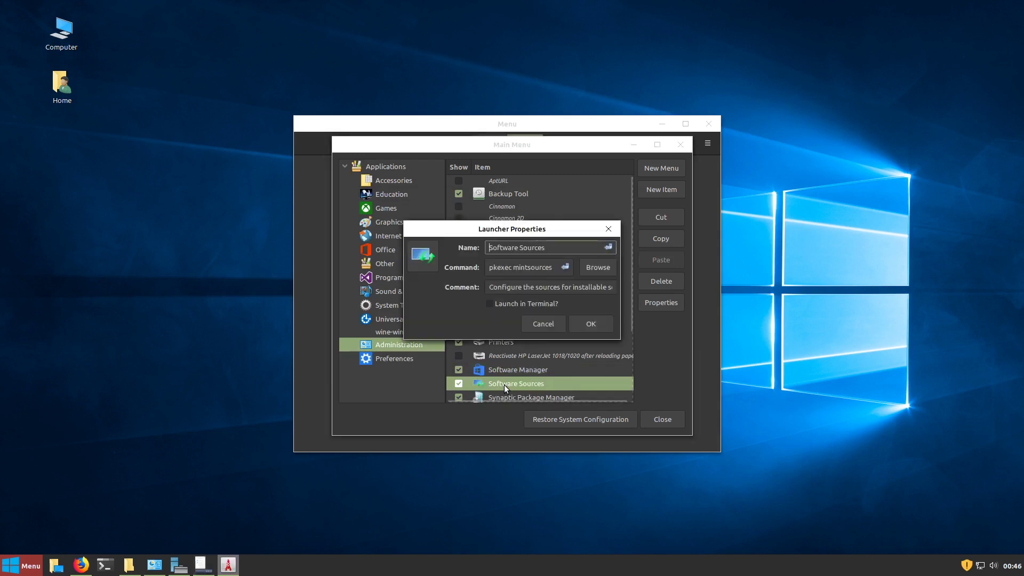
left_click(426, 258)
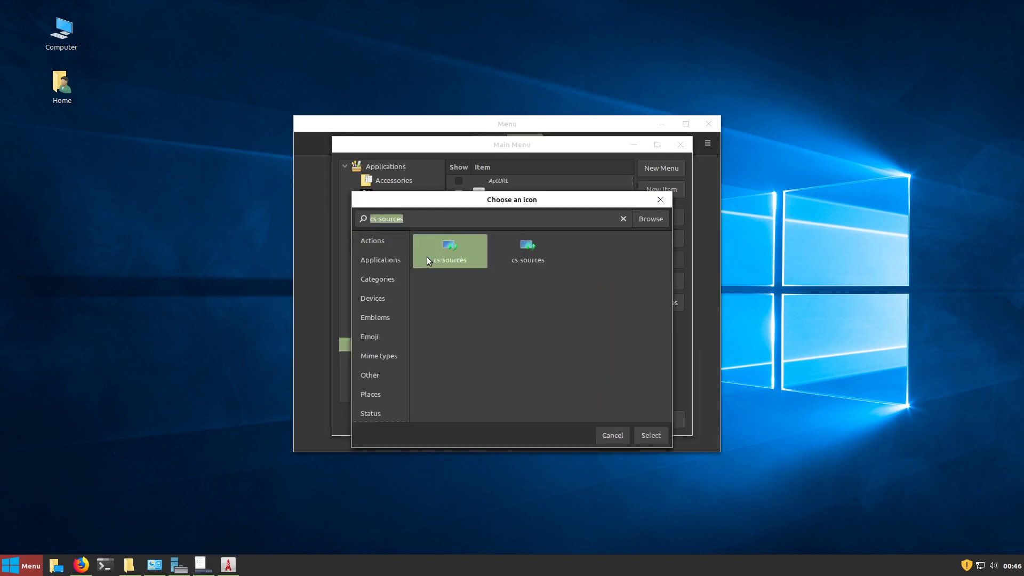
left_click(647, 219)
left_click(260, 141)
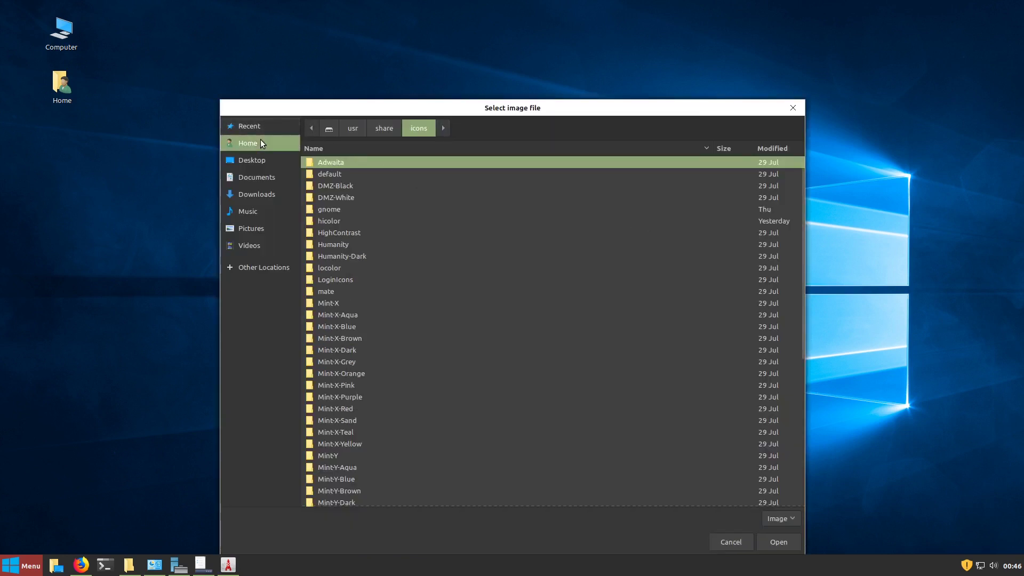
double_click(331, 245)
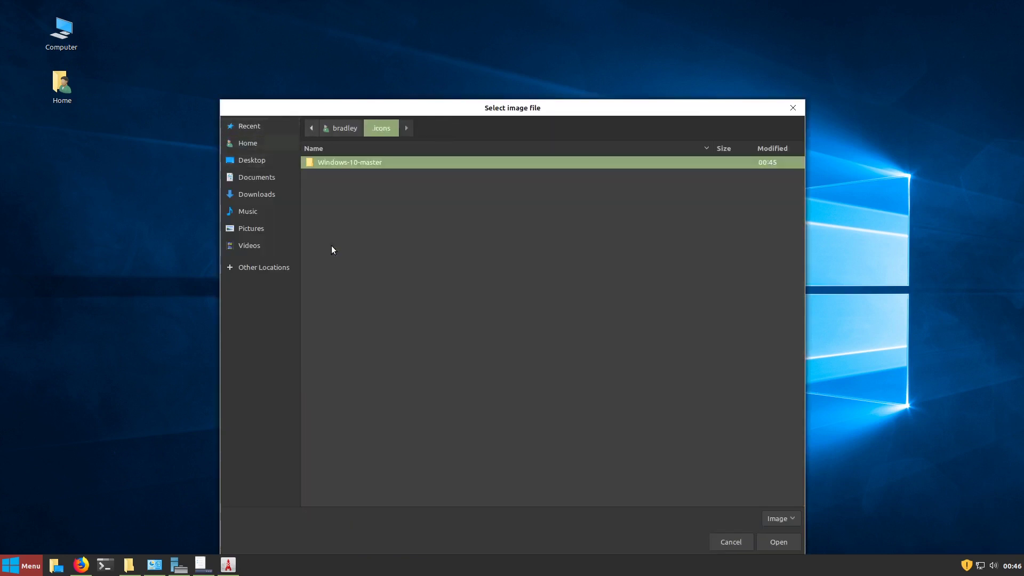
double_click(359, 165)
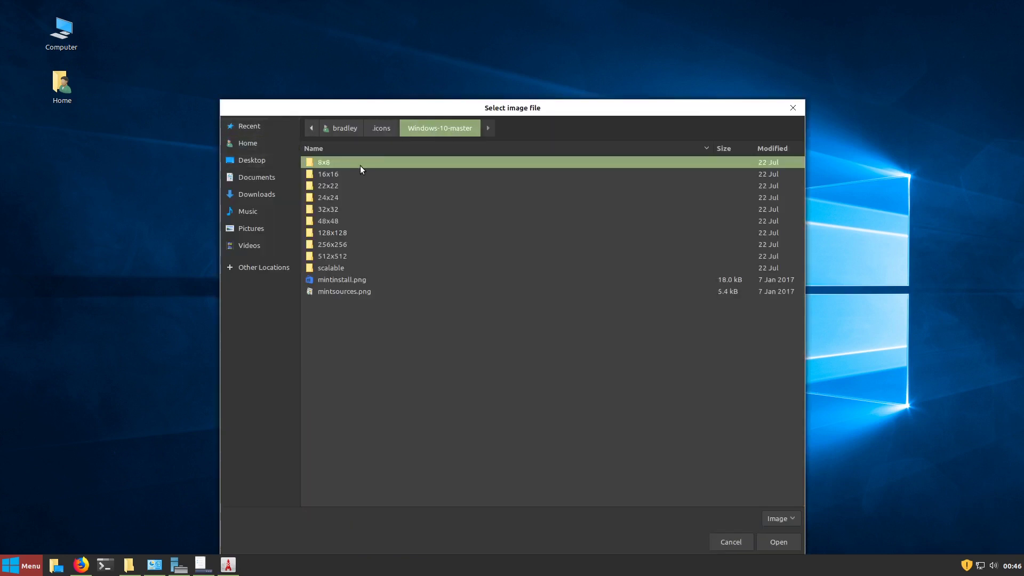
- Save mintsources.png as the Software Sources launcher icon, and close the menu editor and the Menu applet settings
left_click(345, 291)
left_click(768, 541)
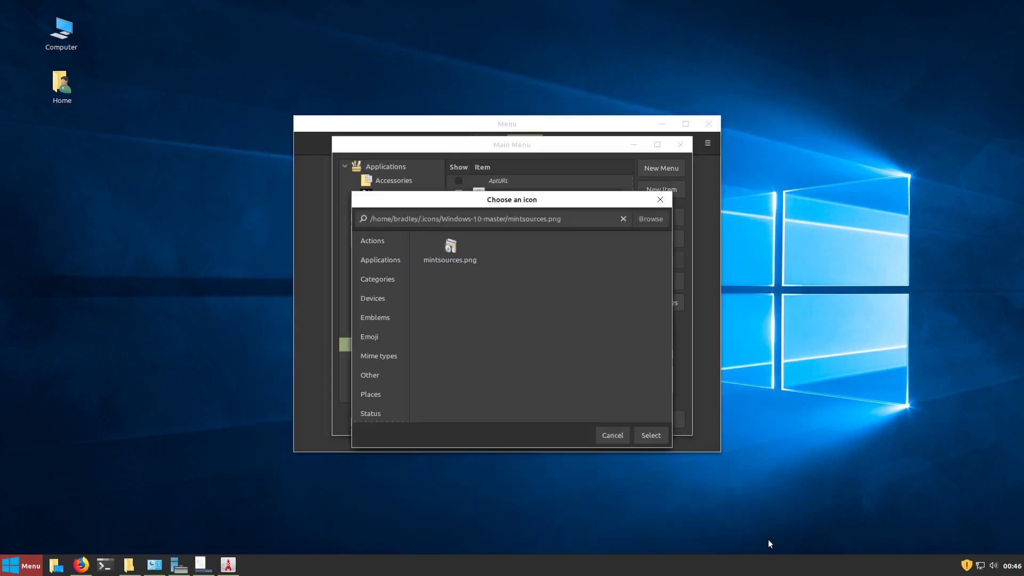
left_click(460, 261)
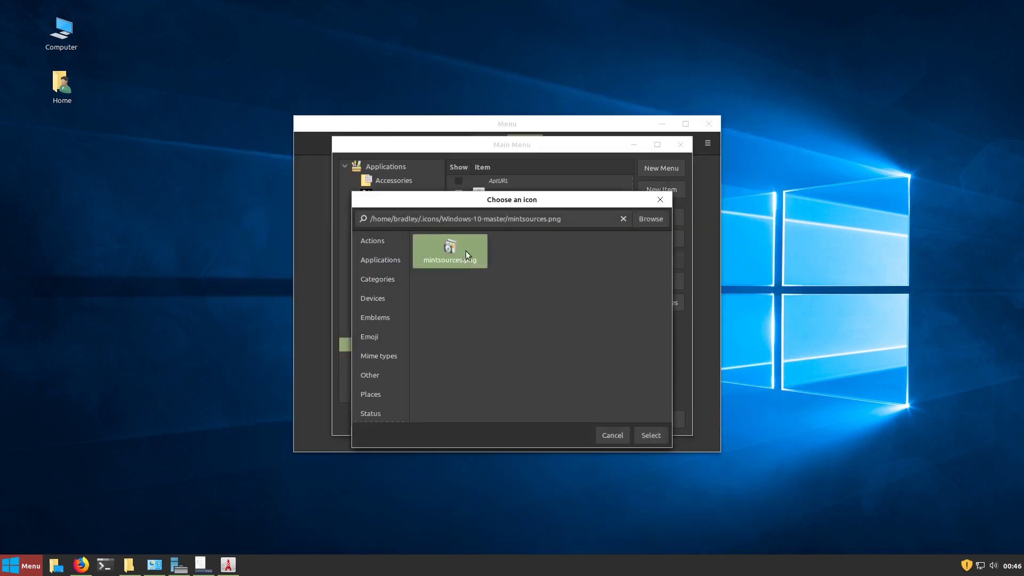
left_click(652, 436)
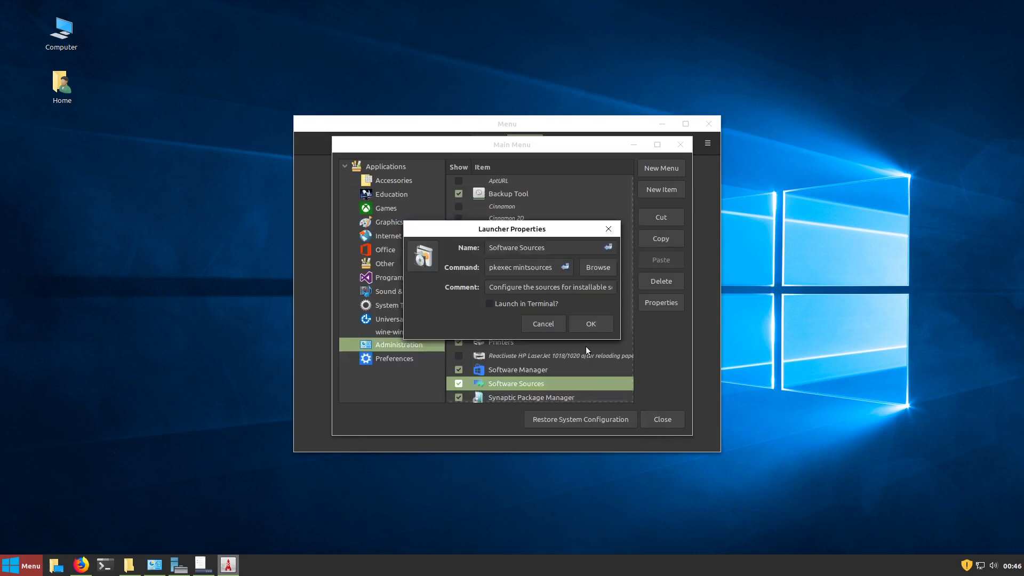
left_click(595, 323)
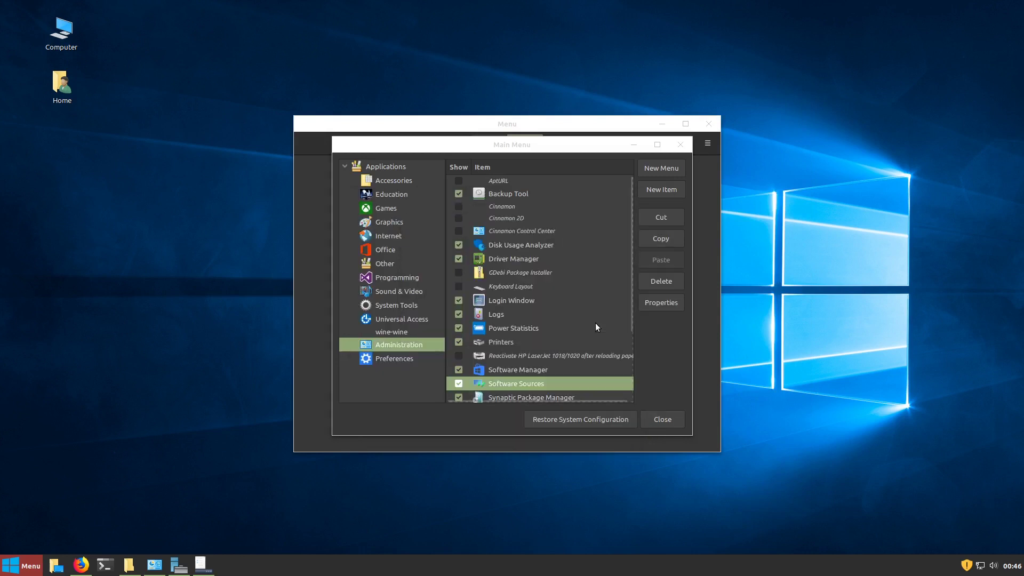
left_click(658, 419)
left_click(708, 124)
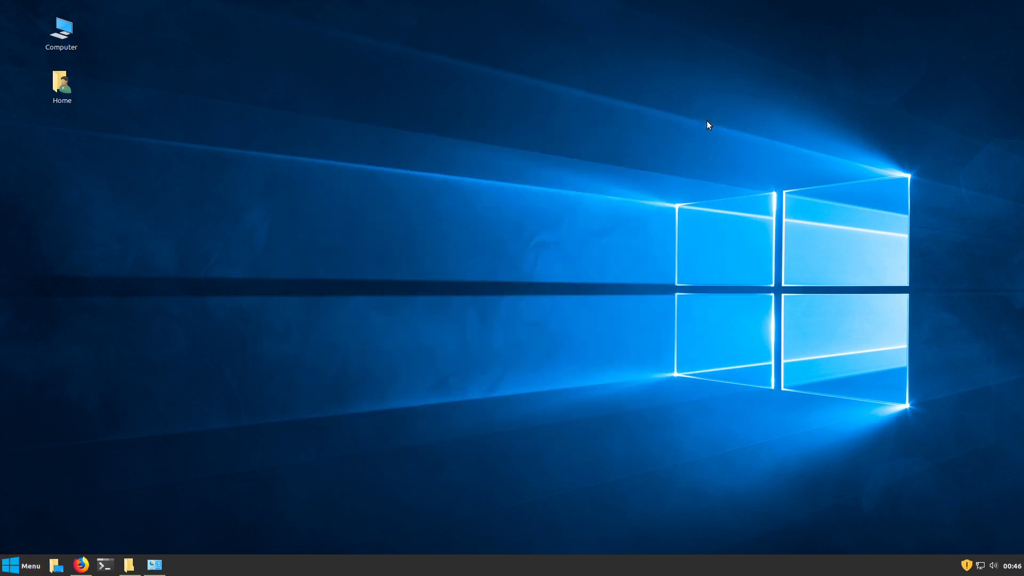
- Search the start menu for "soft" to check the Software Manager and Software Sources icons
left_click(19, 567)
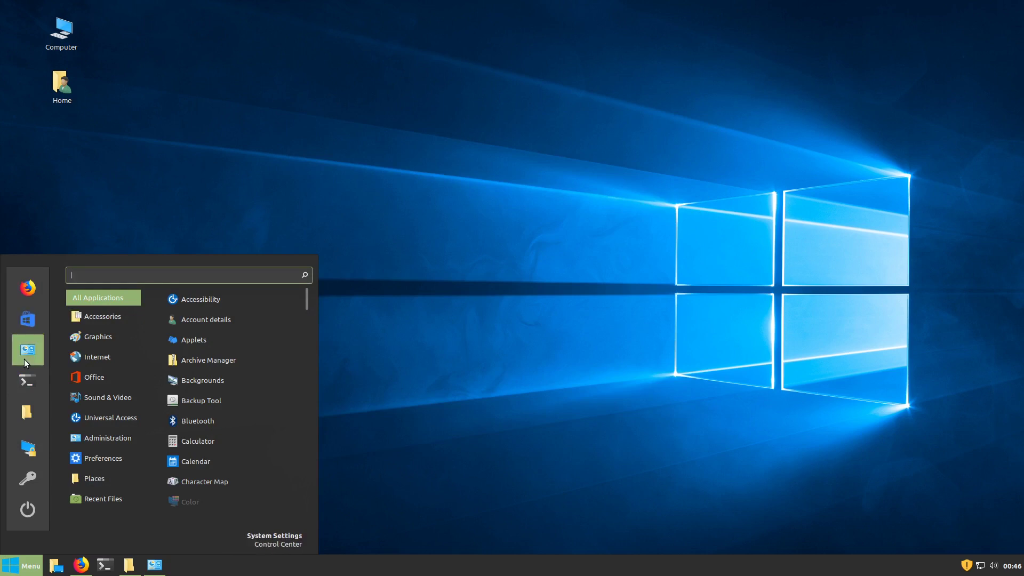
type("soft")
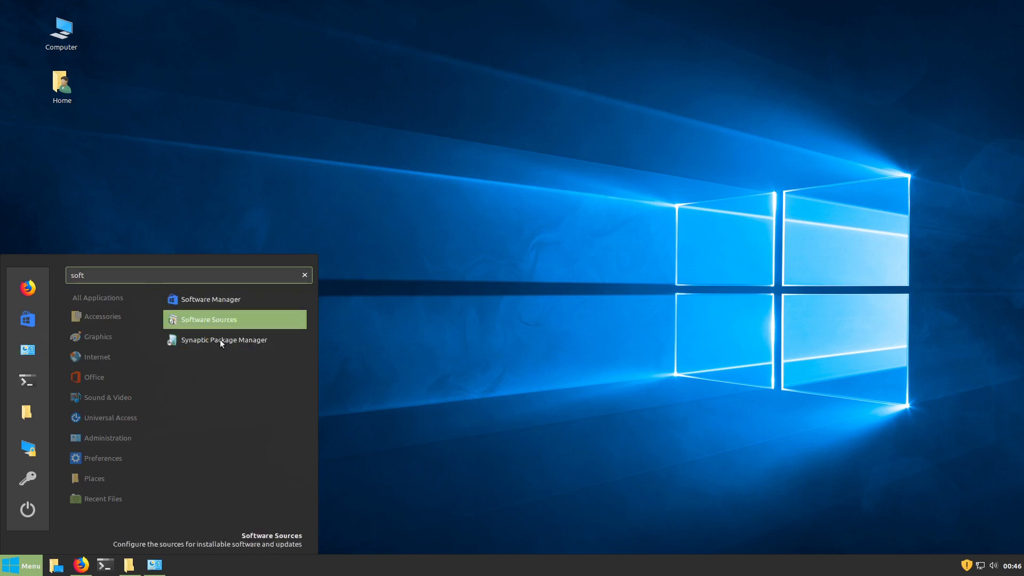
left_click(226, 291)
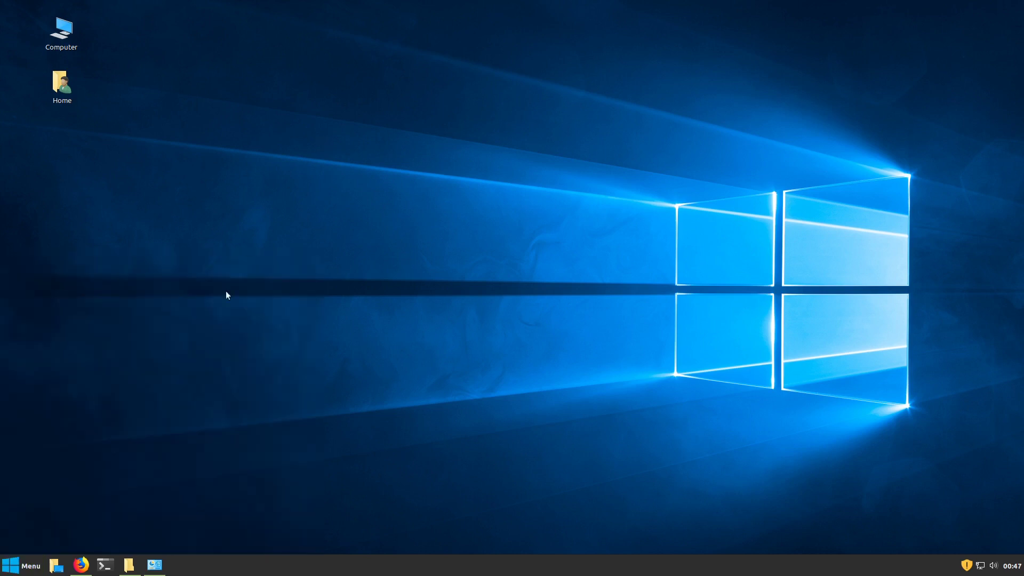
- In the file manager, move the Windows10Icons folder from Downloads into the hidden .icons folder
left_click(129, 566)
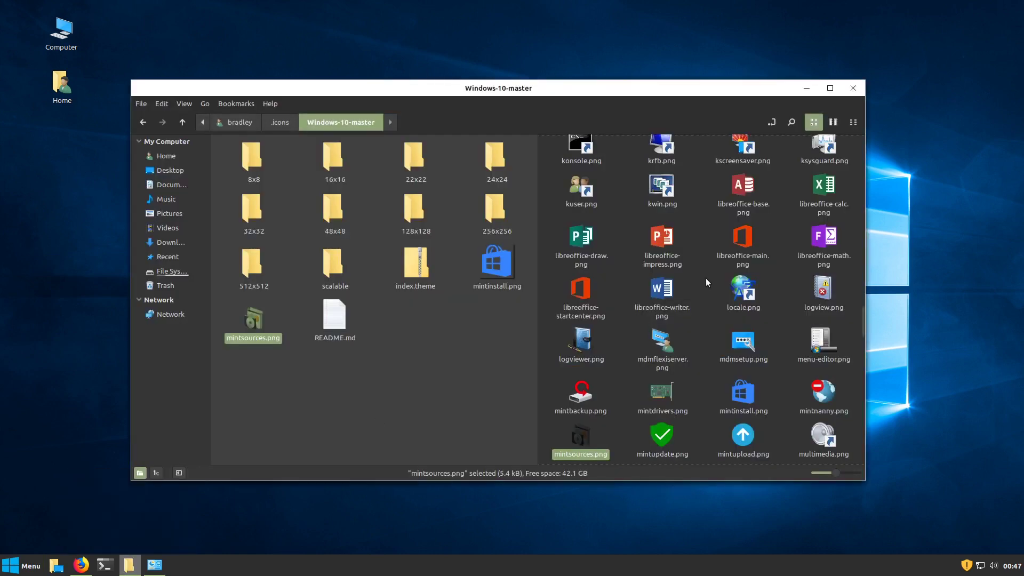
left_click(719, 216)
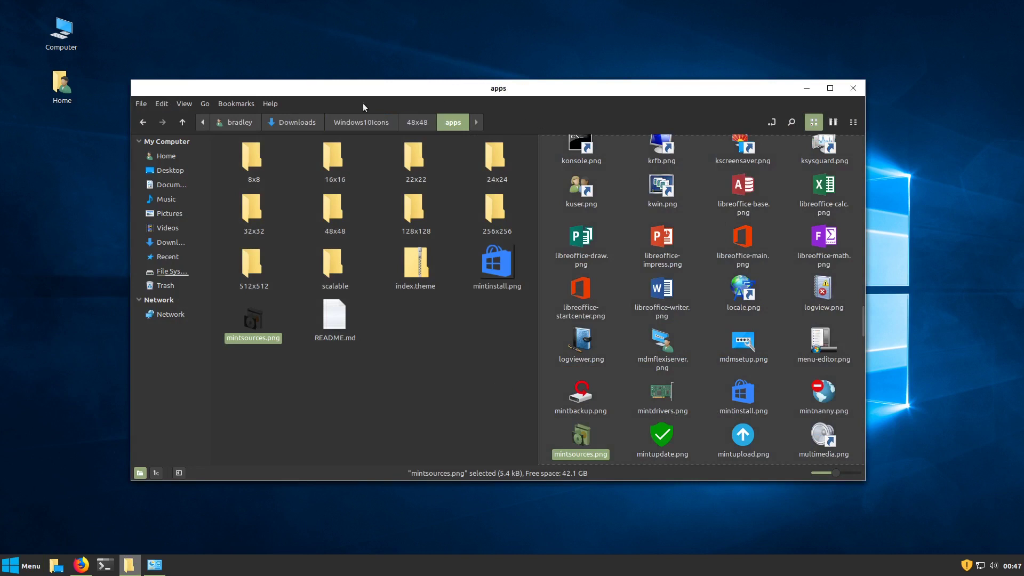
left_click(286, 123)
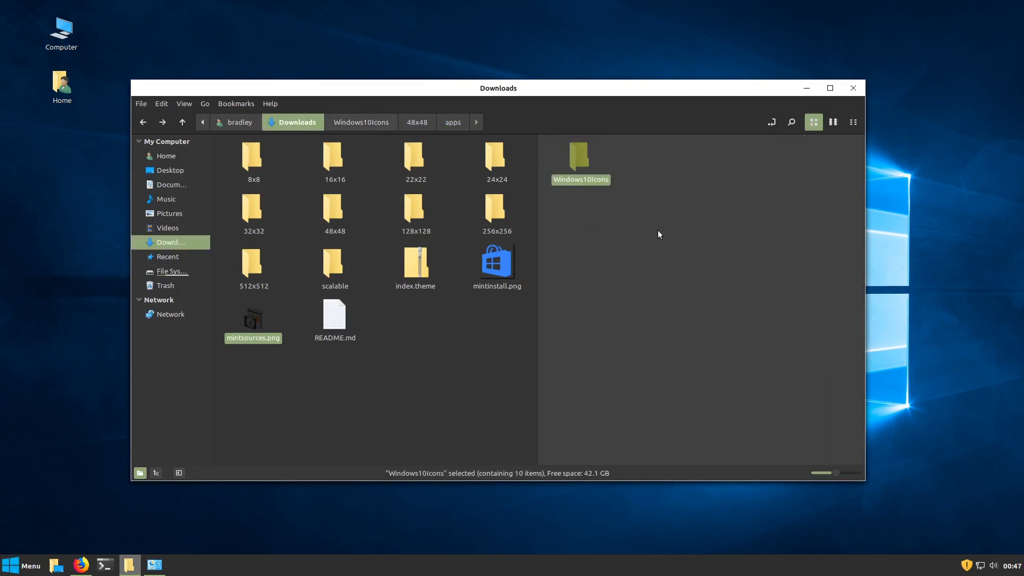
left_click(580, 161)
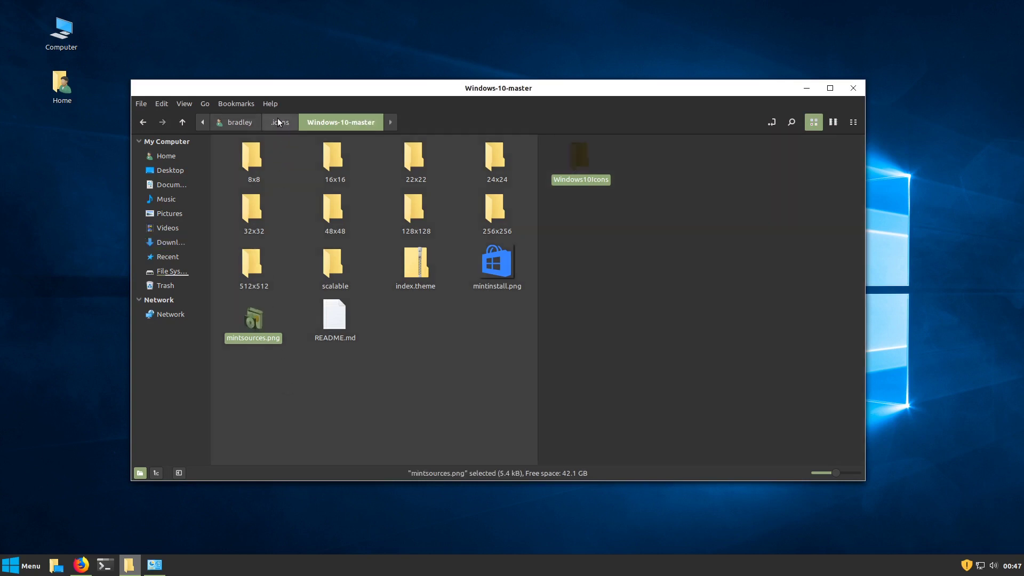
left_click(278, 122)
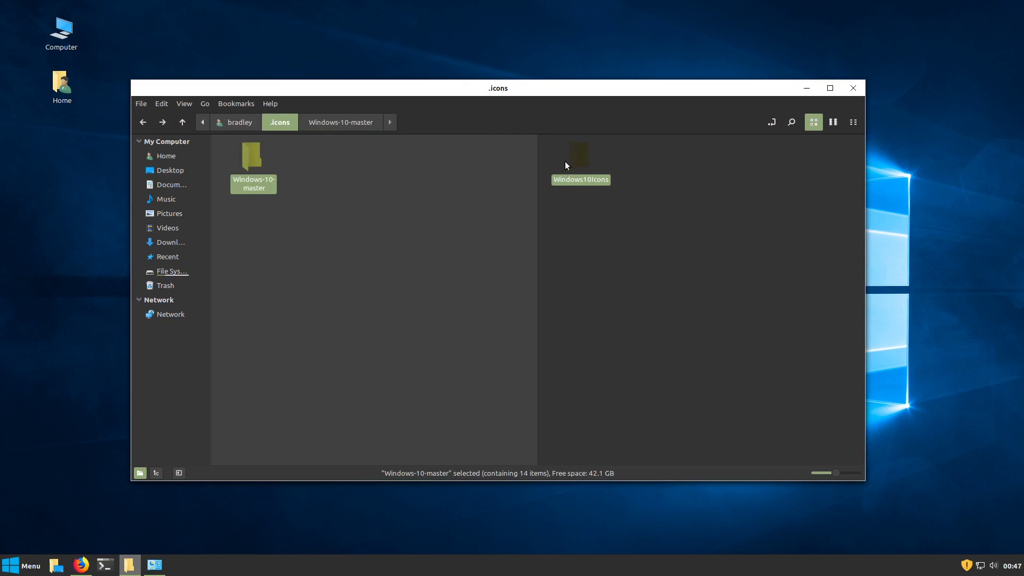
left_click_drag(575, 158, 293, 265)
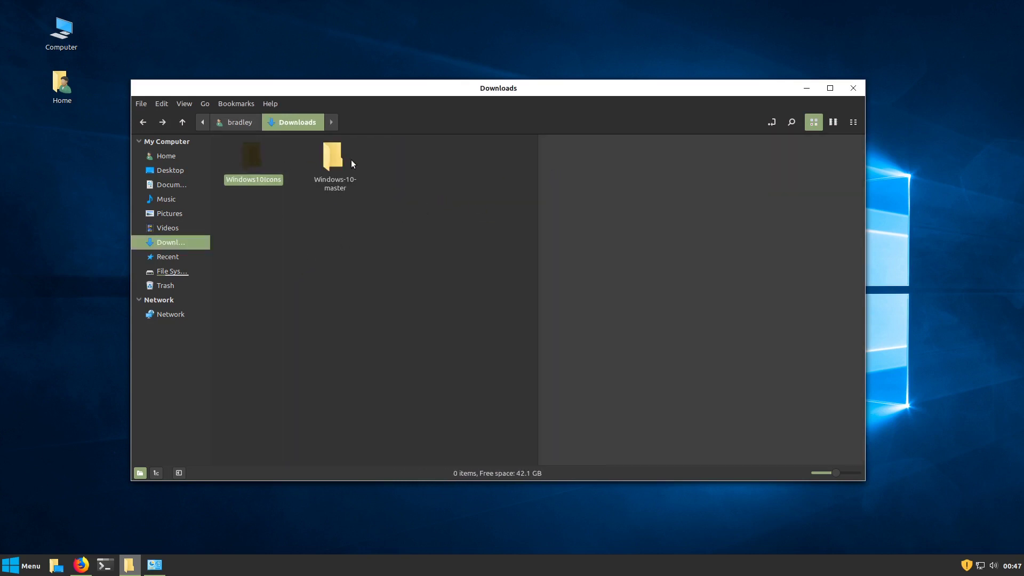
left_click(245, 172)
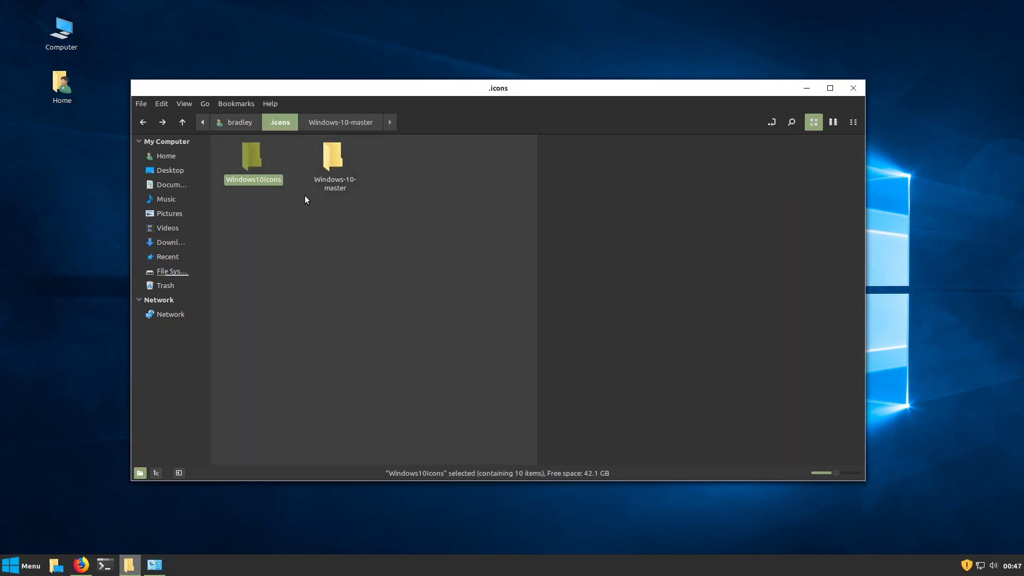
- Switch to System Settings and set the icon theme to Windows10Icons under Themes
left_click(155, 564)
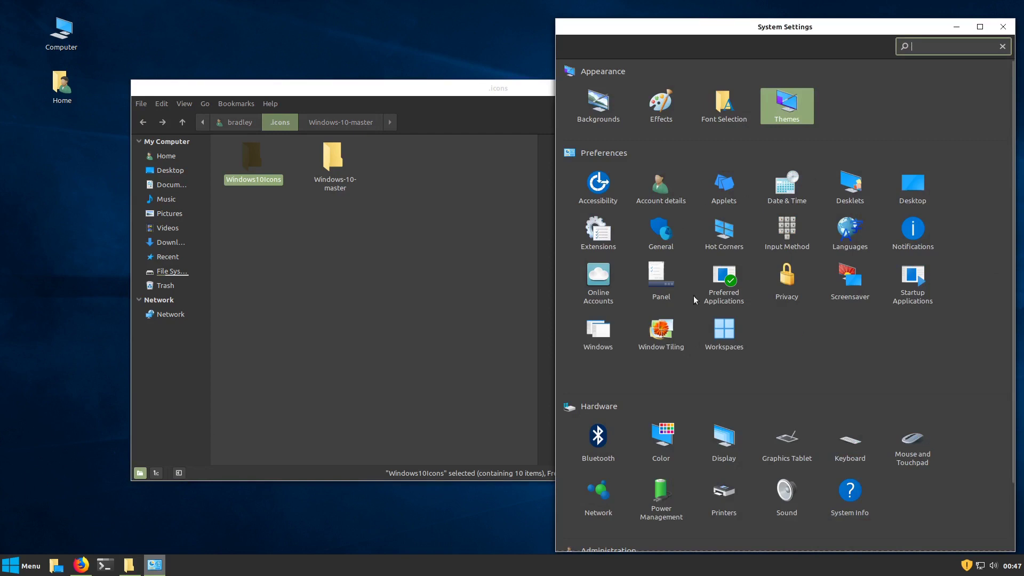
left_click(789, 104)
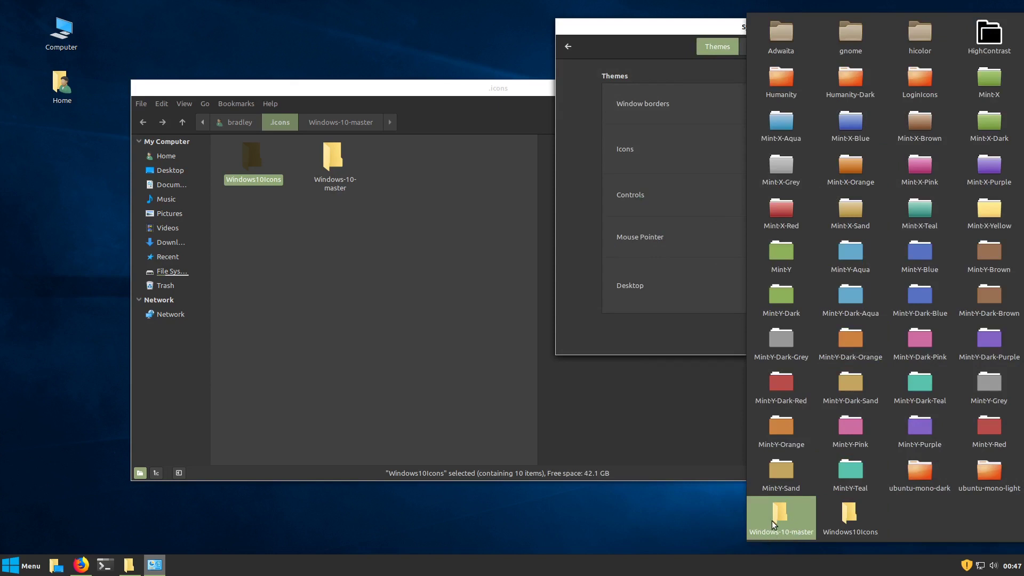
left_click(849, 517)
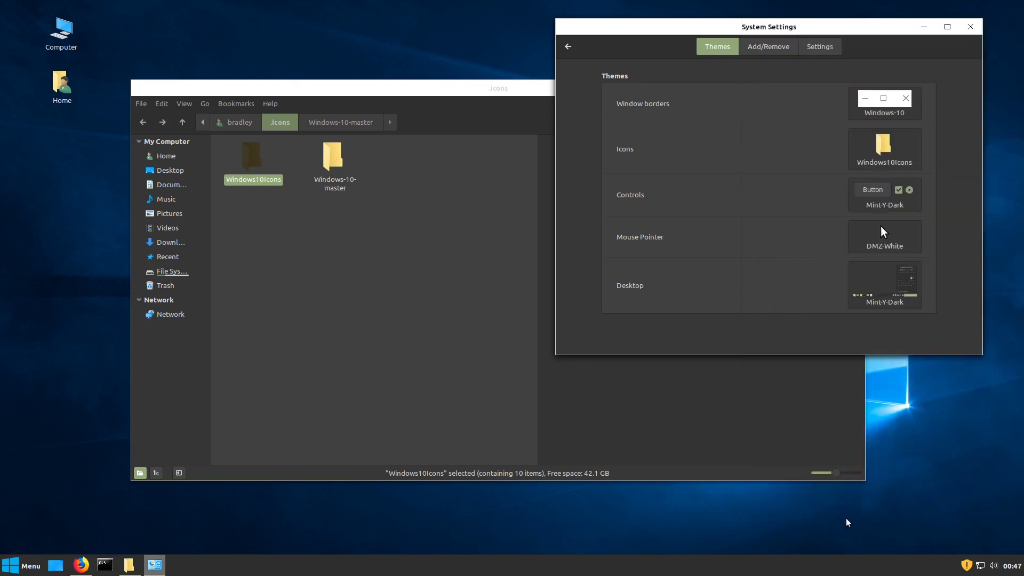
- Examine the icons in the start menu and across the System Settings overview with the Windows10Icons theme applied
left_click(13, 565)
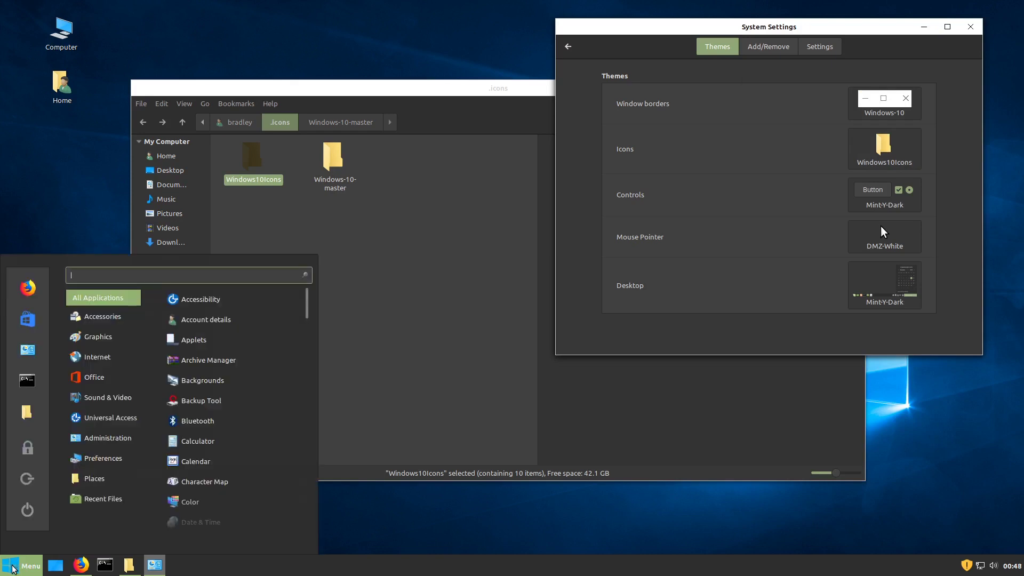
left_click(485, 529)
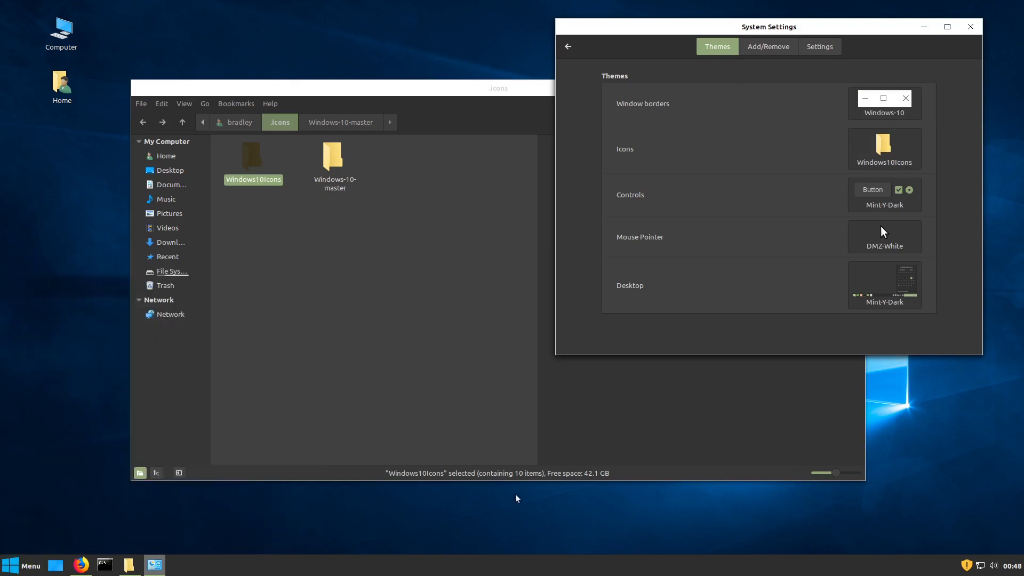
left_click(569, 48)
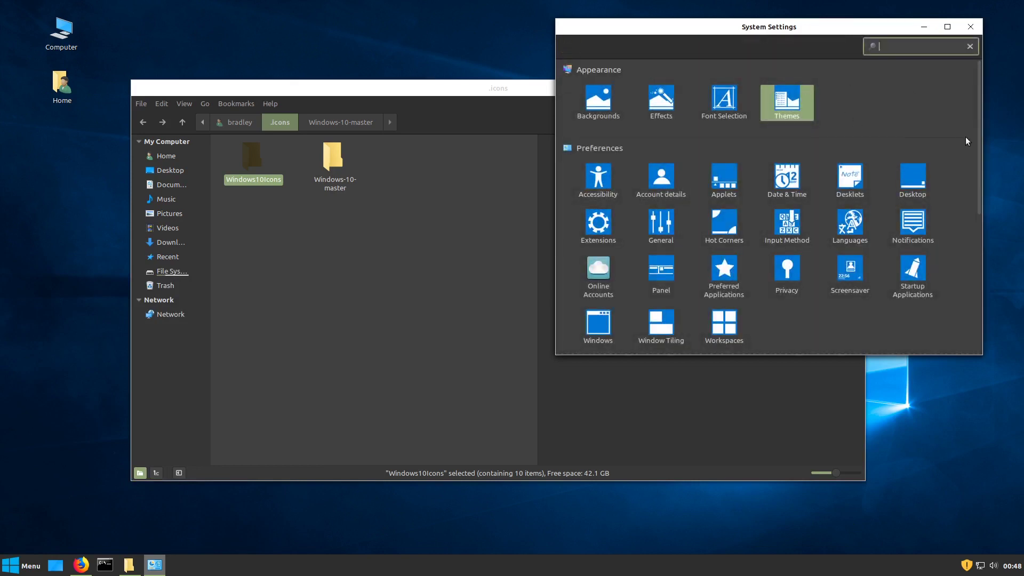
scroll(949, 165, "down", 5)
scroll(949, 166, "up", 3)
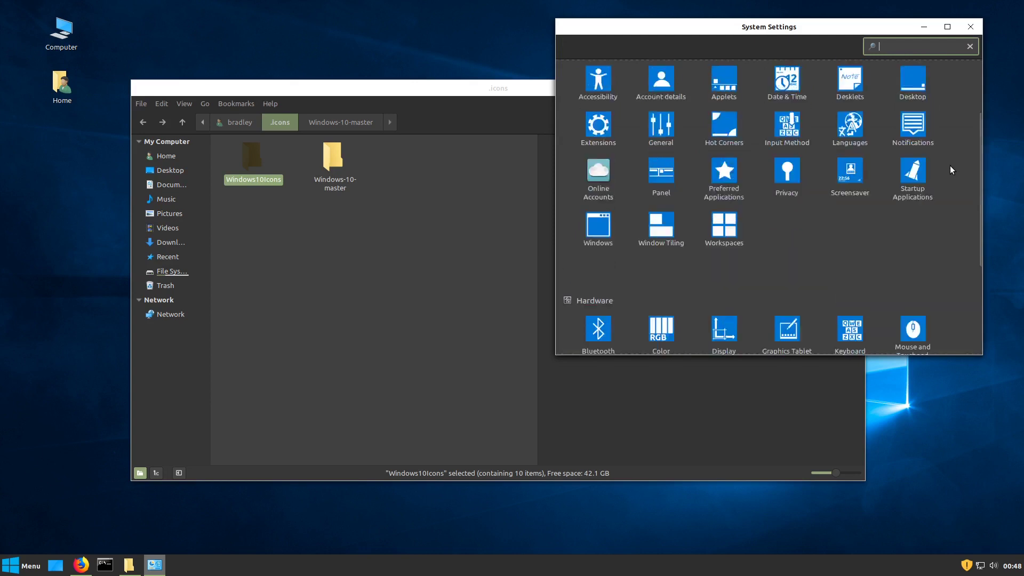
scroll(949, 169, "up", 3)
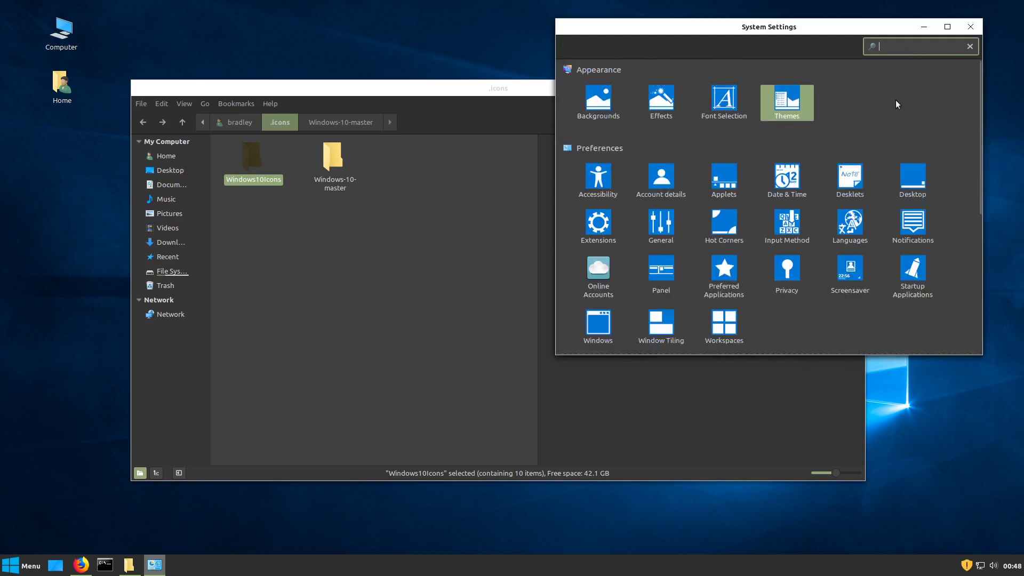
left_click(923, 99)
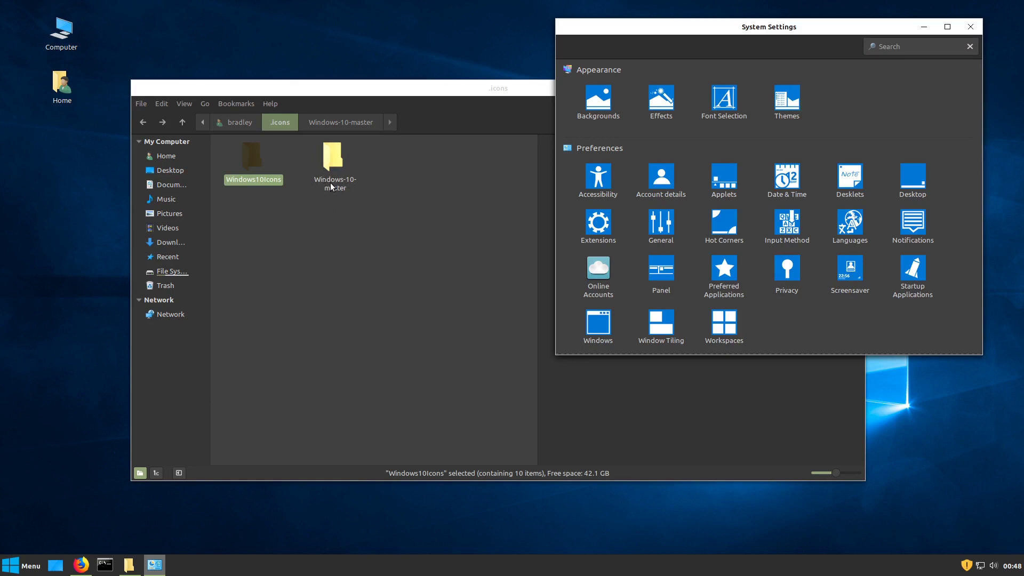
- Switch from the .icons folder to System Settings and set the icon theme to Windows-10-master under Themes
left_click(314, 190)
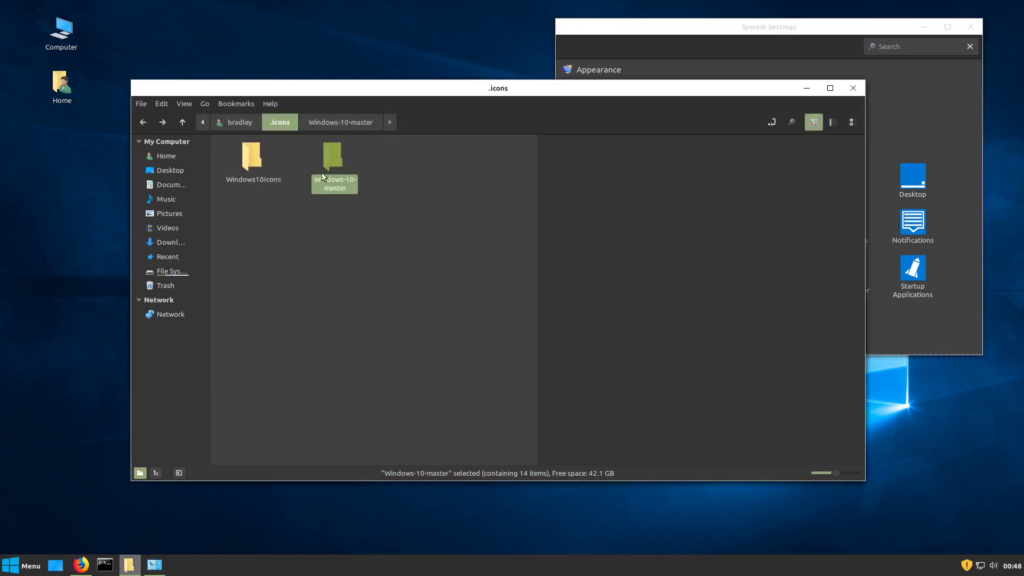
left_click(249, 174)
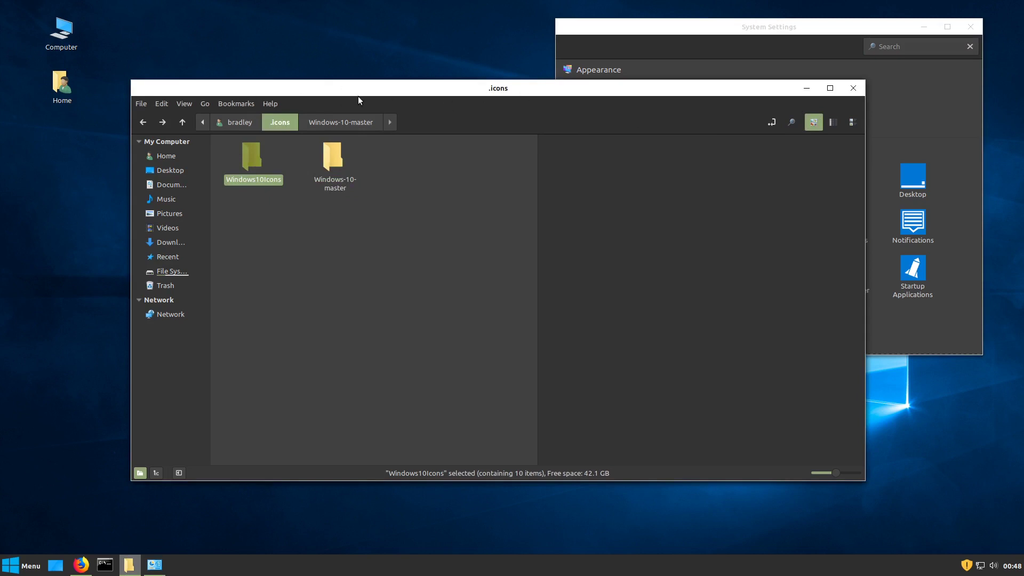
left_click(802, 39)
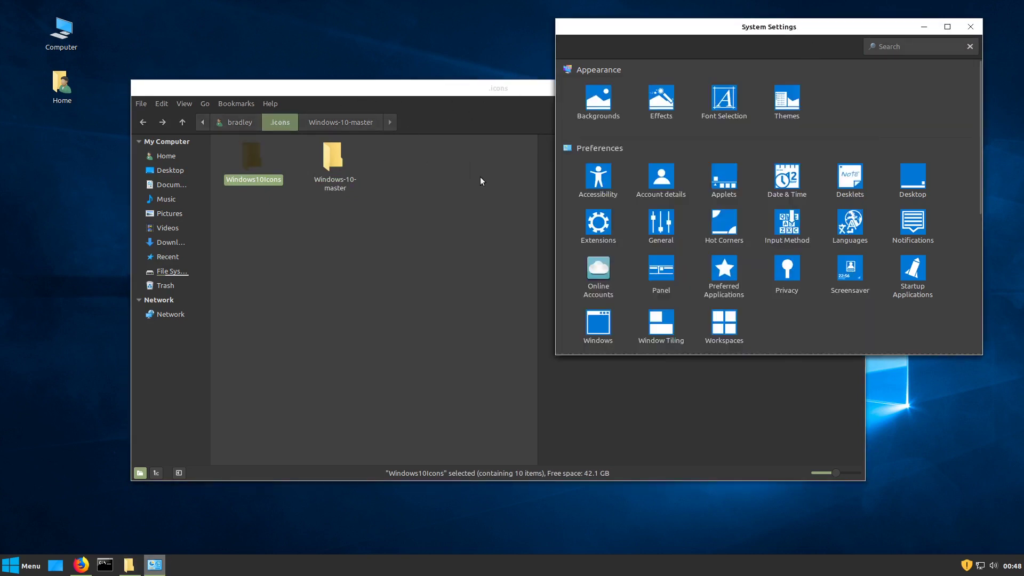
left_click(792, 105)
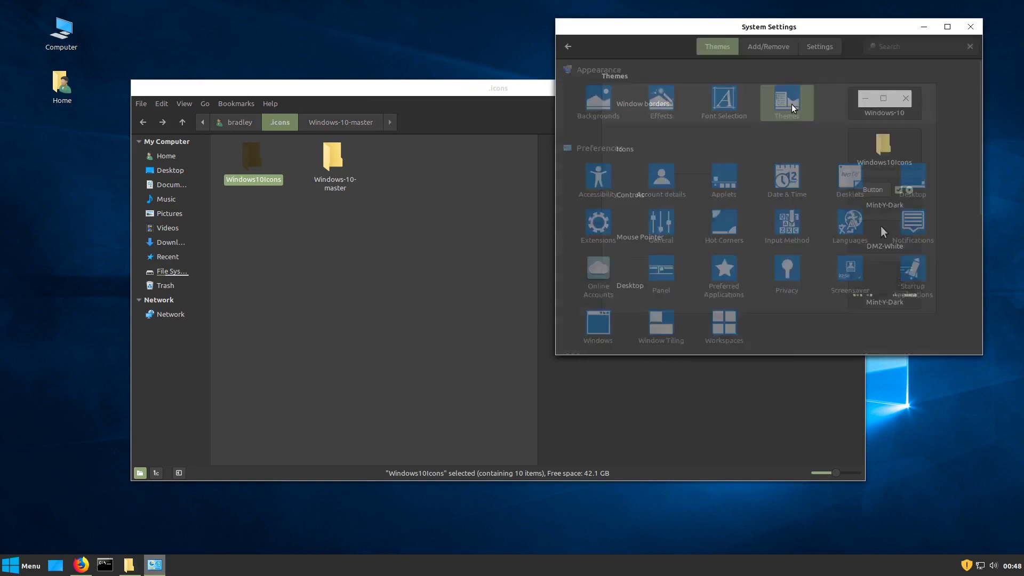
left_click(906, 146)
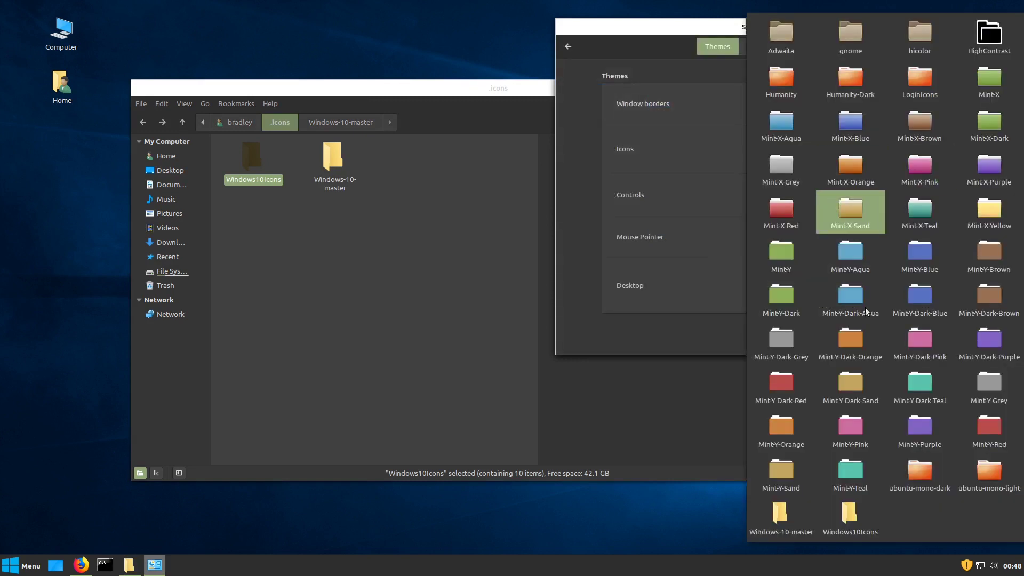
left_click(783, 519)
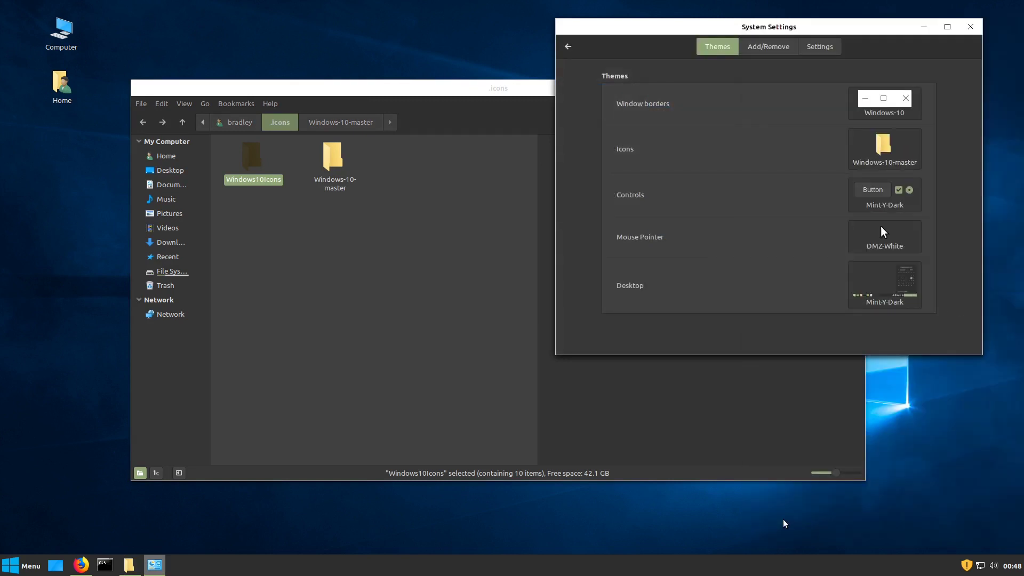
- Return to the System Settings overview to check its icons, then switch to the .icons folder in the file manager
left_click(567, 47)
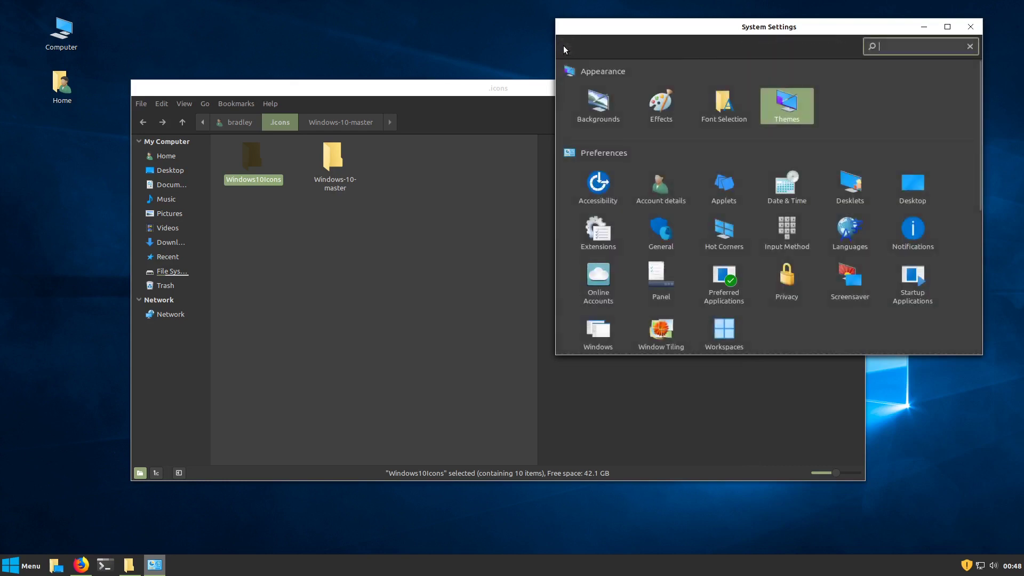
left_click(256, 267)
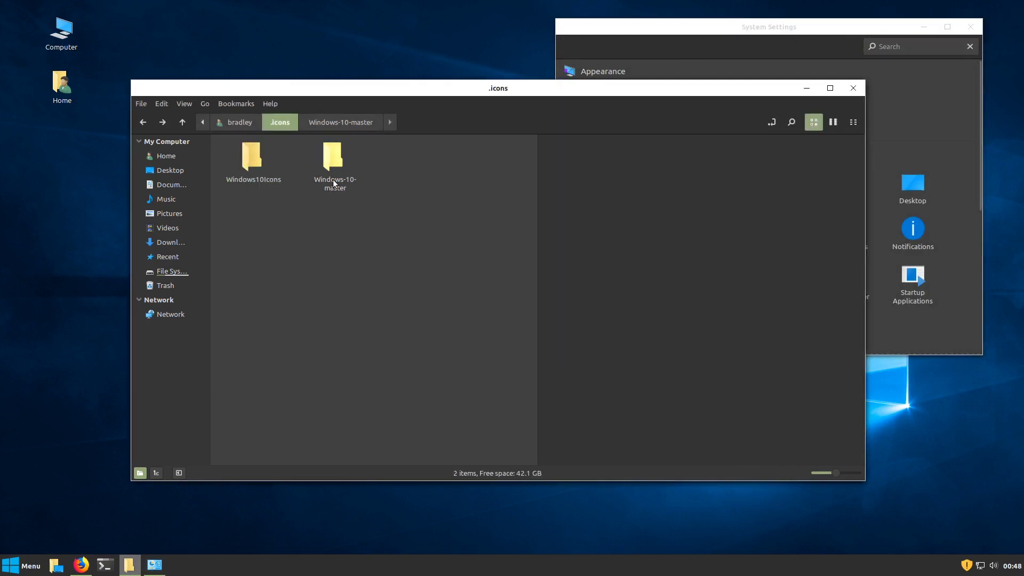
left_click(258, 176)
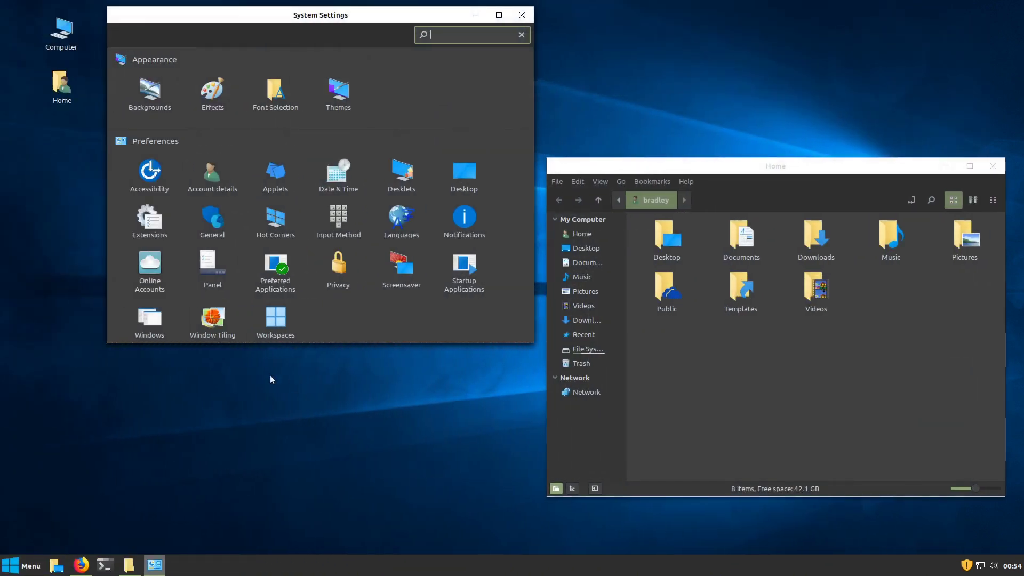
- Check the start menu's application and Recent Files icons under the Windows-10-master theme, then close the menu
left_click(12, 568)
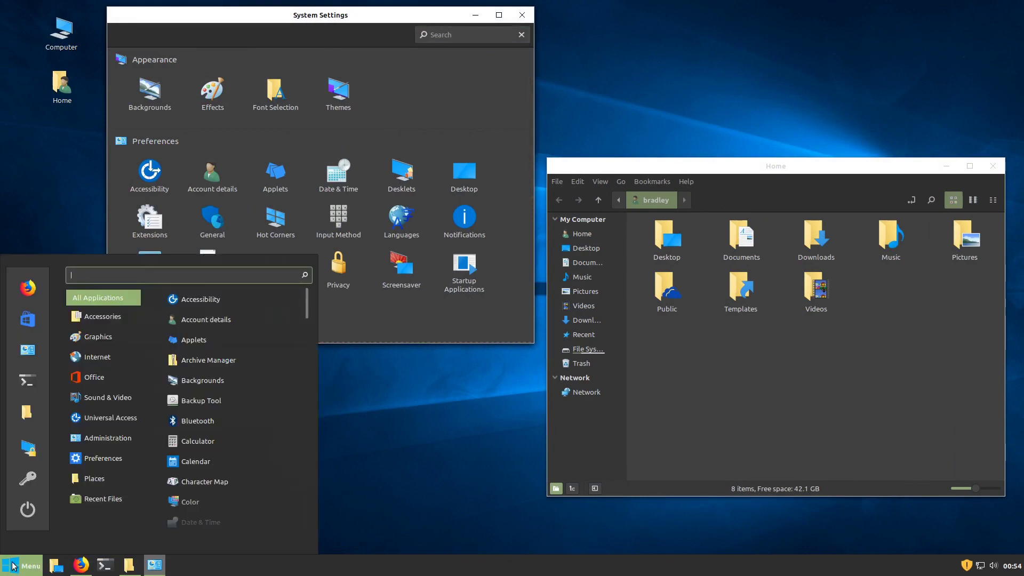
mouse_move(101, 498)
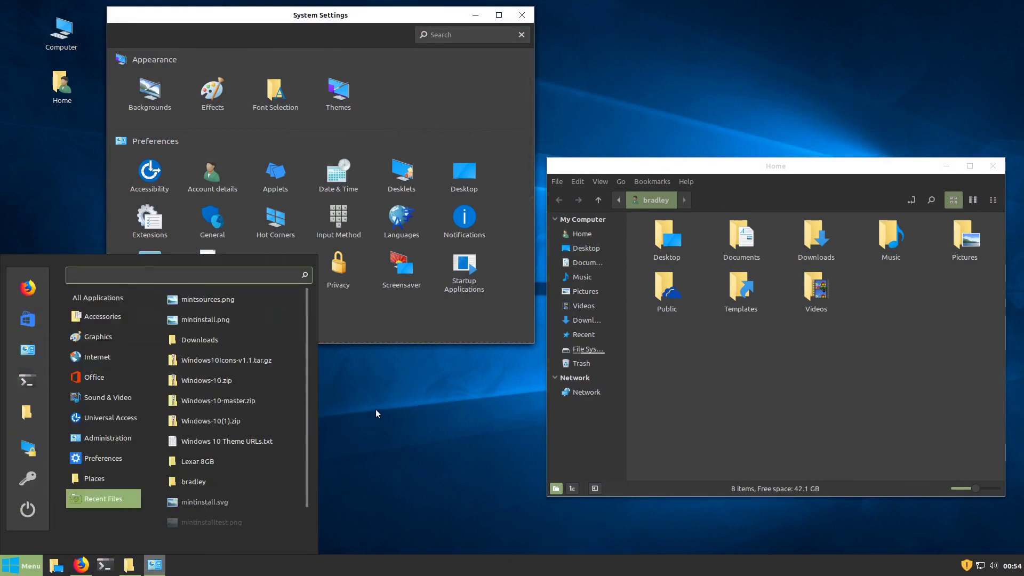
left_click(377, 414)
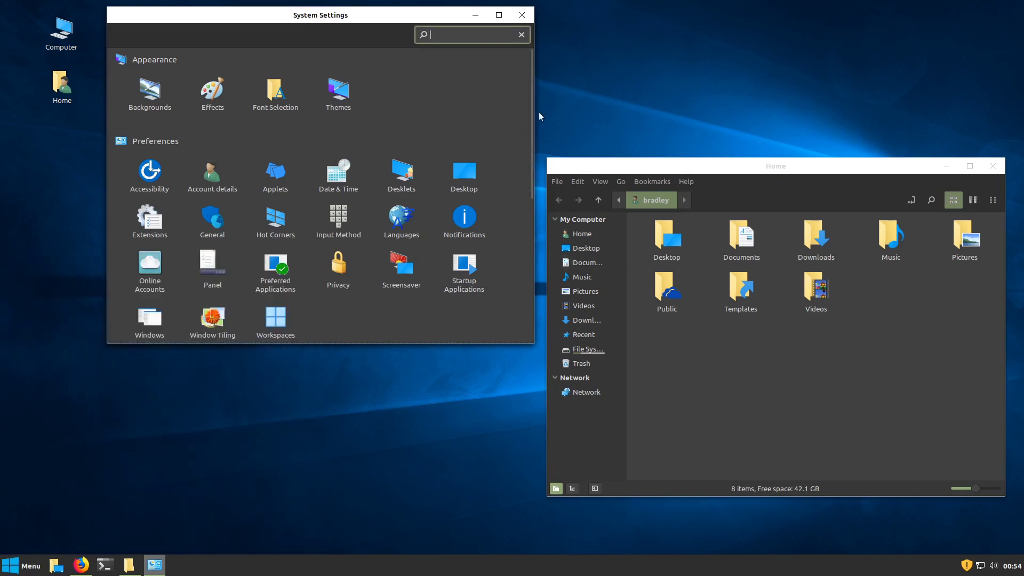